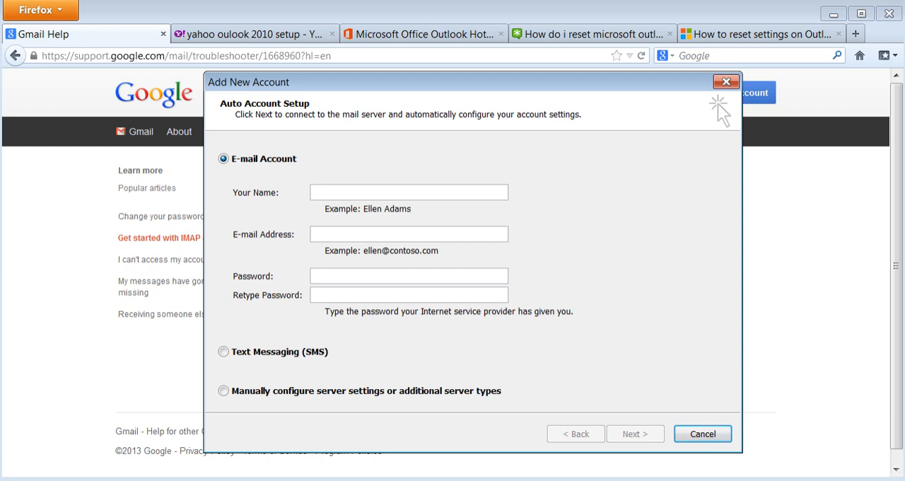
# - Switch to Firefox and review the Gmail Help instructions for enabling IMAP, highlighting the Enable IMAP option
pyautogui.hotkey('alt', 'Tab')
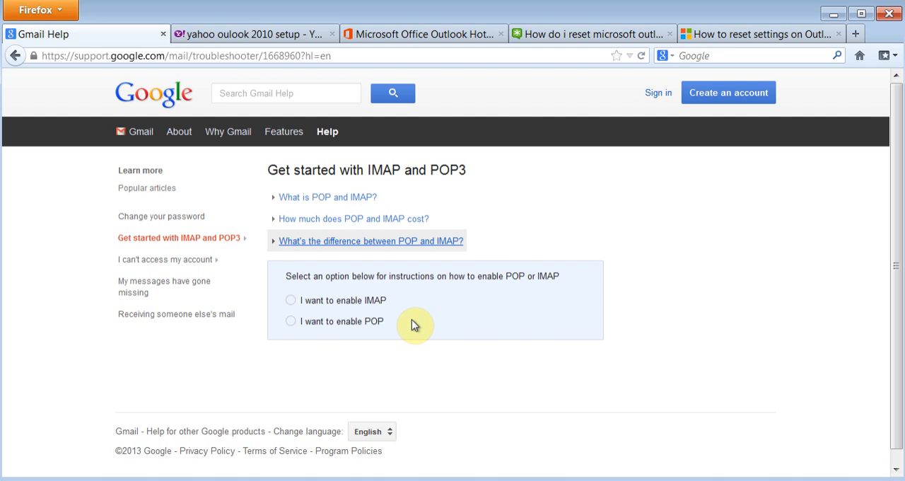
pyautogui.click(291, 300)
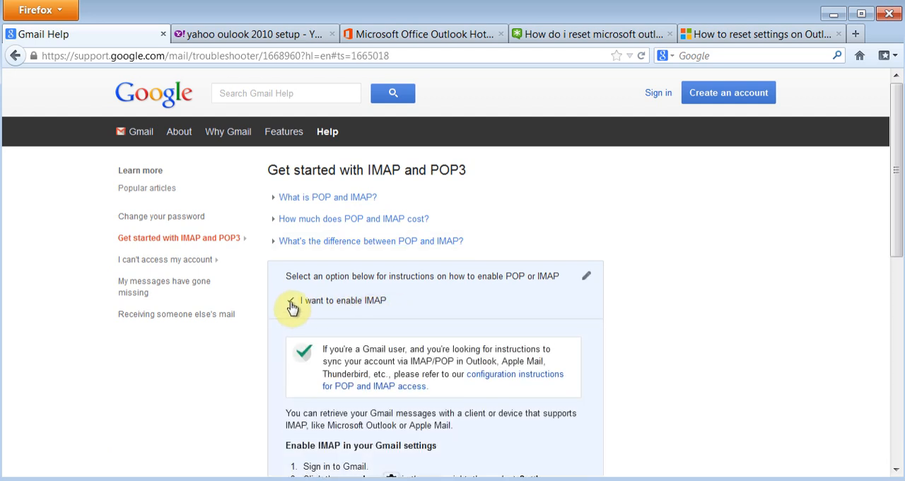
pyautogui.click(291, 302)
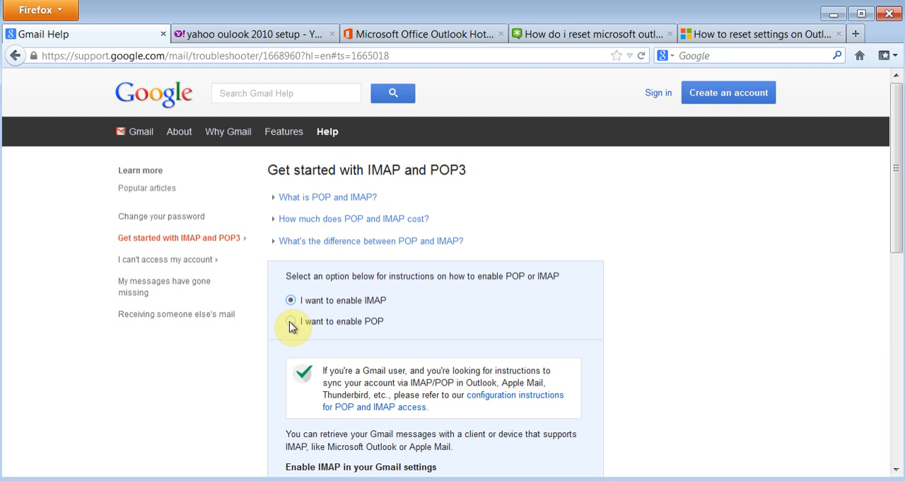
pyautogui.moveTo(897, 178); pyautogui.dragTo(879, 319)
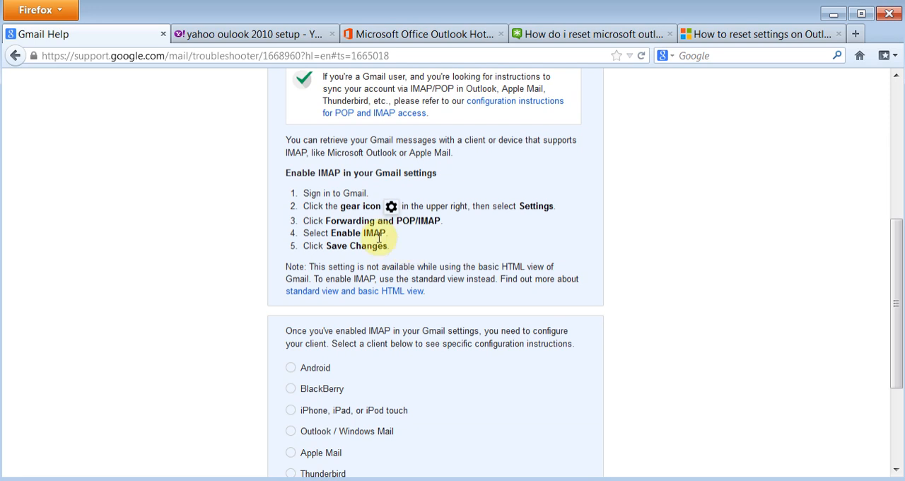
pyautogui.moveTo(388, 233); pyautogui.dragTo(329, 233)
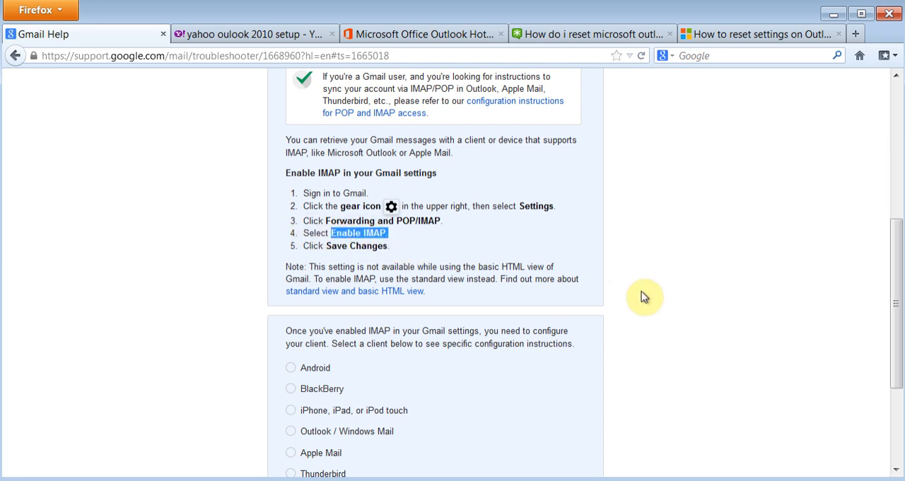
# - Show the Gmail Help client configuration instructions for Outlook / Windows Mail
pyautogui.moveTo(895, 323); pyautogui.dragTo(889, 382)
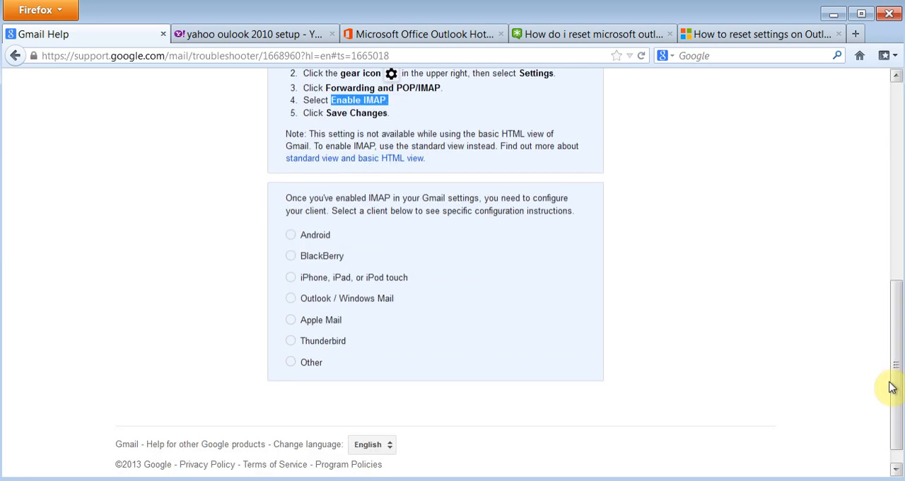
pyautogui.click(291, 300)
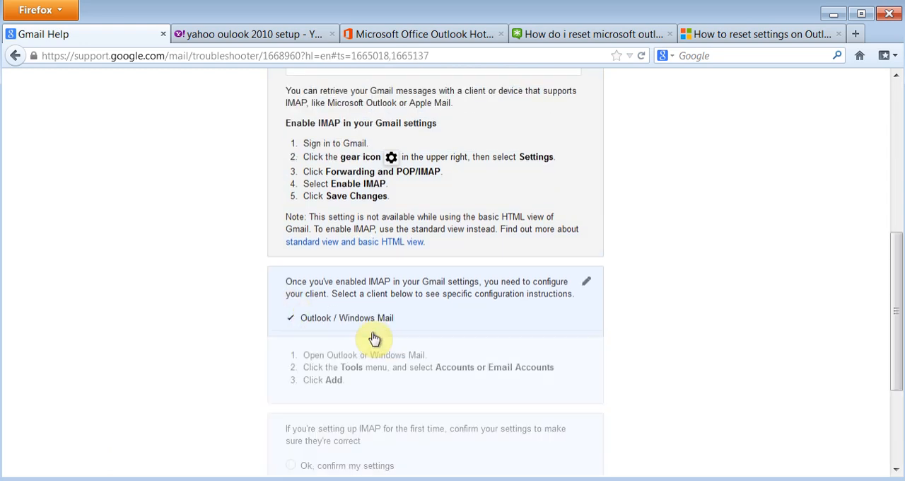
pyautogui.moveTo(893, 346); pyautogui.dragTo(895, 172)
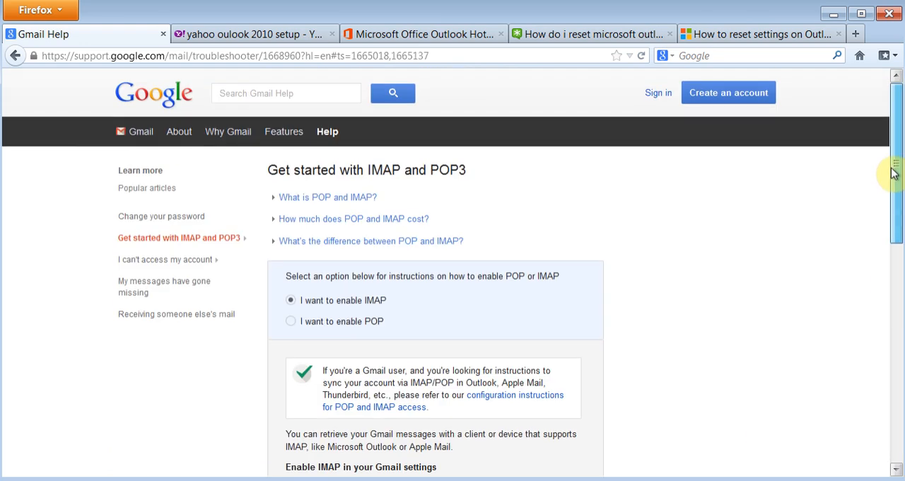
# - Look over the Yahoo Outlook 2010 setup results and the Outlook Hotmail Connector overview, highlighting its note on the 64-bit version
pyautogui.click(270, 33)
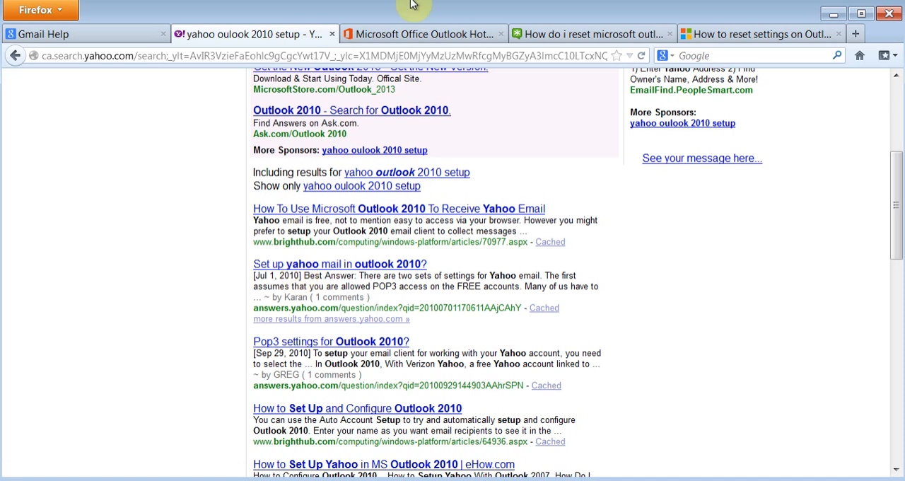
pyautogui.click(398, 41)
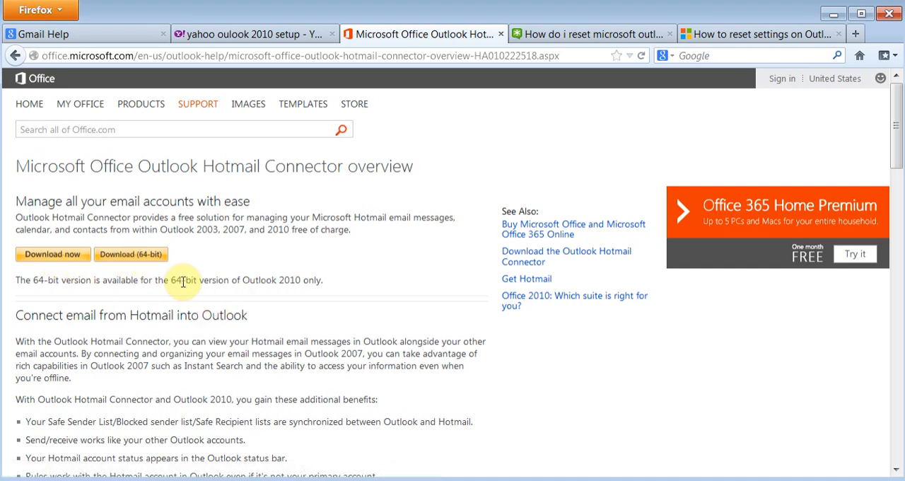
pyautogui.moveTo(171, 280); pyautogui.dragTo(336, 284)
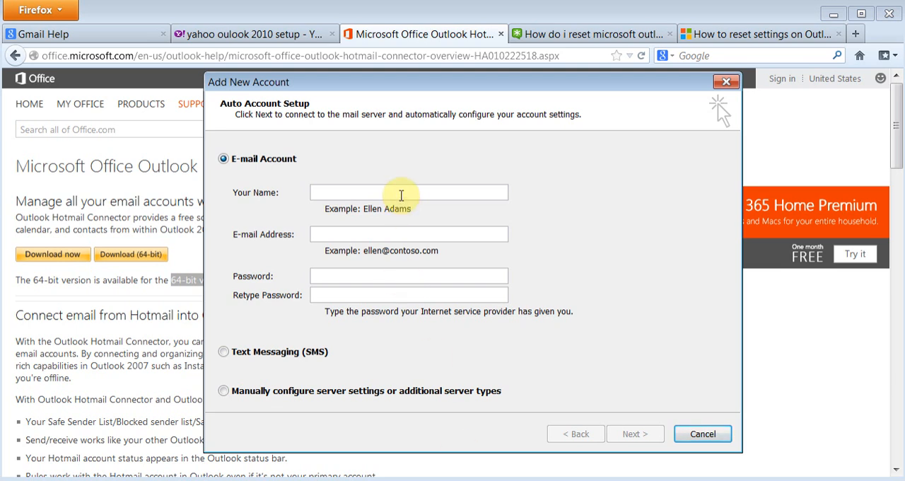
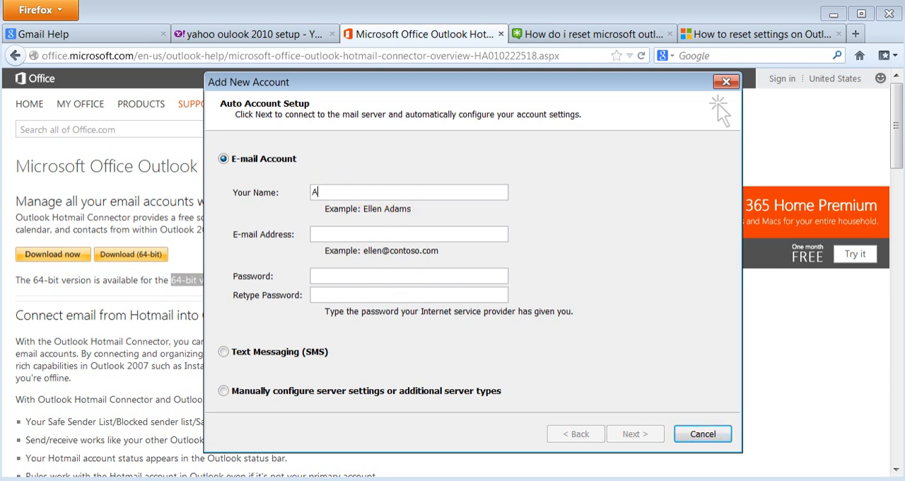
# - Return to Outlook's Add New Account dialog and enter the account holder's full name and e-mail address
pyautogui.press('Tab')
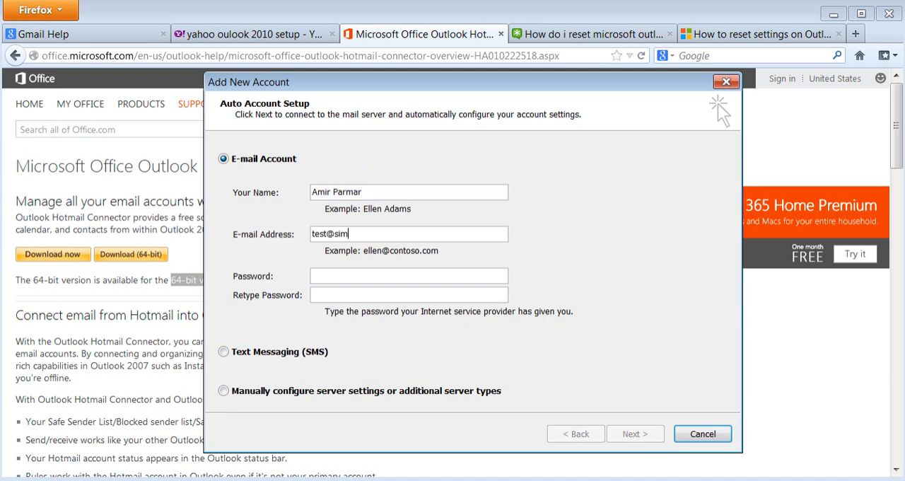
# - Enter the account password and repeat it in the Retype Password field
pyautogui.press('Tab')
pyautogui.write('**')
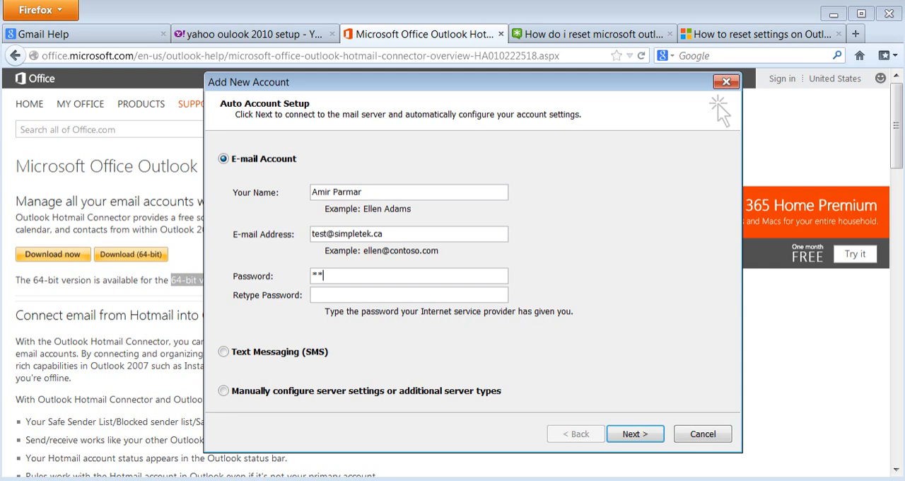
pyautogui.write('******')
pyautogui.press('Tab')
pyautogui.write('********')
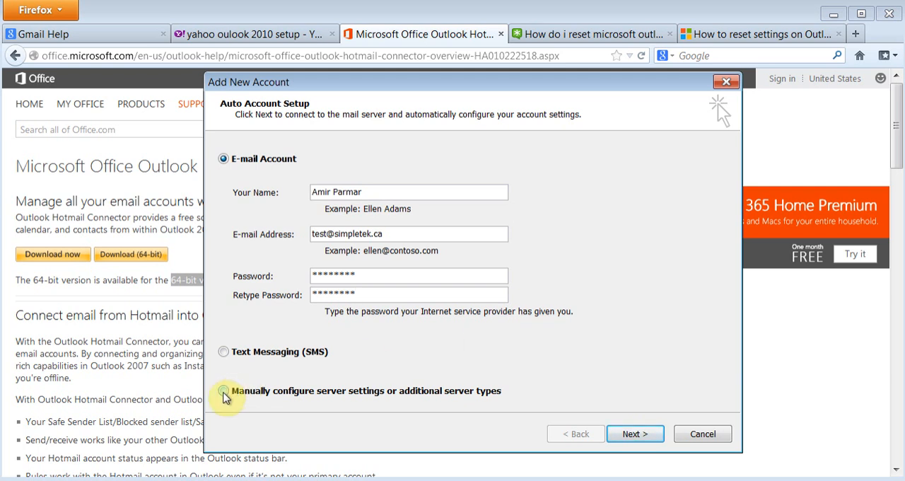
# - Choose to configure server settings manually and continue with the Internet E-mail service
pyautogui.click(223, 392)
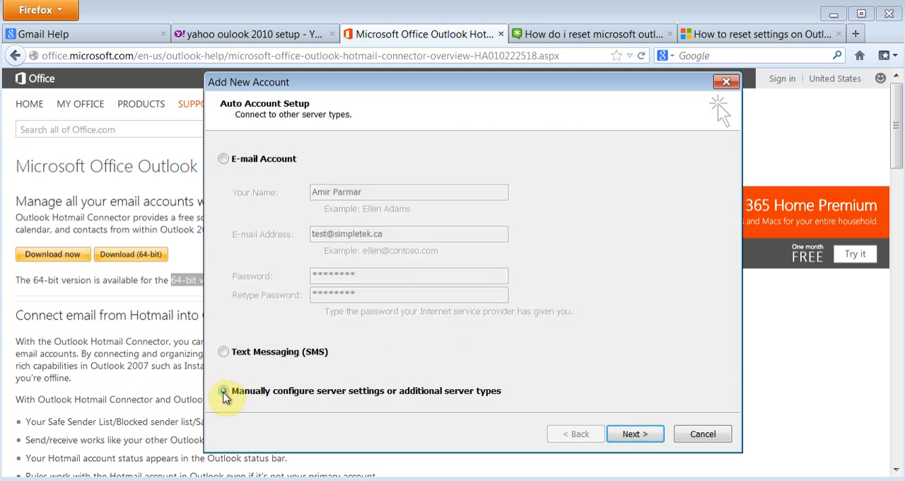
pyautogui.click(632, 436)
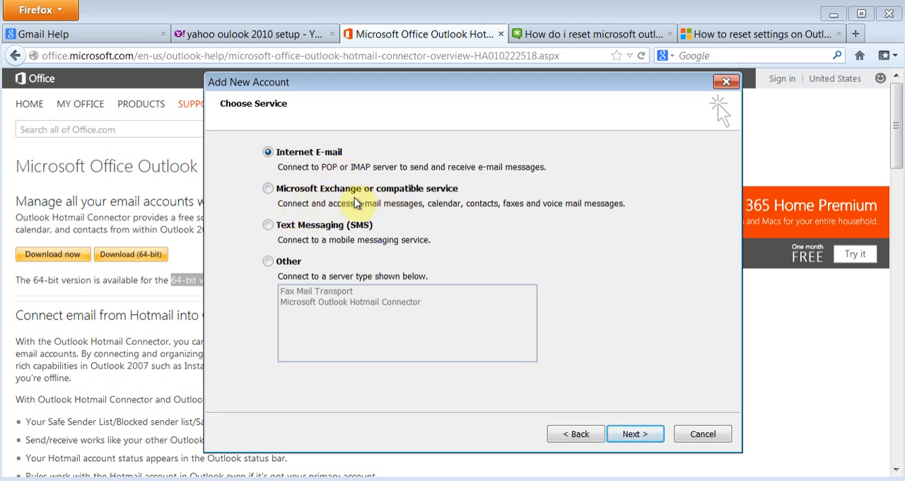
pyautogui.click(635, 434)
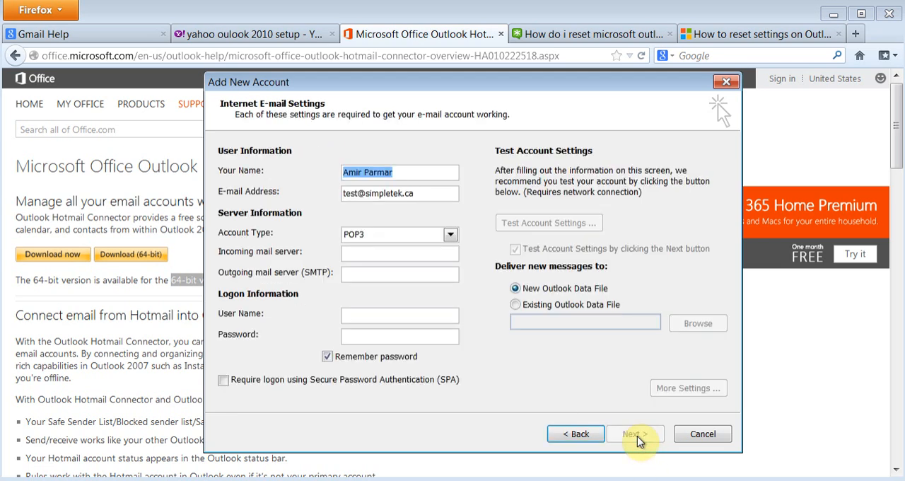
# - Set the incoming mail server to mail.simpletek.ca, keeping the POP3 account type
pyautogui.click(369, 253)
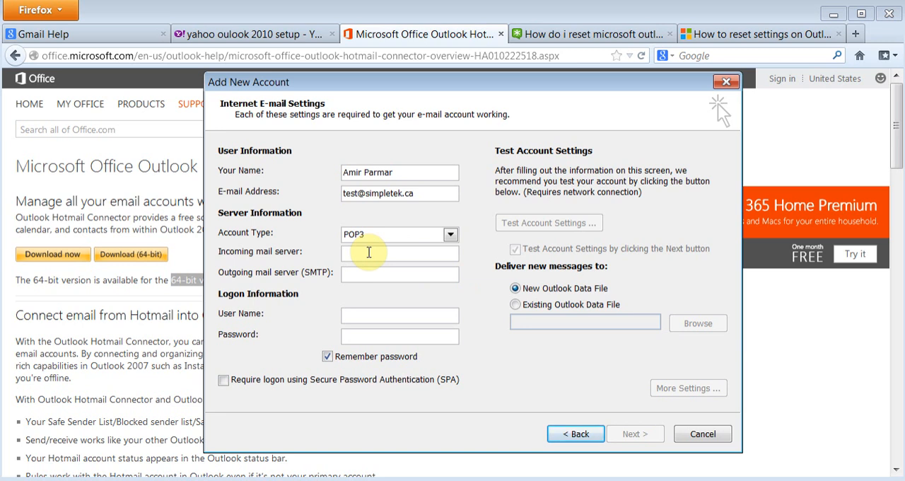
pyautogui.write('mail.simpl')
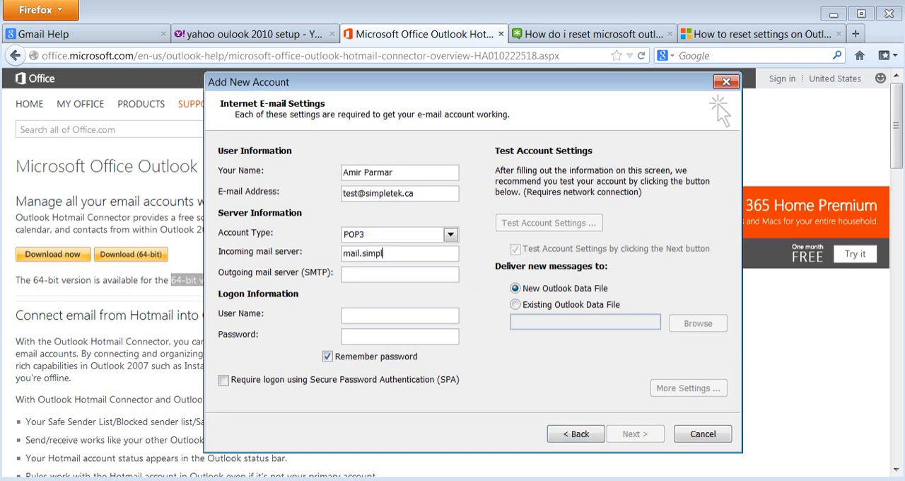
pyautogui.write('etek.ca')
# - Set the outgoing mail server (SMTP) to mail.simpletek.ca and check both server entries
pyautogui.press('Tab')
pyautogui.write('mail.simplt')
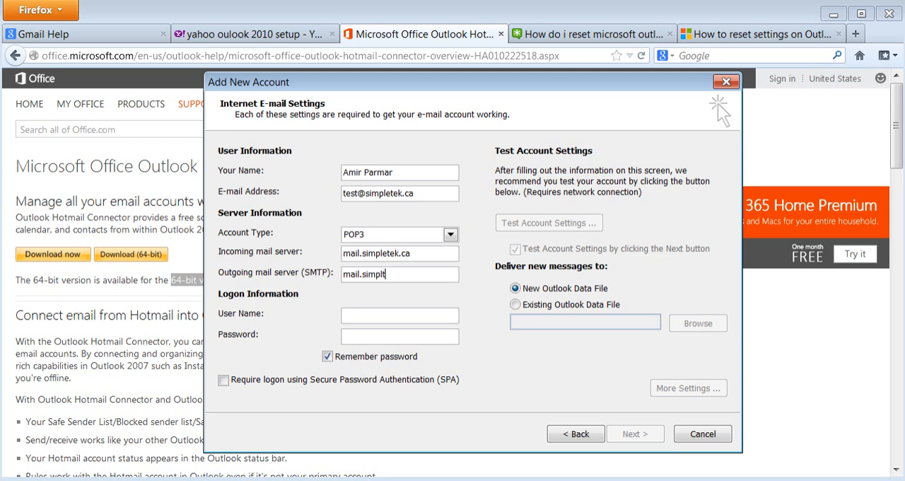
pyautogui.write('ek.ca')
pyautogui.press('BackSpace')
pyautogui.press('BackSpace')
pyautogui.press('BackSpace')
pyautogui.press('BackSpace')
pyautogui.press('BackSpace')
pyautogui.press('BackSpace')
pyautogui.write('etek.ca')
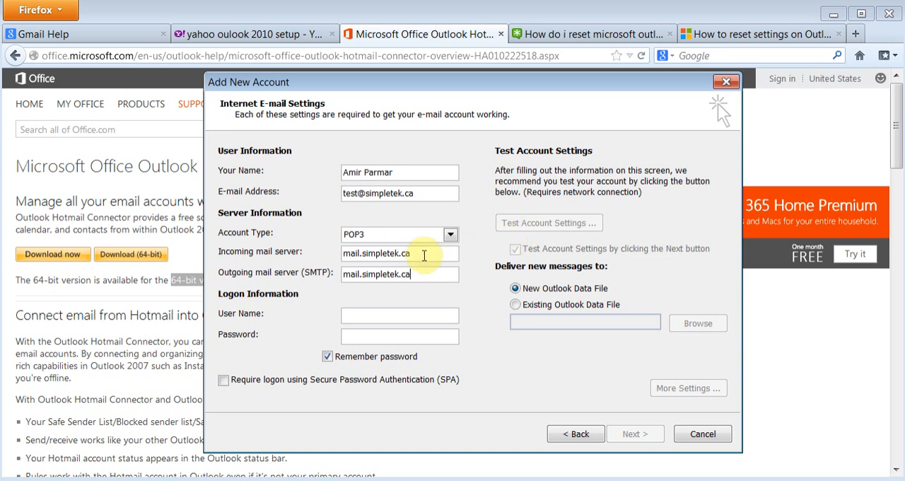
pyautogui.moveTo(424, 255); pyautogui.dragTo(313, 256)
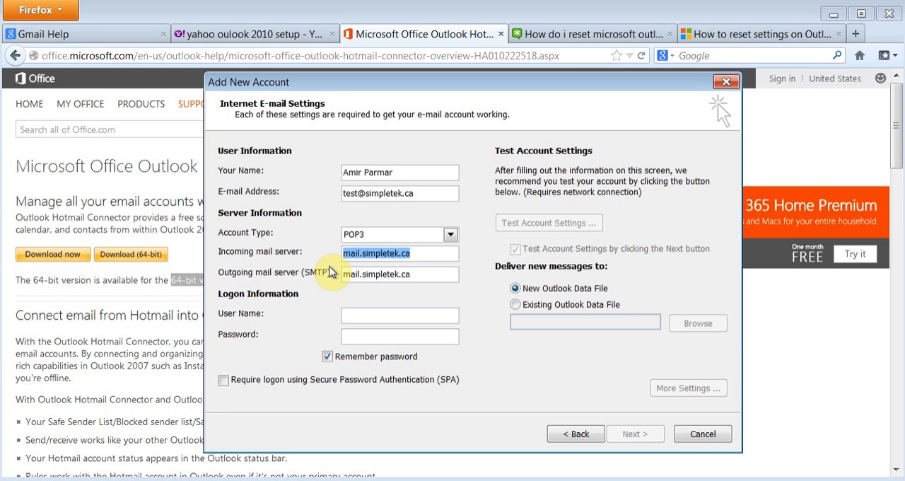
pyautogui.moveTo(426, 273); pyautogui.dragTo(339, 281)
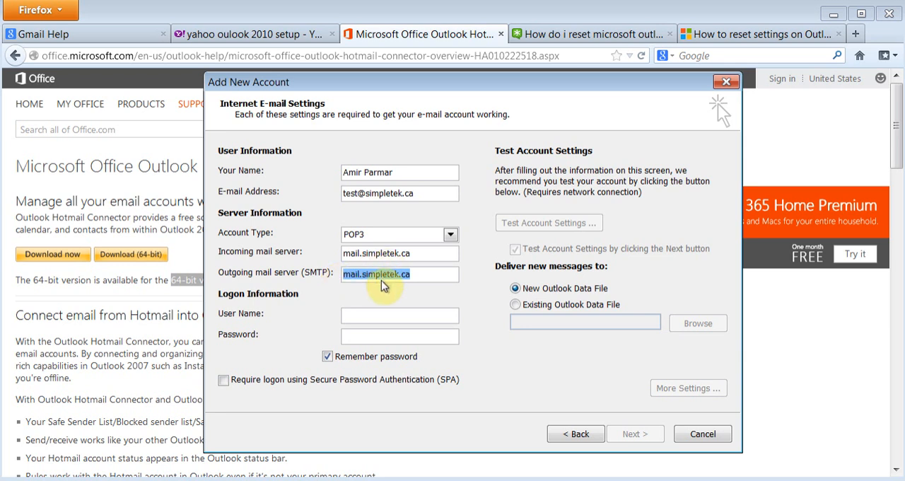
# - Enter the account's full e-mail address as the logon user name
pyautogui.click(394, 316)
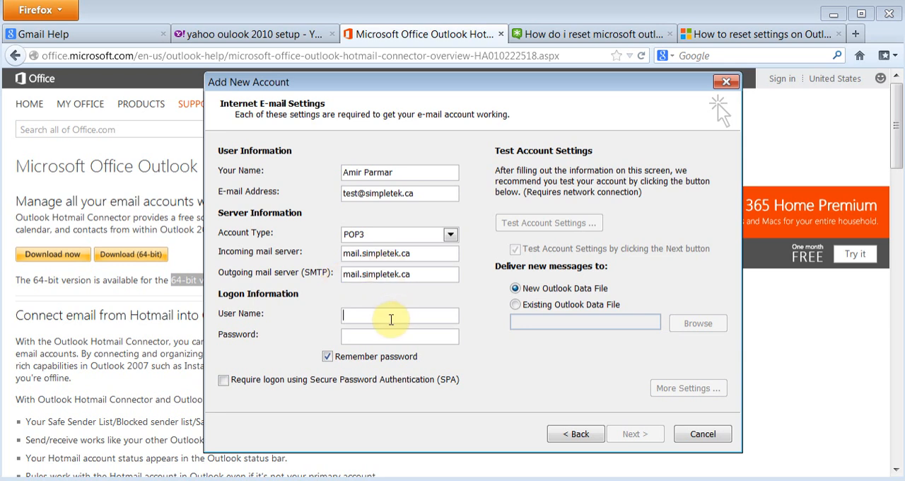
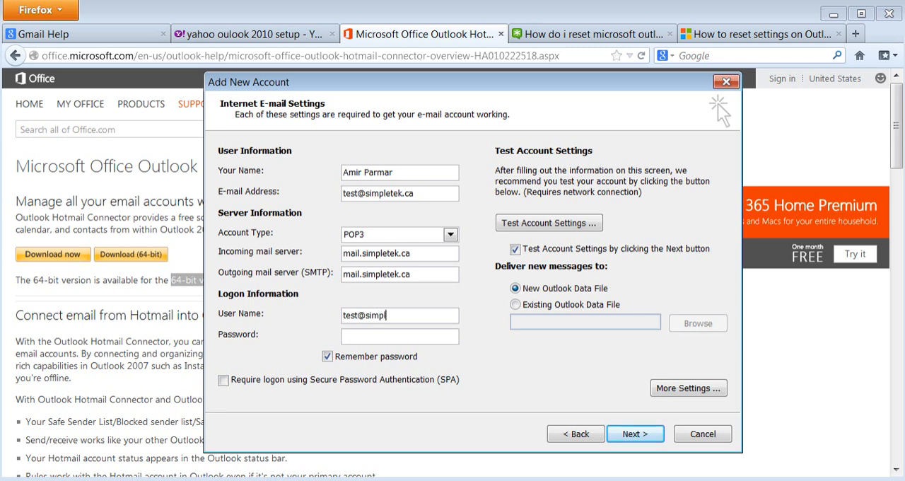
# - Enter the account password in the logon information
pyautogui.press('Tab')
pyautogui.write('********')
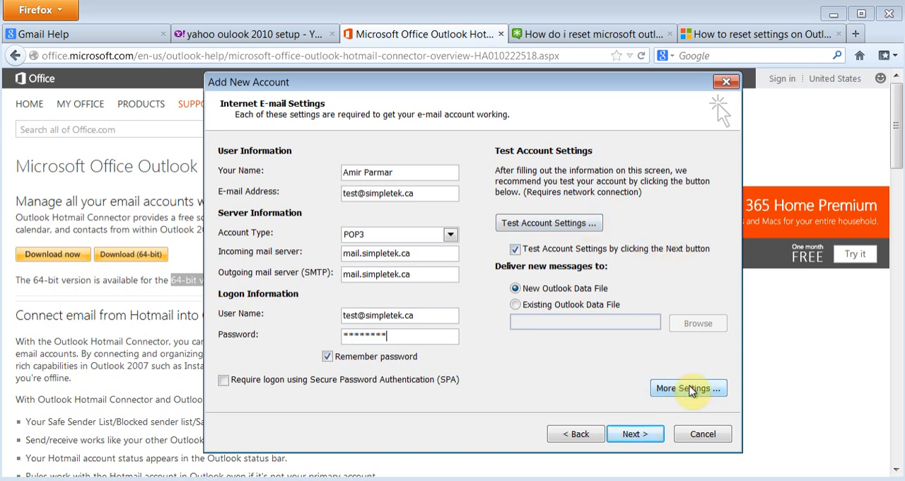
# - In the additional e-mail settings, require authentication for the outgoing SMTP server using the same settings as the incoming mail server
pyautogui.click(687, 388)
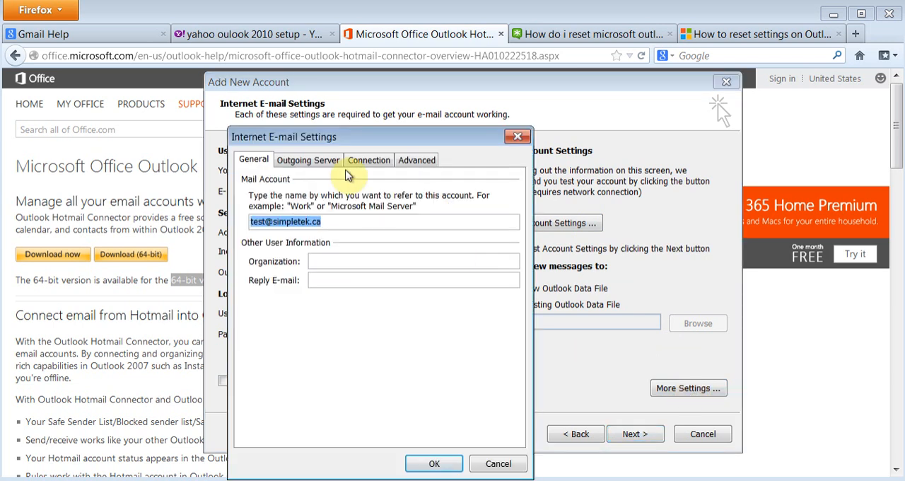
pyautogui.click(325, 162)
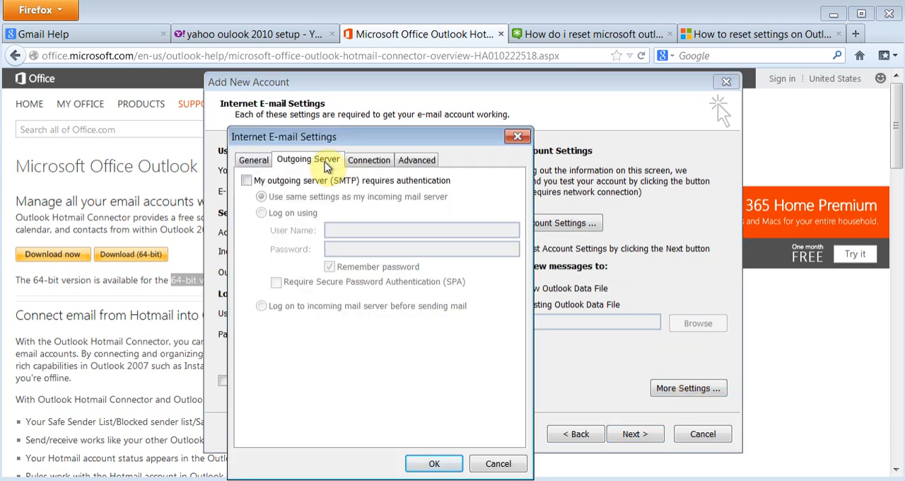
pyautogui.click(246, 182)
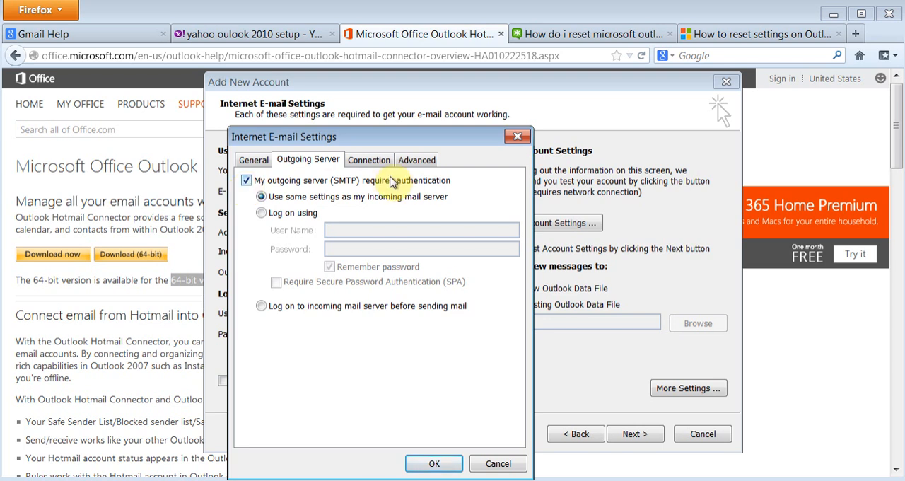
# - Set the outgoing server (SMTP) port number to 587 in the advanced account settings
pyautogui.click(415, 160)
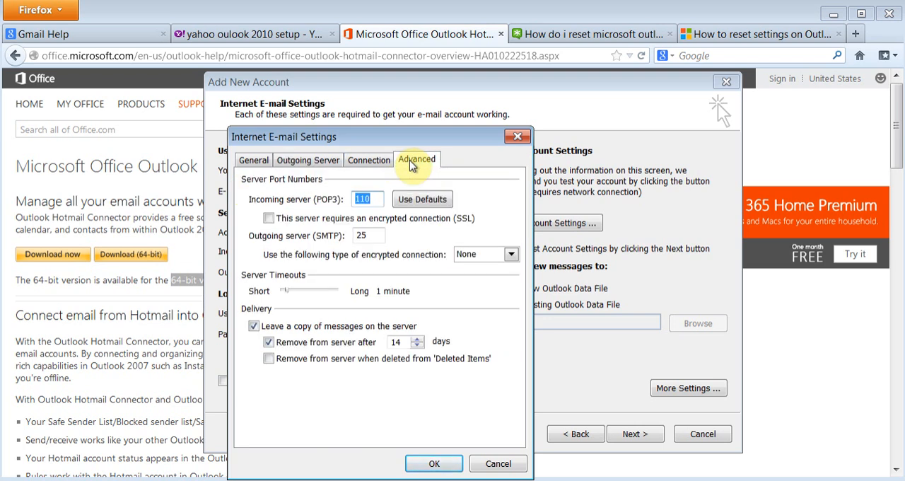
pyautogui.click(375, 234)
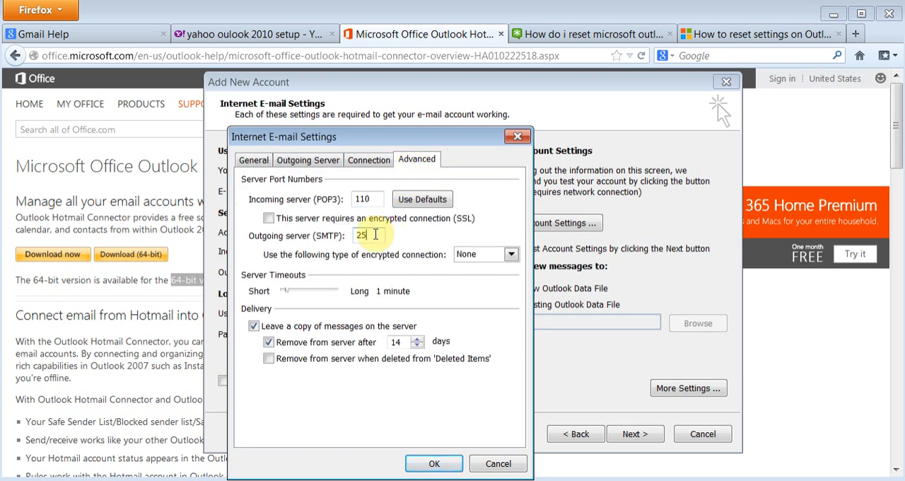
pyautogui.press('BackSpace')
pyautogui.press('BackSpace')
pyautogui.write('587')
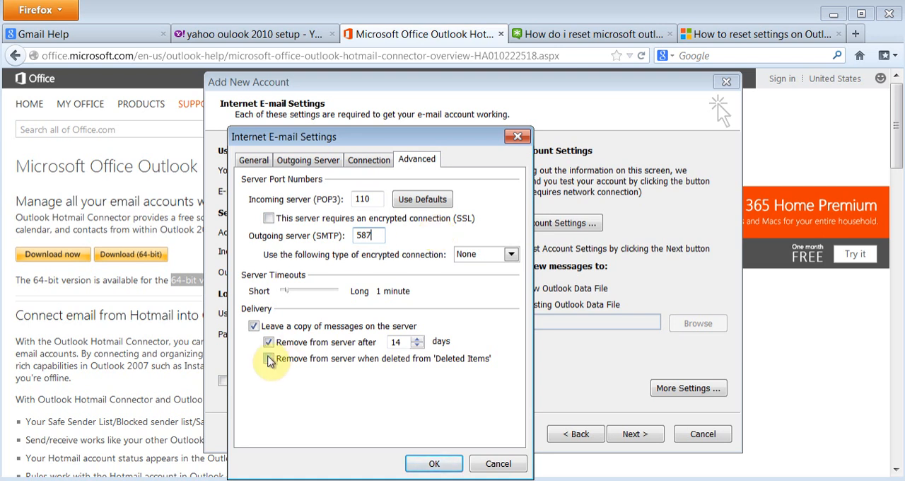
# - Keep message copies on the server, removing them only when deleted from 'Deleted Items' instead of after 14 days, and apply the advanced settings
pyautogui.click(254, 328)
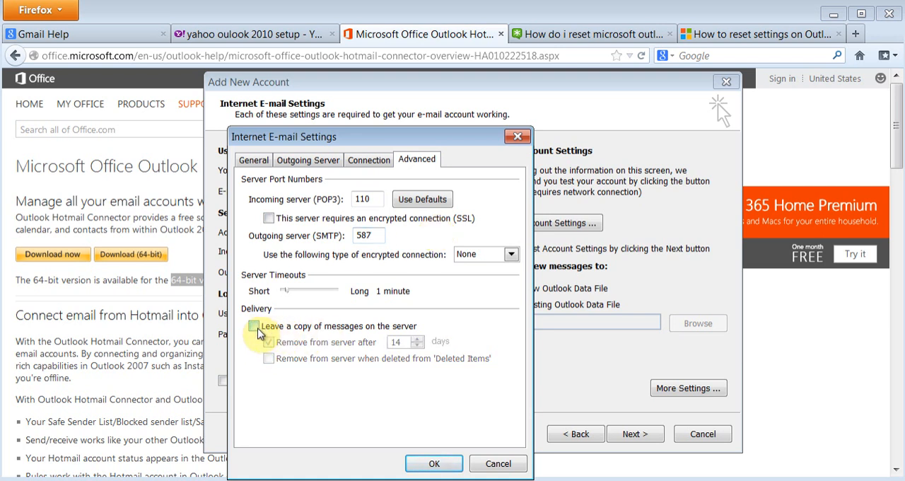
pyautogui.click(254, 327)
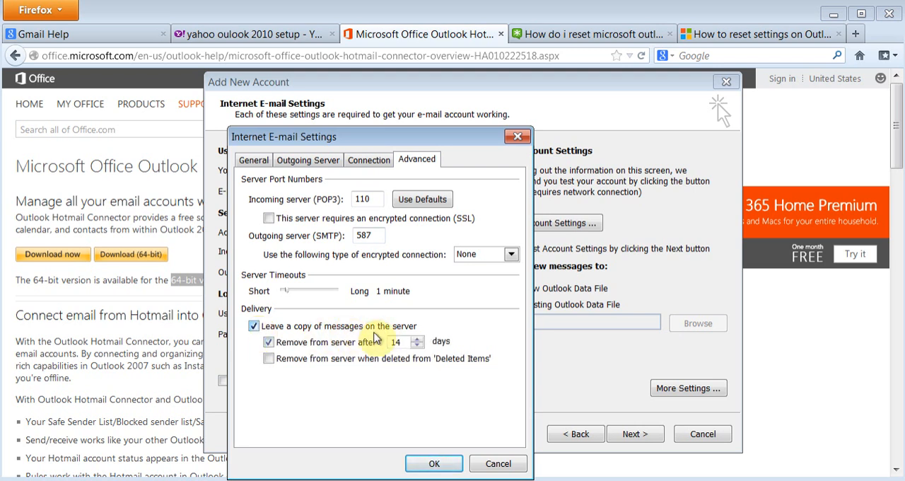
pyautogui.click(269, 342)
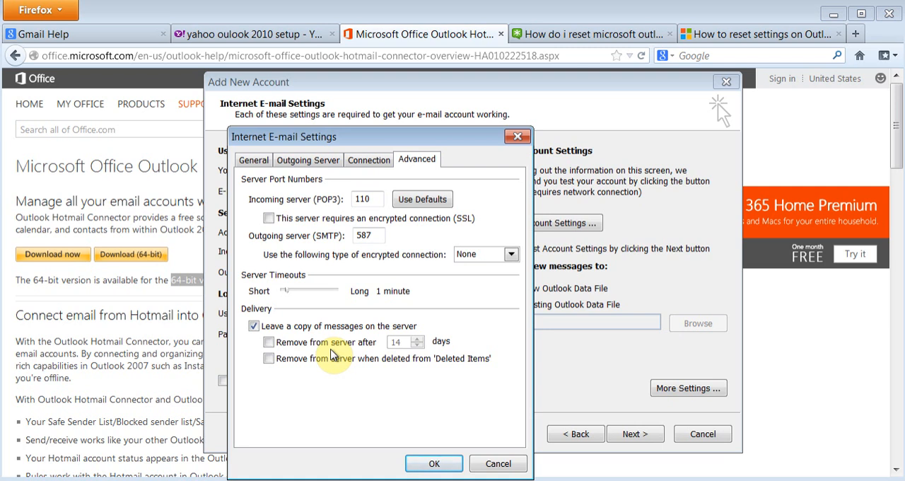
pyautogui.moveTo(383, 144); pyautogui.dragTo(347, 124)
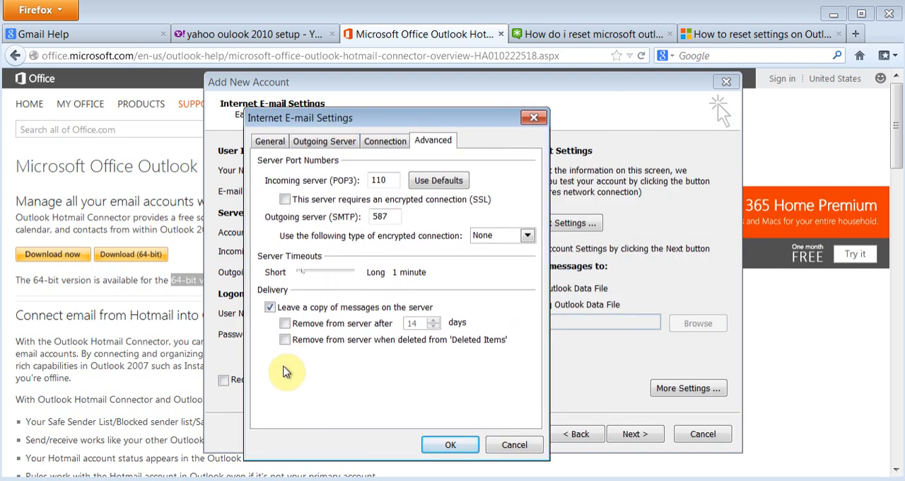
pyautogui.click(285, 340)
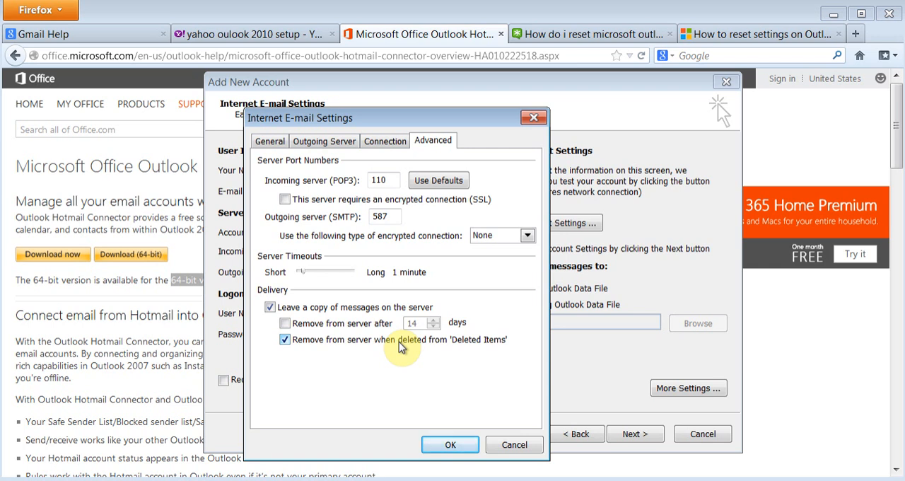
pyautogui.click(448, 444)
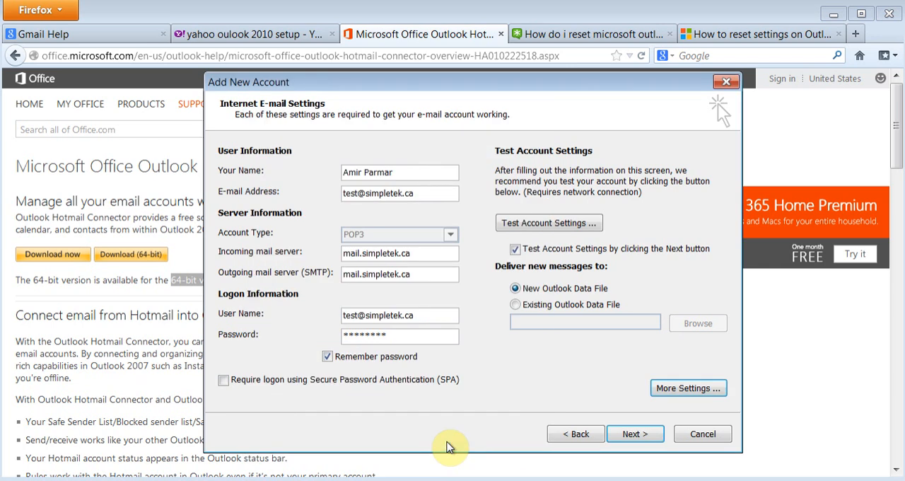
# - Test the account settings, finish the account setup, and decline adding a Hotmail account
pyautogui.click(633, 436)
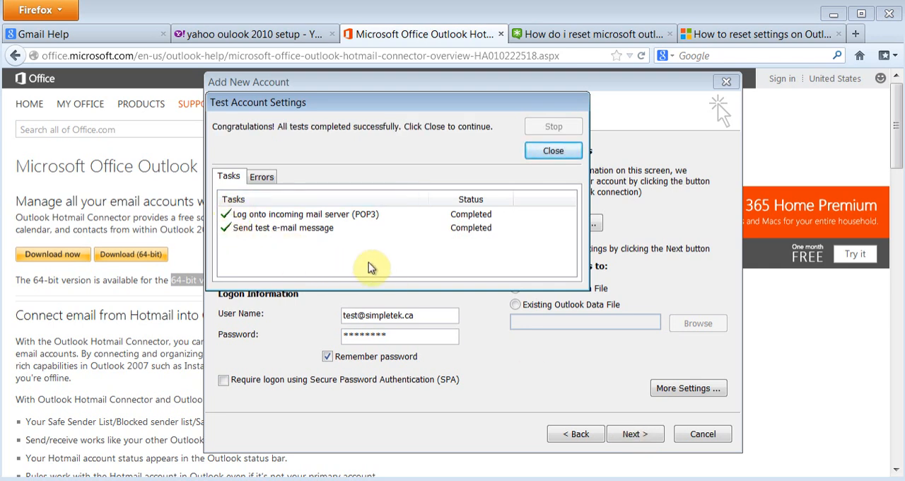
pyautogui.click(550, 156)
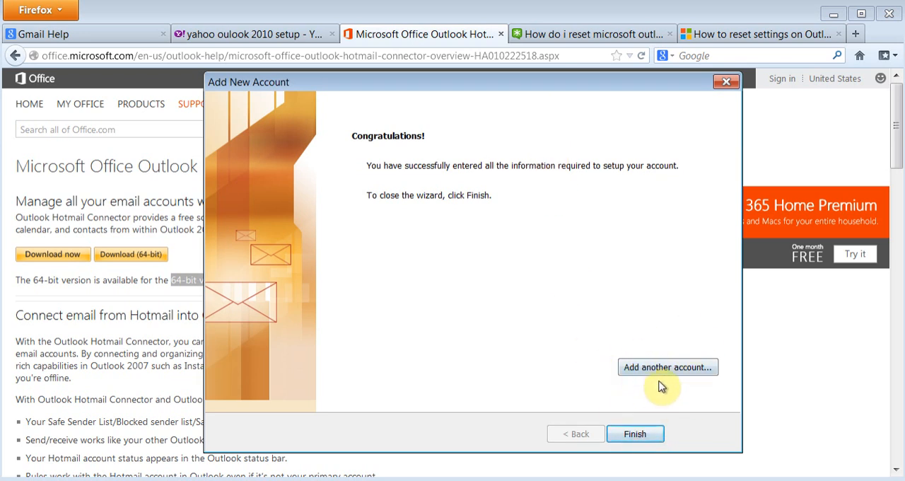
pyautogui.click(635, 433)
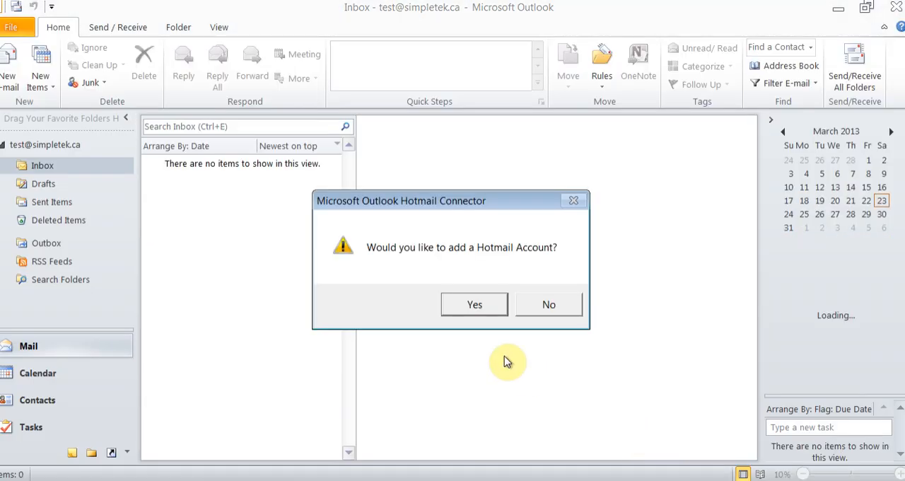
pyautogui.click(565, 307)
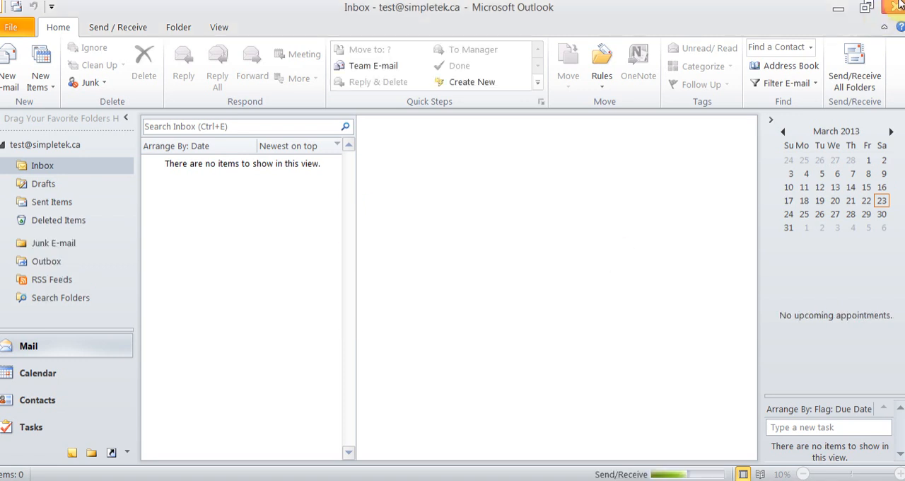
# - Restore the maximized Outlook window and enlarge it to nearly fill the screen
pyautogui.click(874, 8)
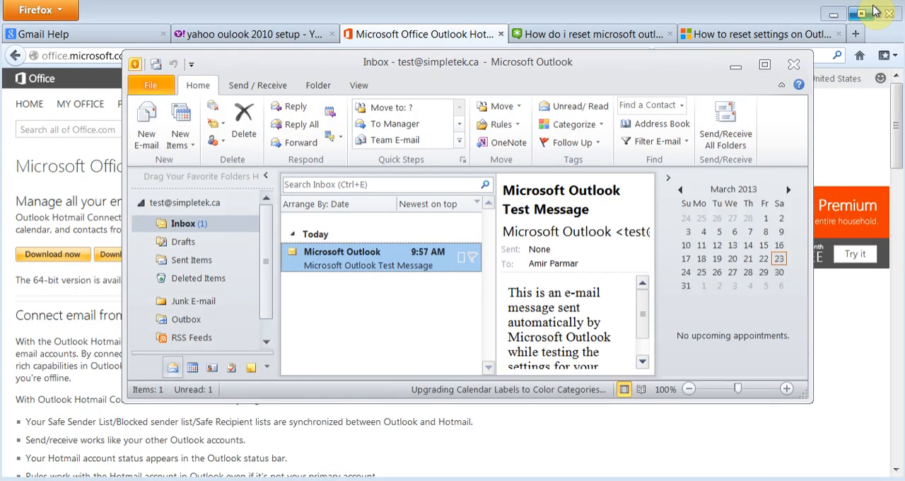
pyautogui.moveTo(812, 50); pyautogui.dragTo(903, 2)
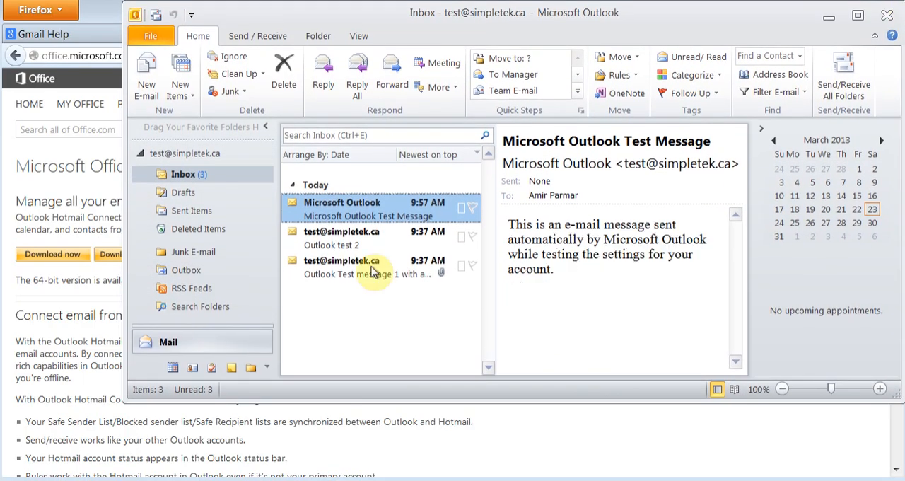
pyautogui.moveTo(122, 400); pyautogui.dragTo(2, 478)
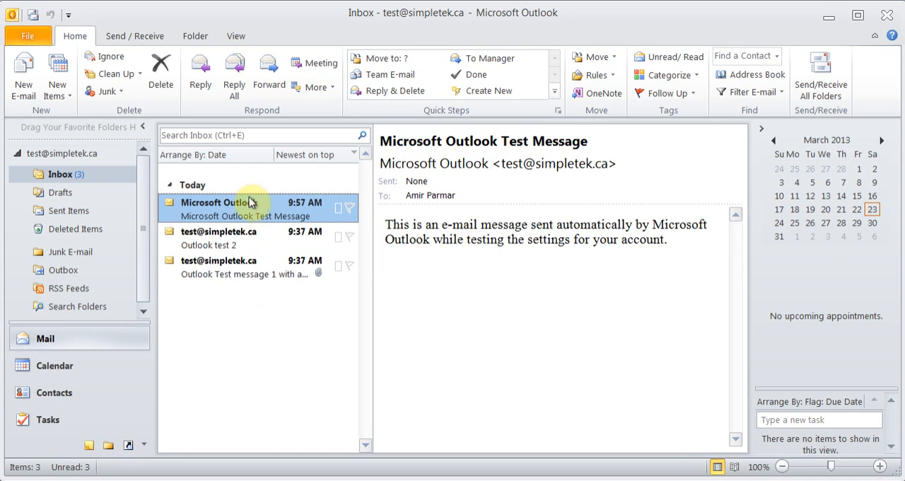
# - Read the three Inbox messages, starting with the one with an attachment and ending on the Microsoft Outlook Test Message
pyautogui.click(220, 274)
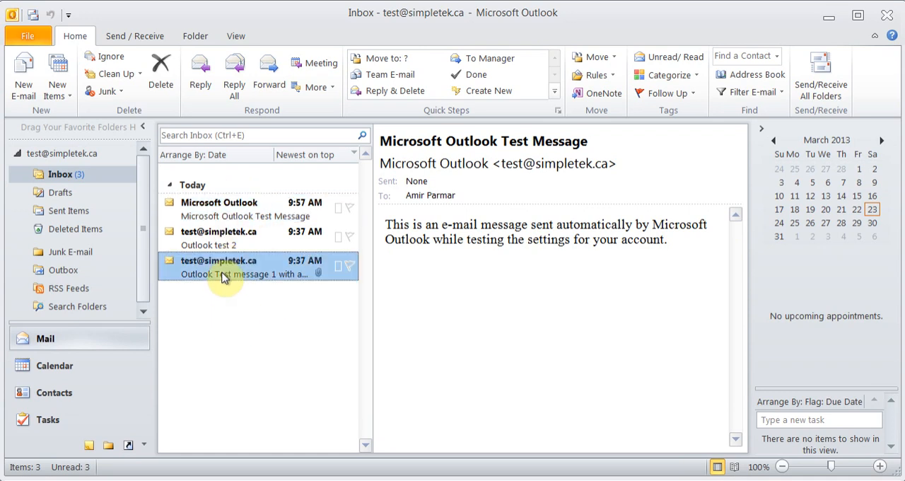
pyautogui.click(223, 204)
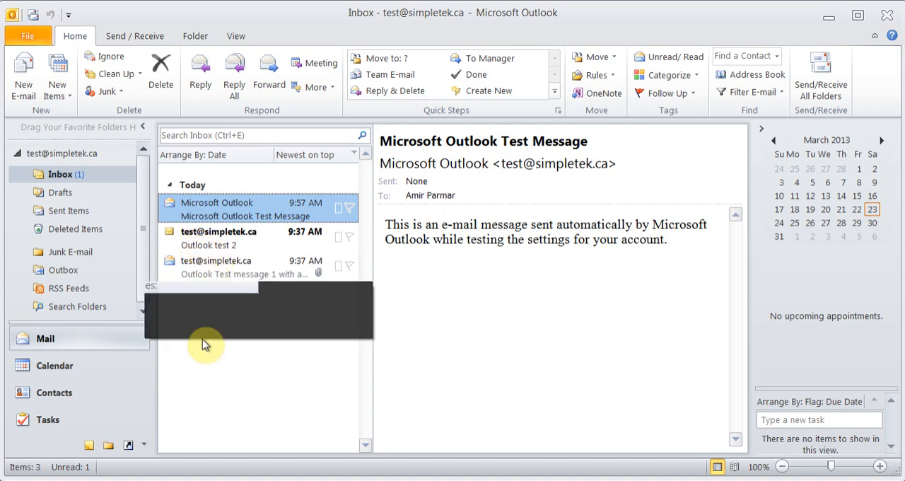
pyautogui.click(223, 246)
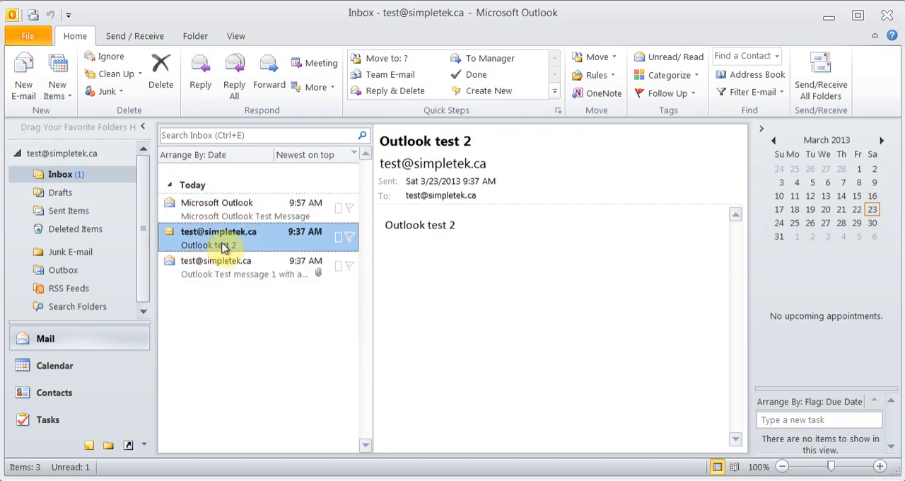
pyautogui.click(223, 215)
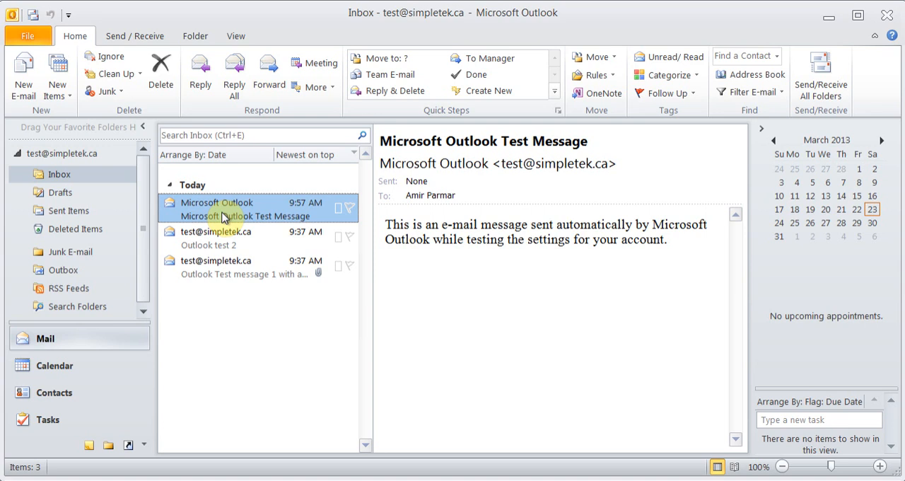
# - Examine where additional e-mail accounts can be added in the account settings and account information, without adding one
pyautogui.click(31, 39)
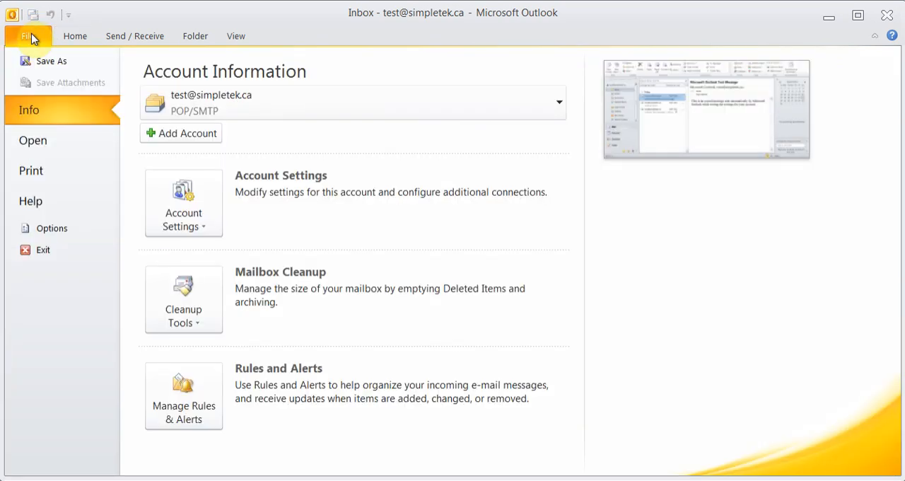
pyautogui.click(209, 229)
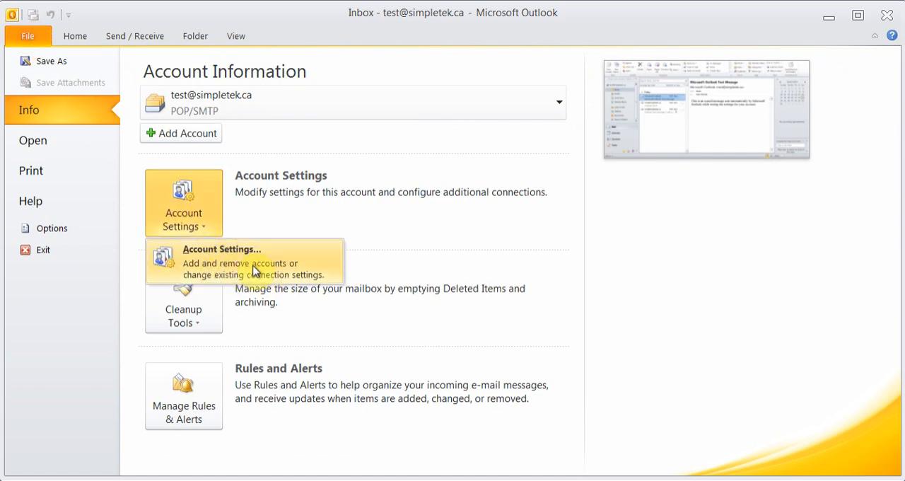
pyautogui.click(255, 271)
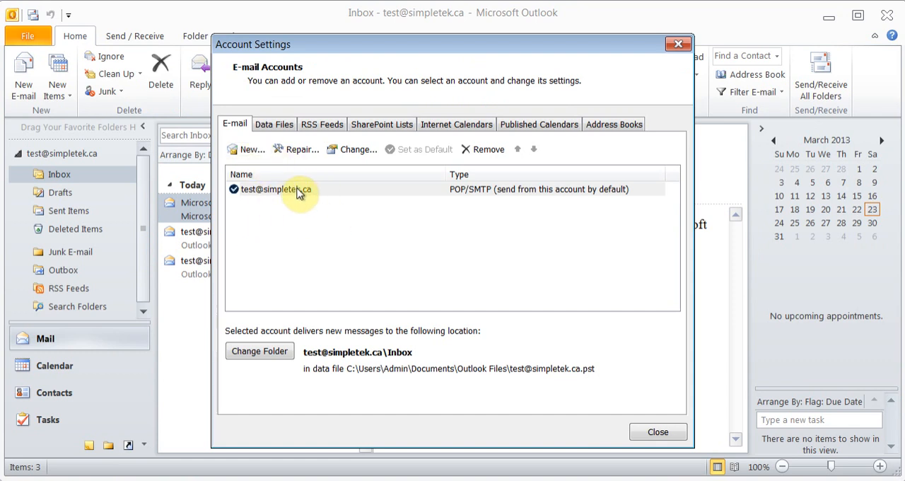
pyautogui.click(251, 151)
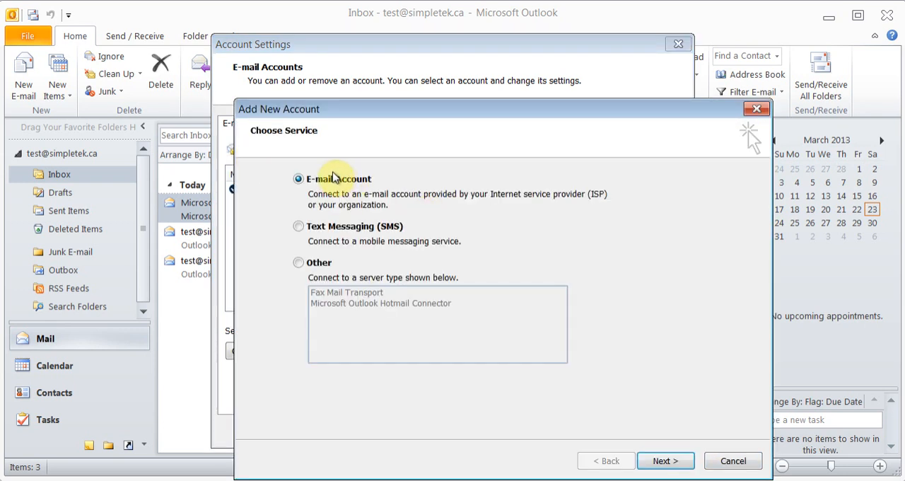
pyautogui.click(665, 460)
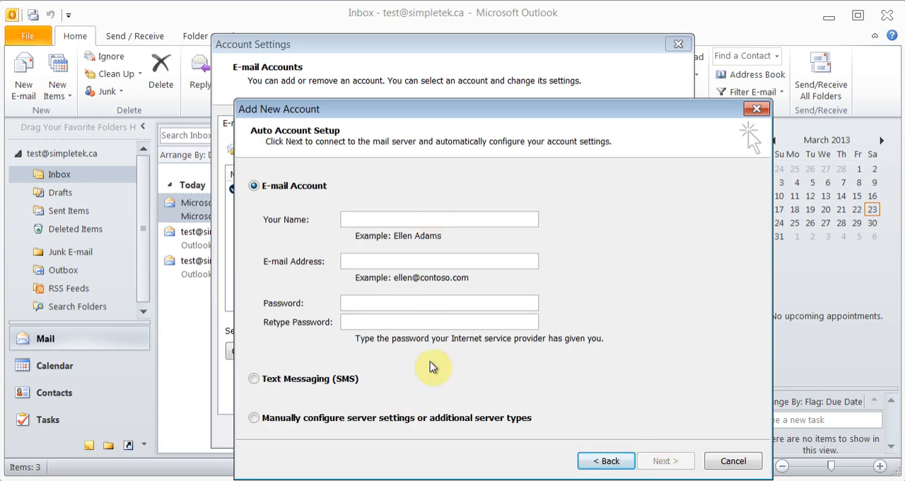
pyautogui.click(728, 459)
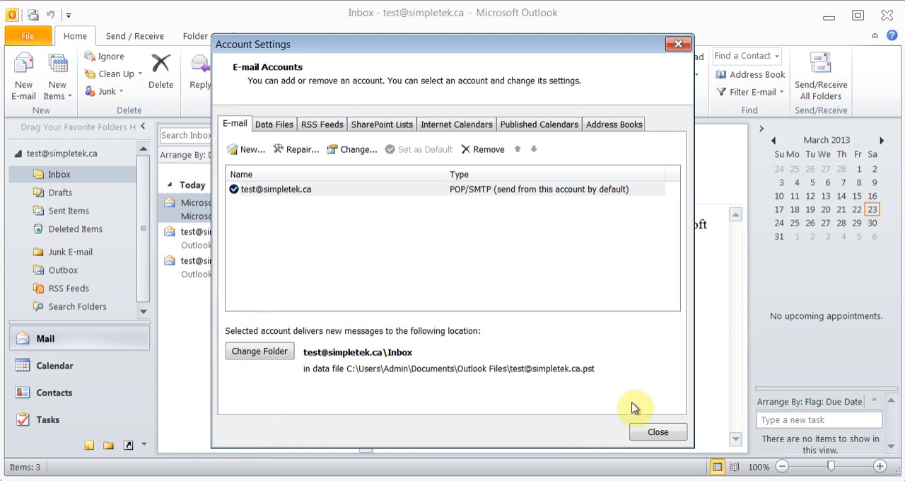
pyautogui.click(648, 438)
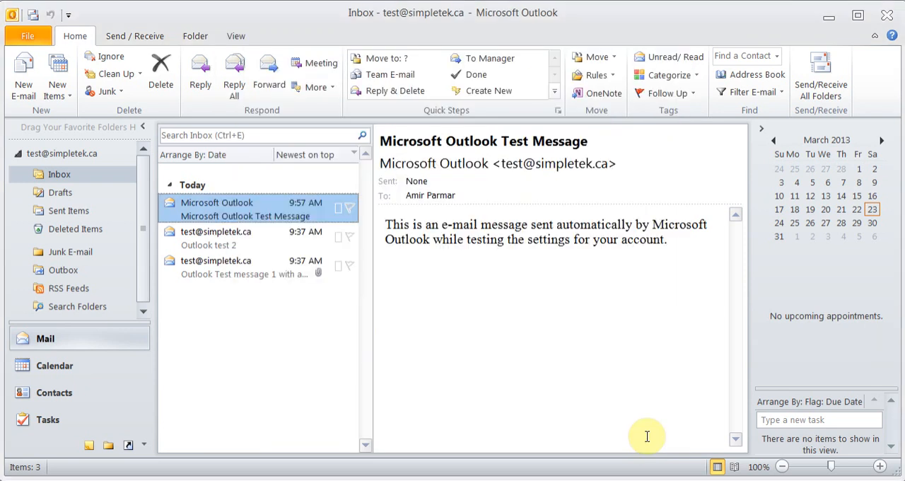
pyautogui.click(30, 40)
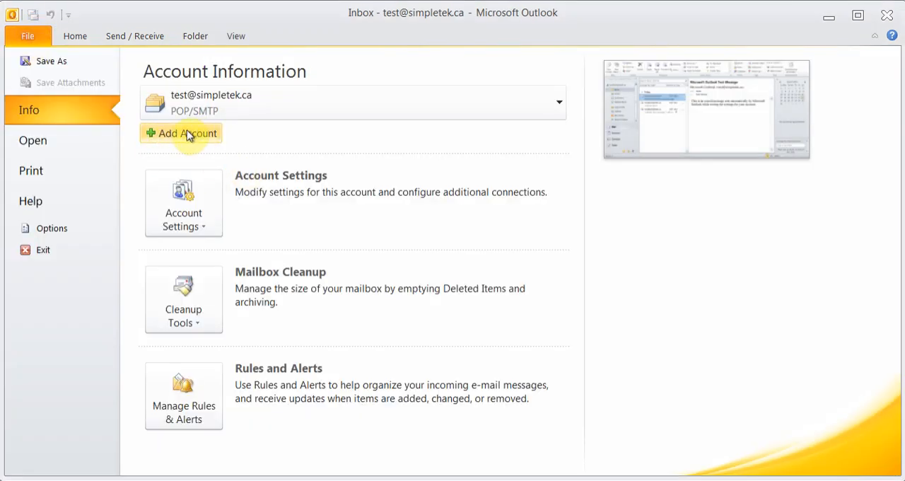
pyautogui.click(36, 40)
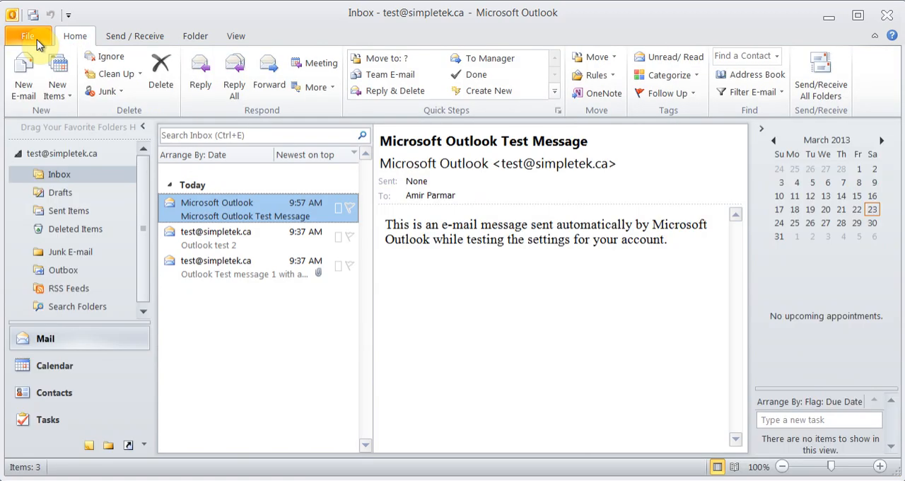
# - View the account's Outlook Today page, and read the Outlook test 2 and Microsoft Outlook Test Message in the Inbox
pyautogui.click(75, 177)
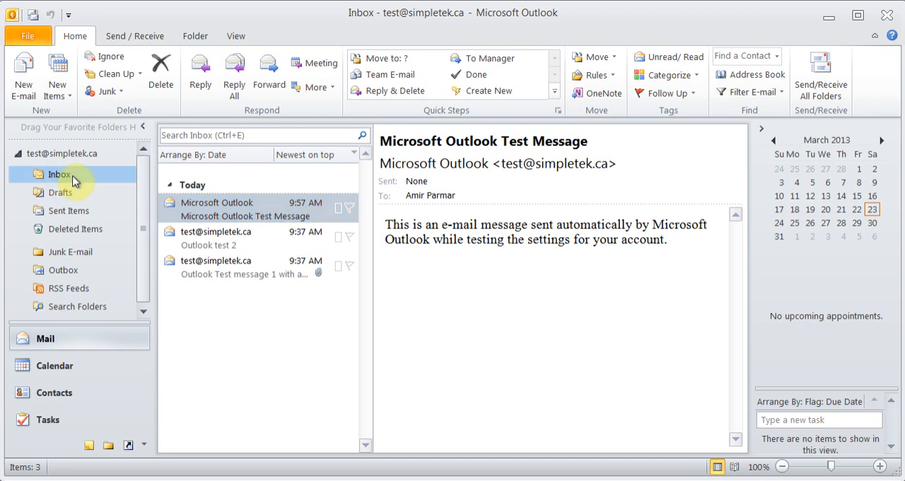
pyautogui.click(61, 154)
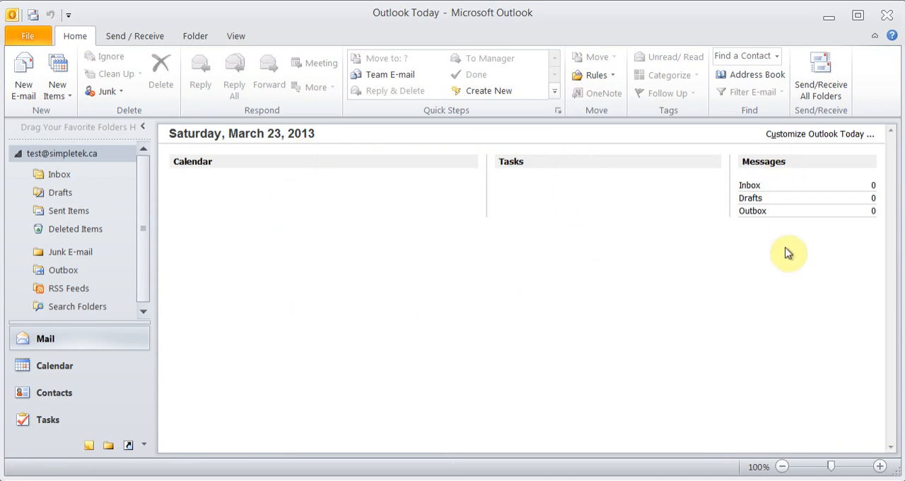
pyautogui.click(60, 177)
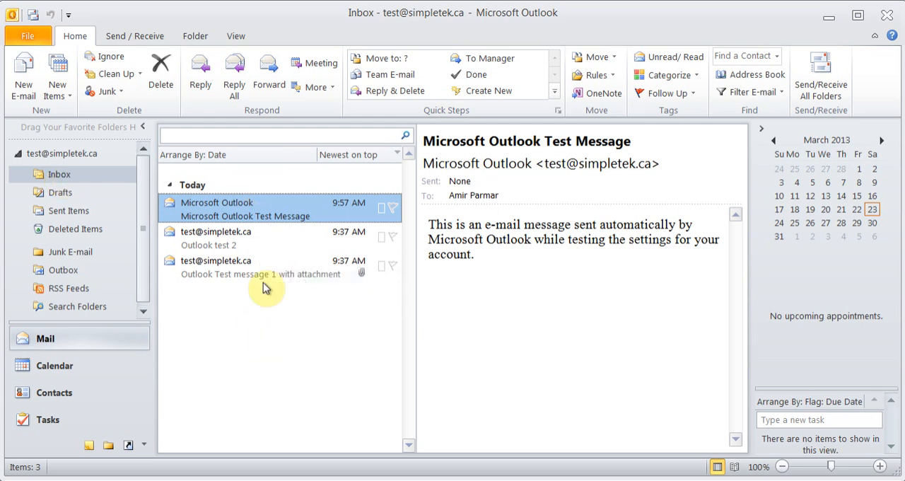
pyautogui.click(235, 242)
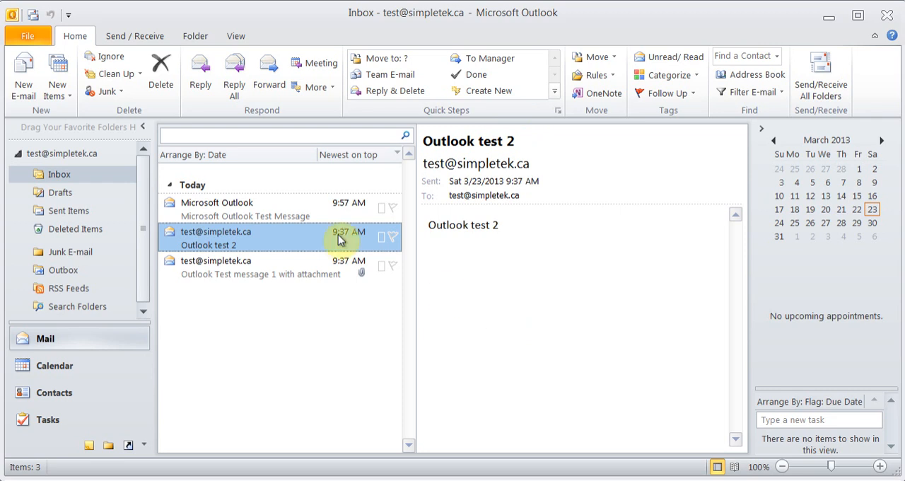
pyautogui.click(251, 214)
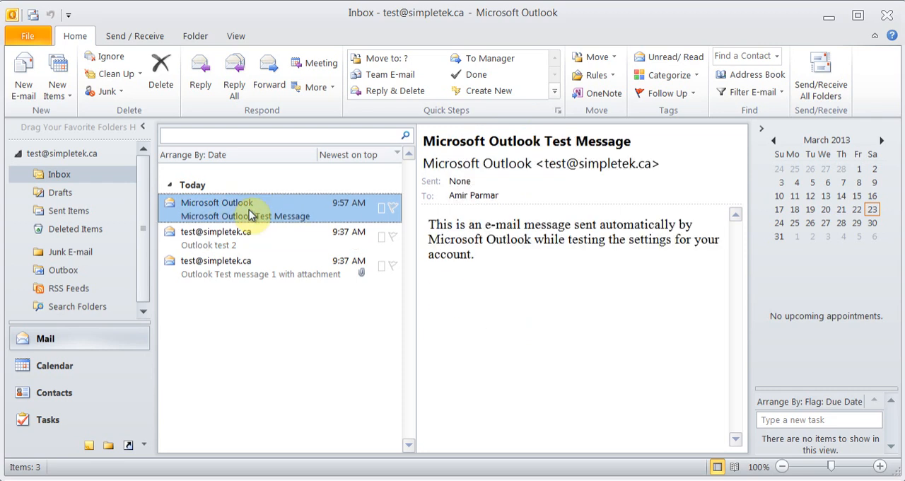
pyautogui.click(238, 37)
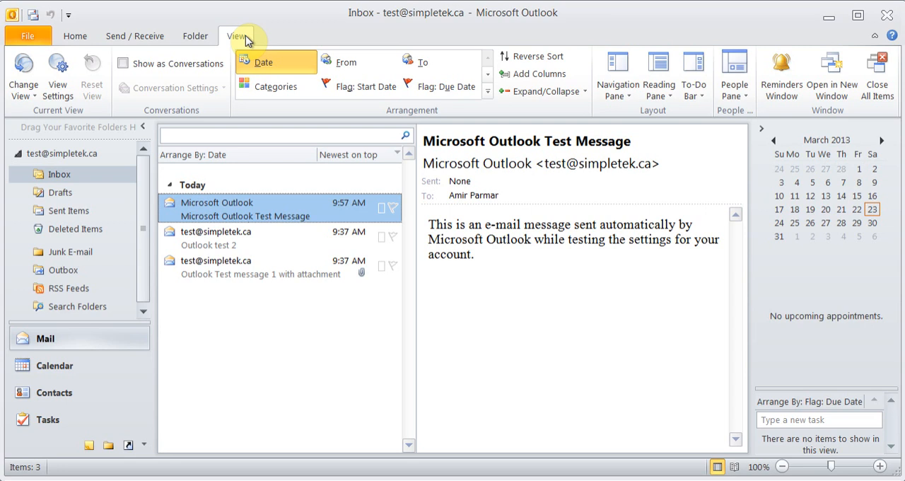
pyautogui.click(75, 39)
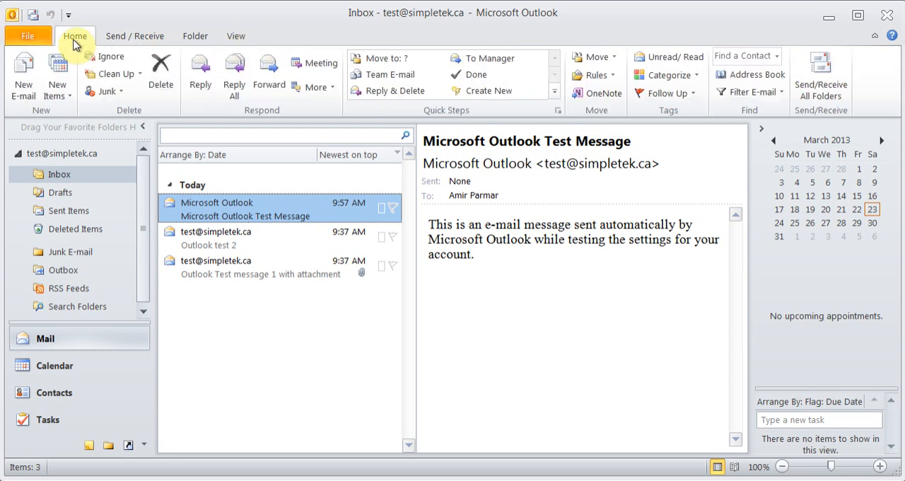
pyautogui.click(155, 44)
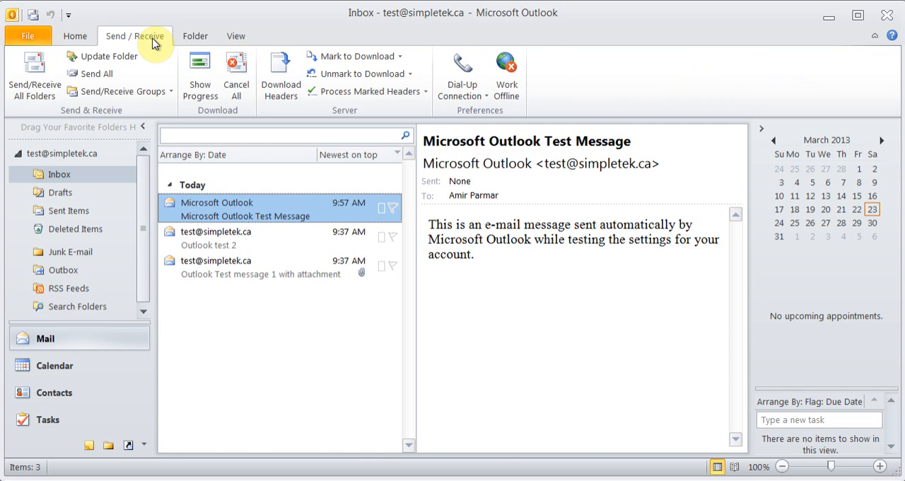
pyautogui.click(202, 41)
pyautogui.click(244, 41)
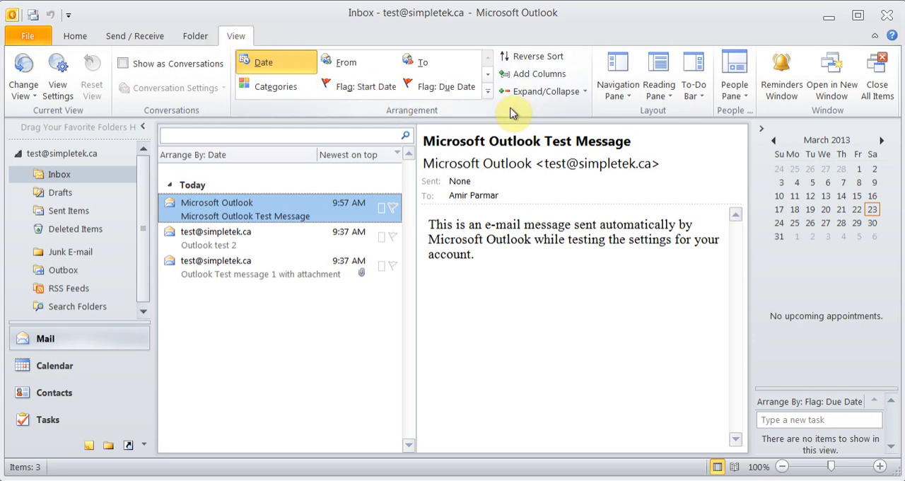
# - Show the Reading Pane at the bottom of the Inbox view
pyautogui.click(668, 94)
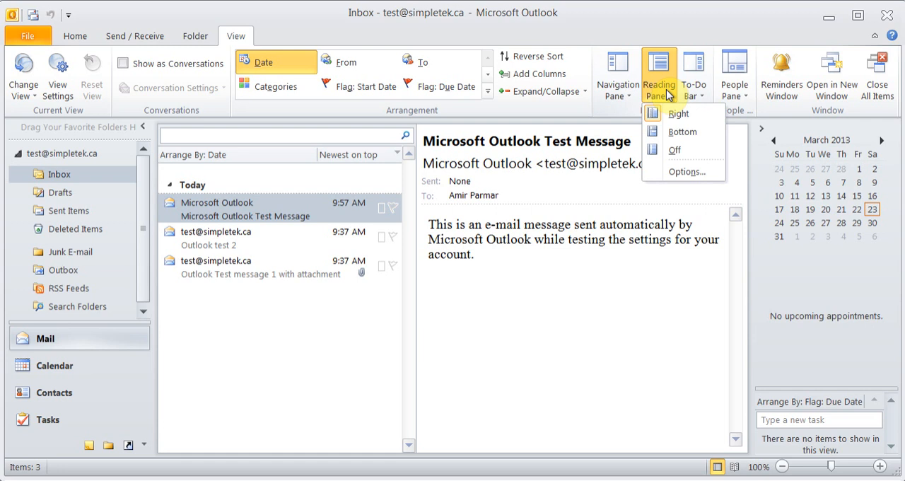
pyautogui.click(683, 133)
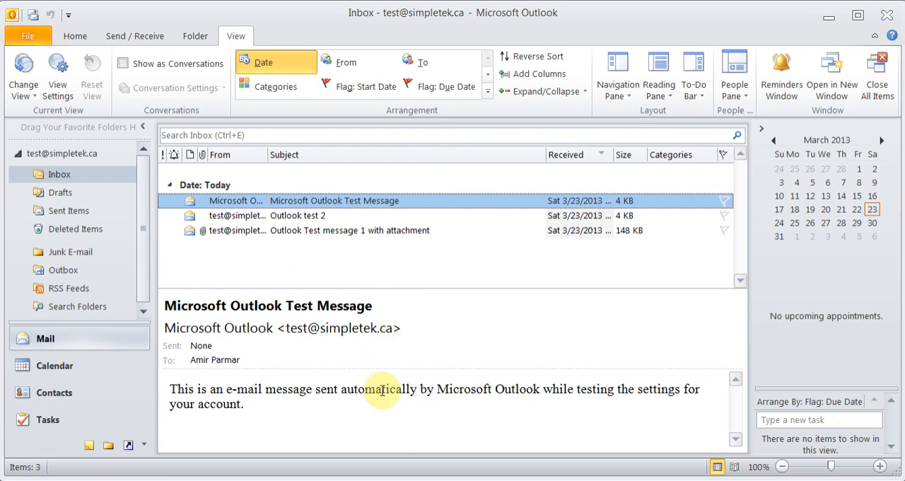
# - Try the Navigation Pane's Off and Minimized states, then restore it to Normal
pyautogui.click(612, 98)
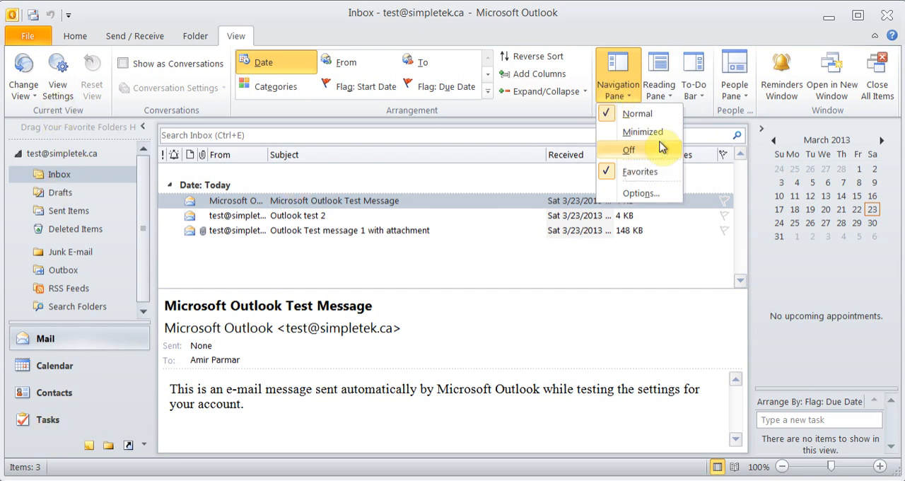
pyautogui.click(635, 151)
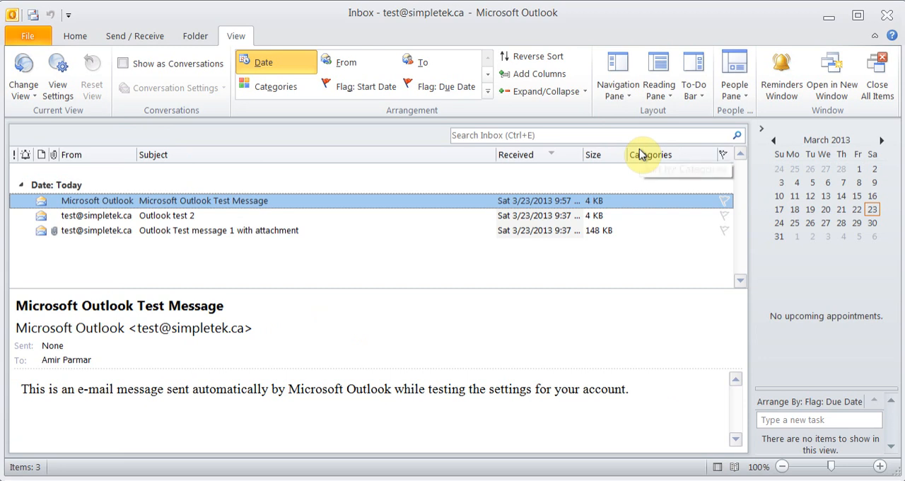
pyautogui.click(625, 95)
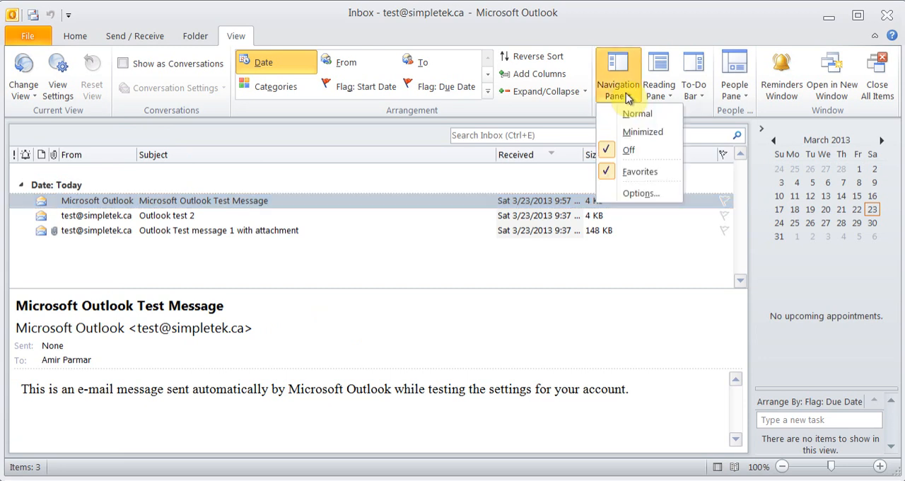
pyautogui.click(638, 136)
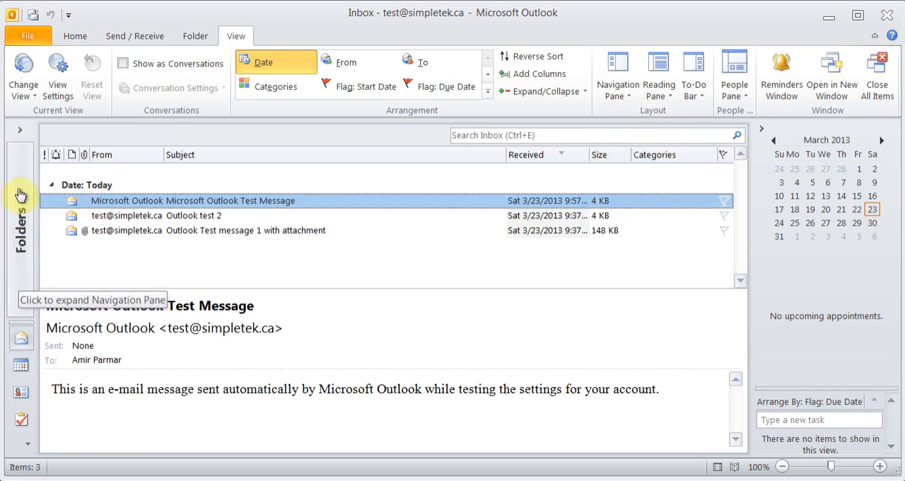
pyautogui.click(19, 130)
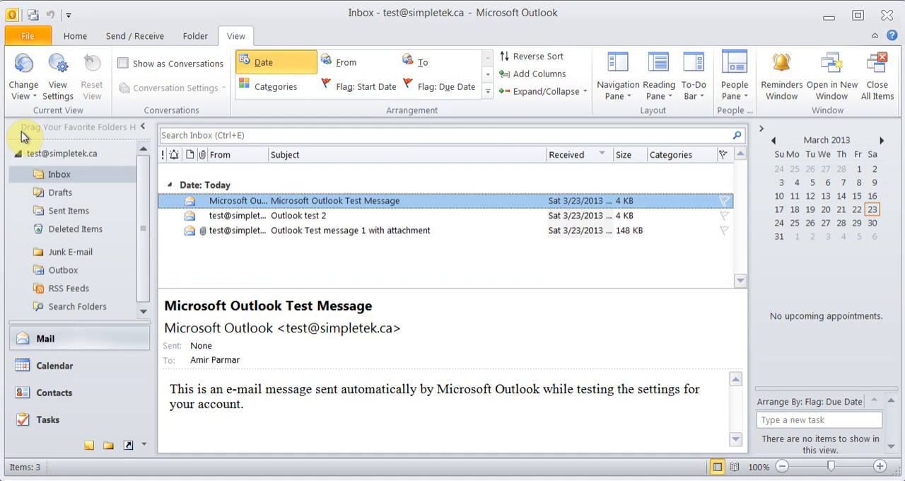
pyautogui.click(143, 127)
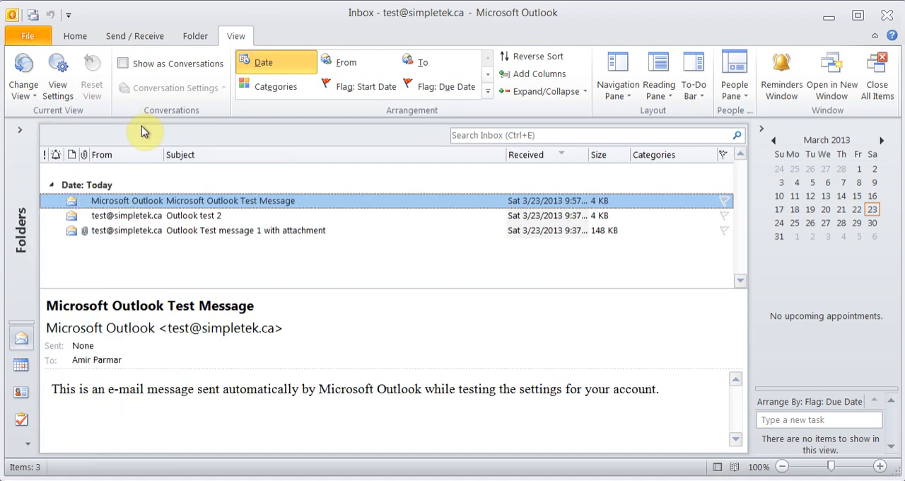
pyautogui.click(626, 95)
pyautogui.click(629, 116)
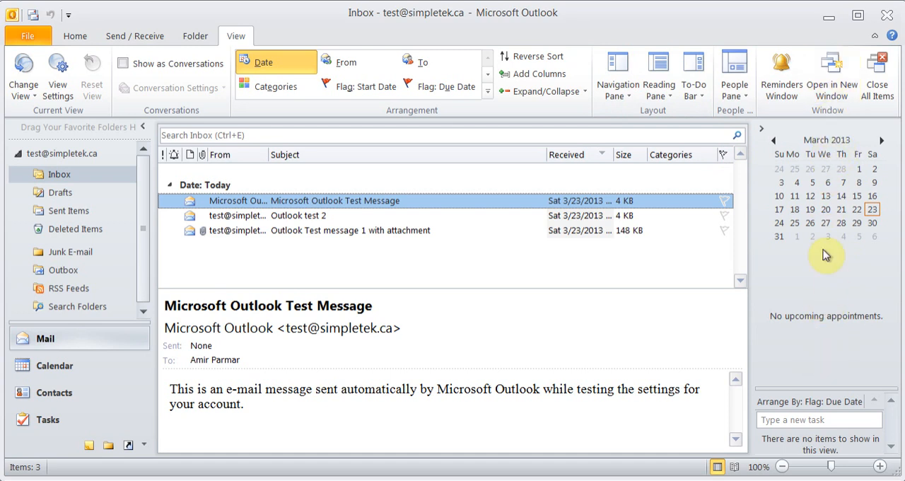
# - Try the To-Do Bar's Off and Minimized states, then restore it to Normal
pyautogui.click(694, 90)
pyautogui.click(709, 151)
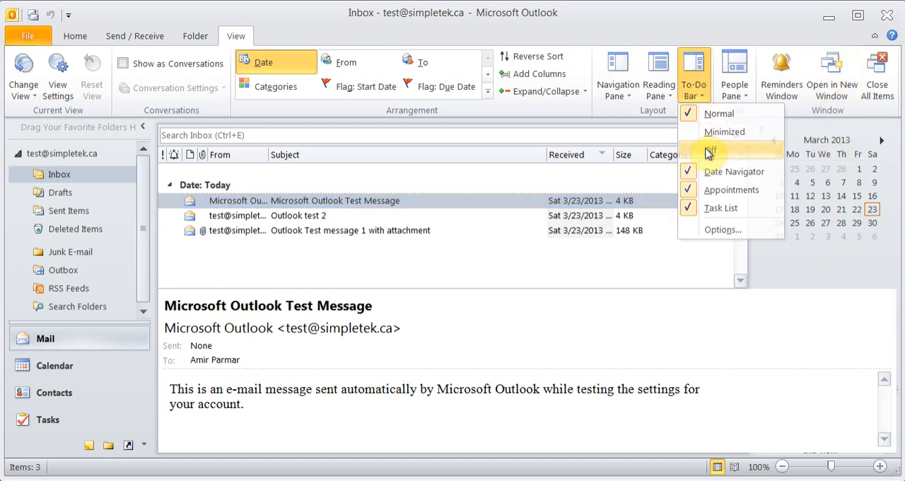
pyautogui.click(698, 95)
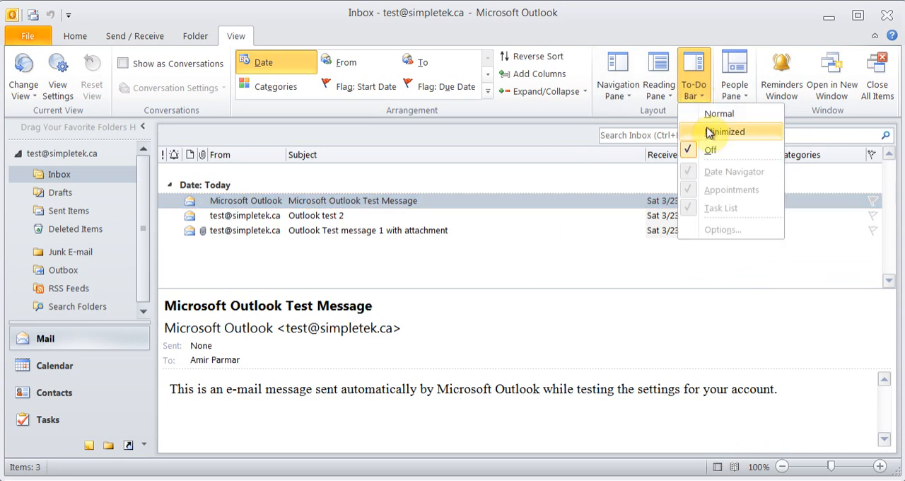
pyautogui.click(710, 132)
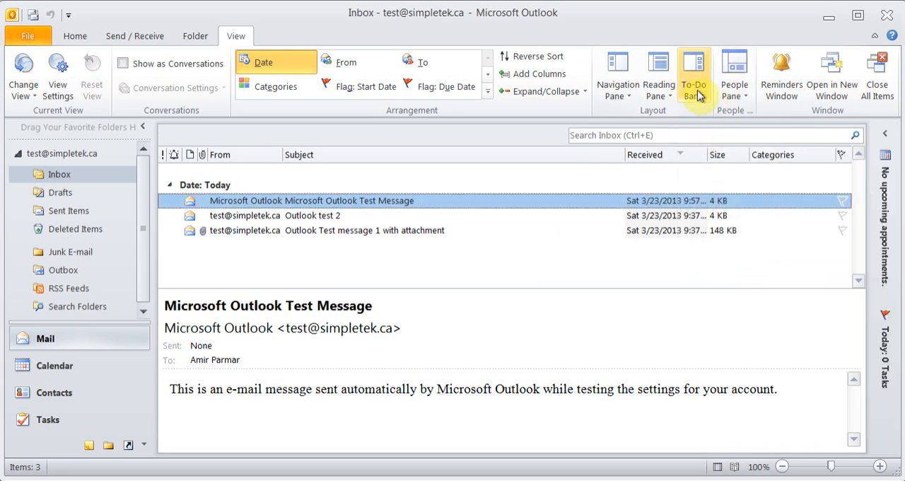
pyautogui.click(699, 94)
pyautogui.click(708, 113)
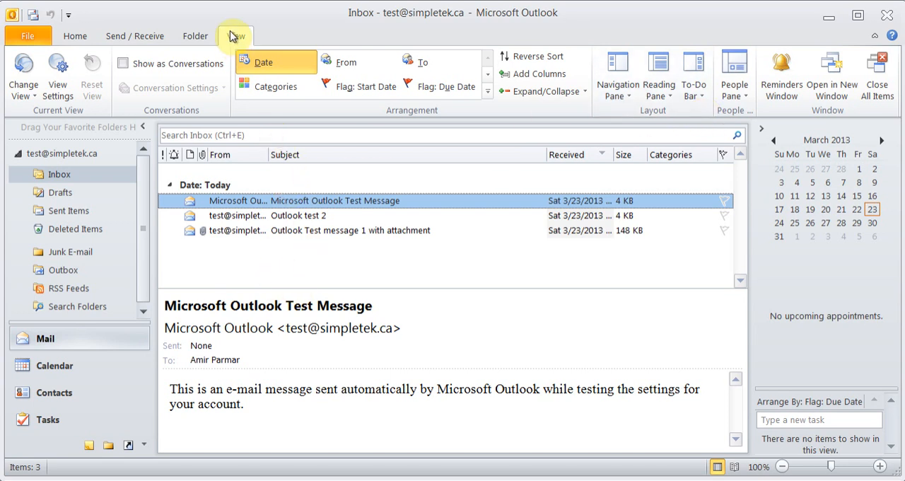
# - Try arranging the Inbox messages by From and by Date, then sort them by Subject in descending order
pyautogui.click(352, 63)
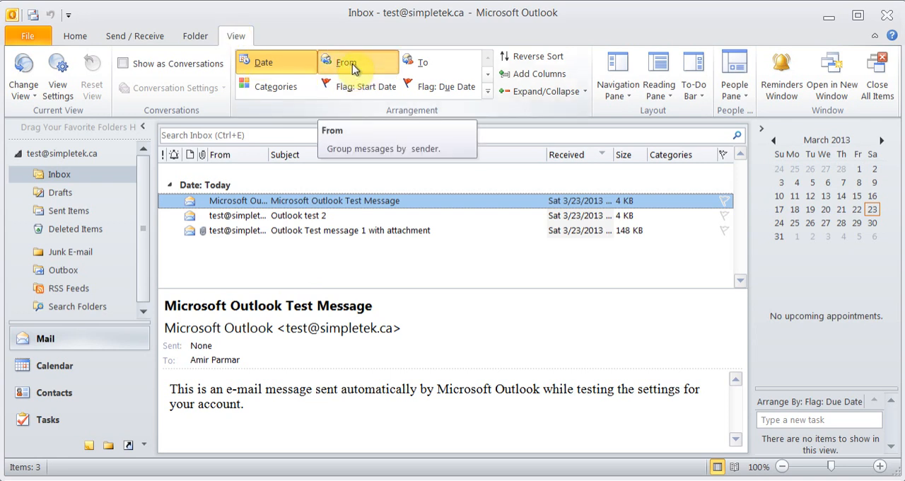
pyautogui.click(264, 65)
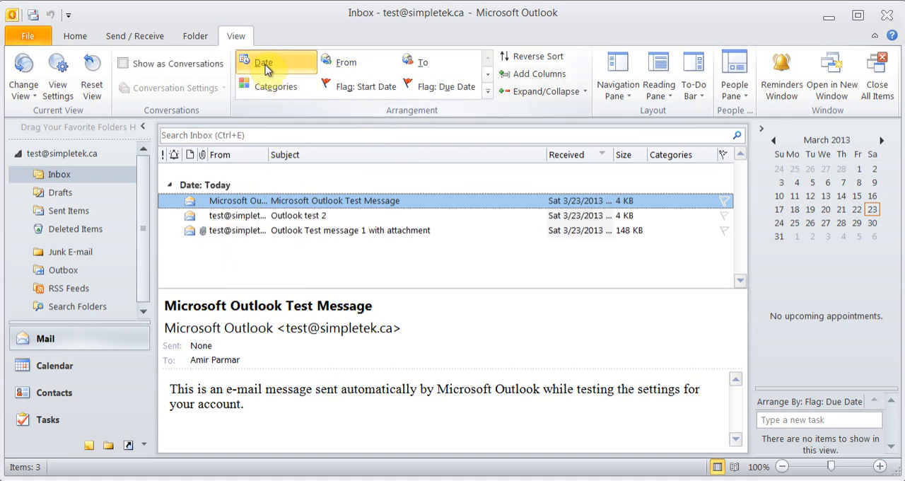
pyautogui.click(309, 155)
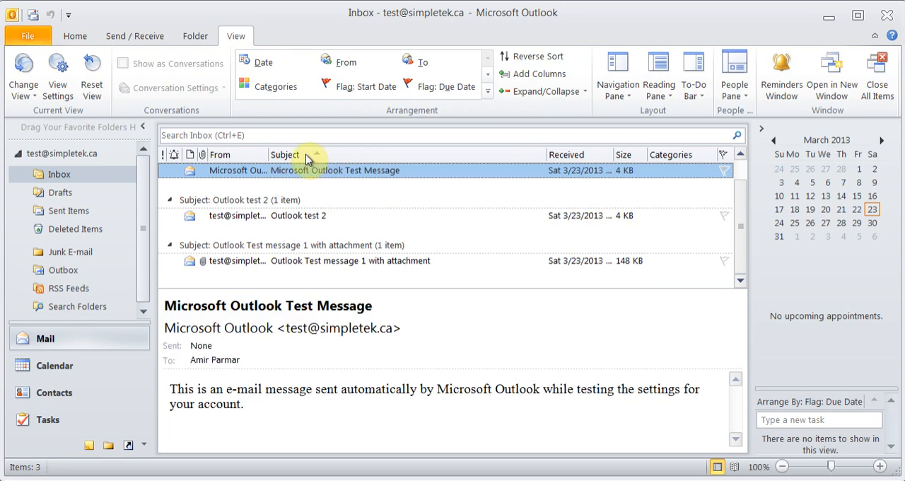
pyautogui.click(323, 153)
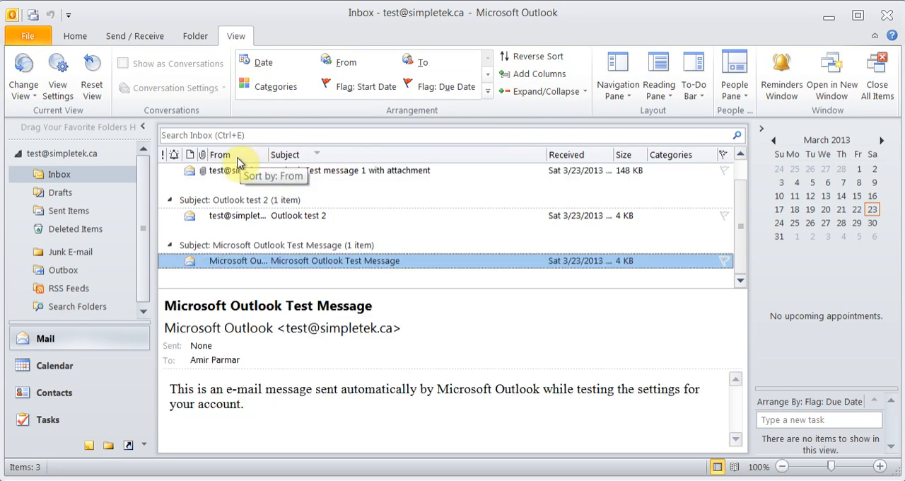
# - Search the Inbox for "test", then clear and close the search
pyautogui.click(254, 136)
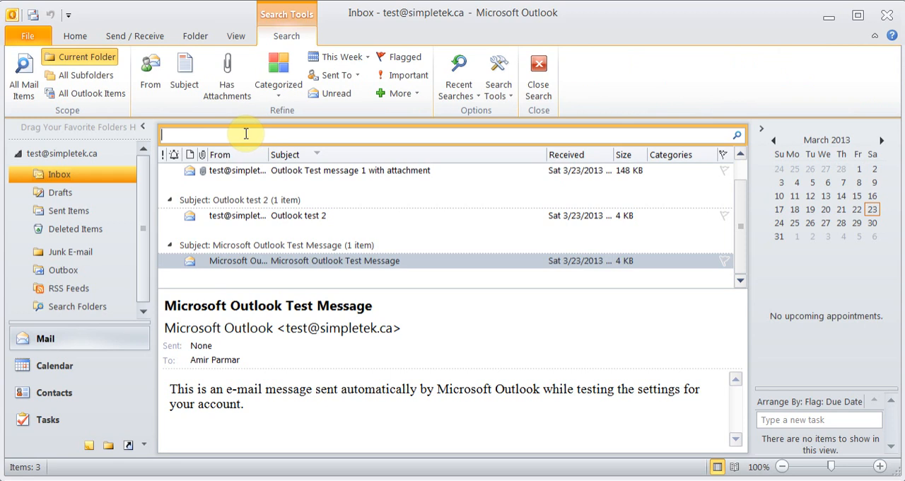
pyautogui.write('test')
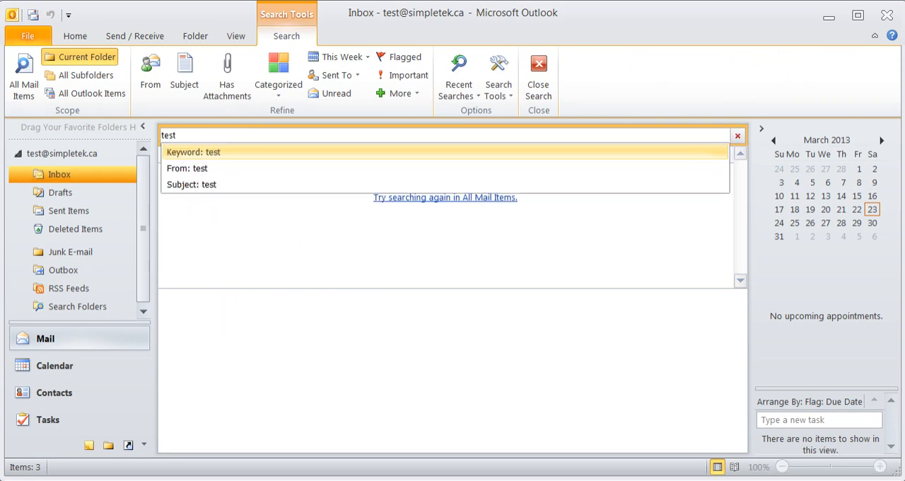
pyautogui.click(221, 209)
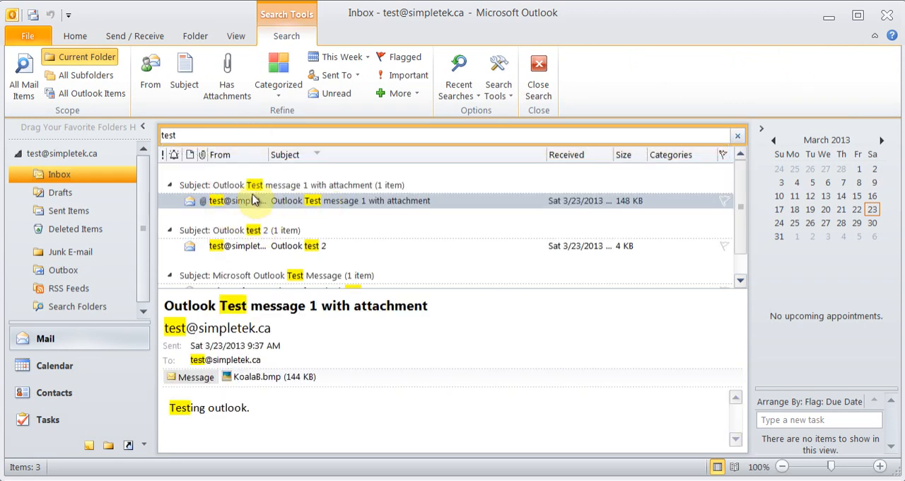
pyautogui.press('BackSpace')
pyautogui.press('BackSpace')
pyautogui.press('BackSpace')
pyautogui.press('BackSpace')
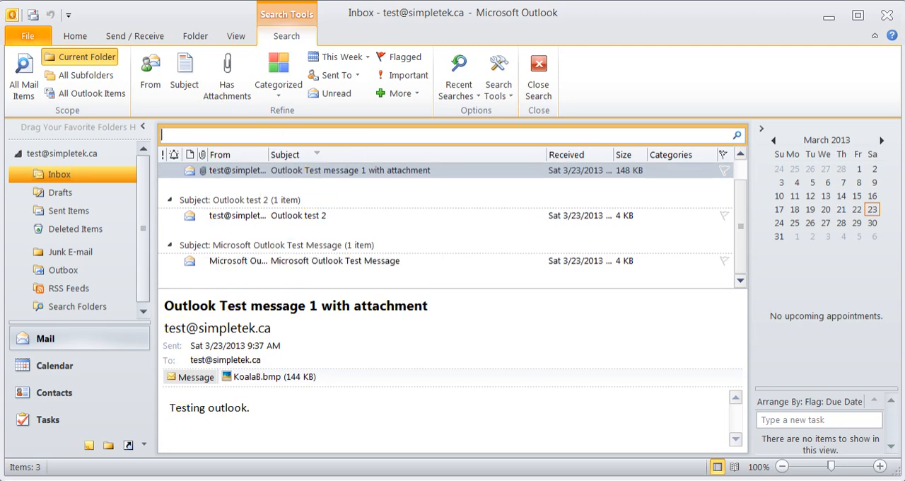
pyautogui.click(544, 78)
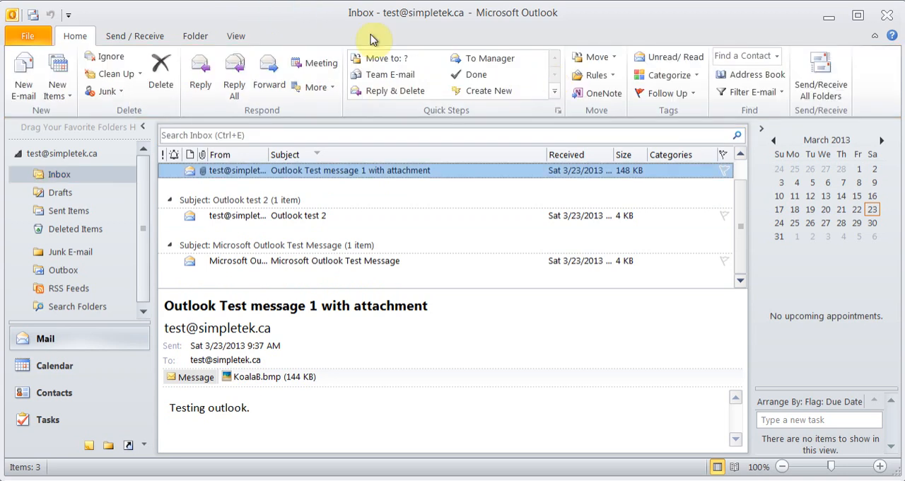
# - Examine the new item types and the junk e-mail choices for a message, without choosing any
pyautogui.click(238, 36)
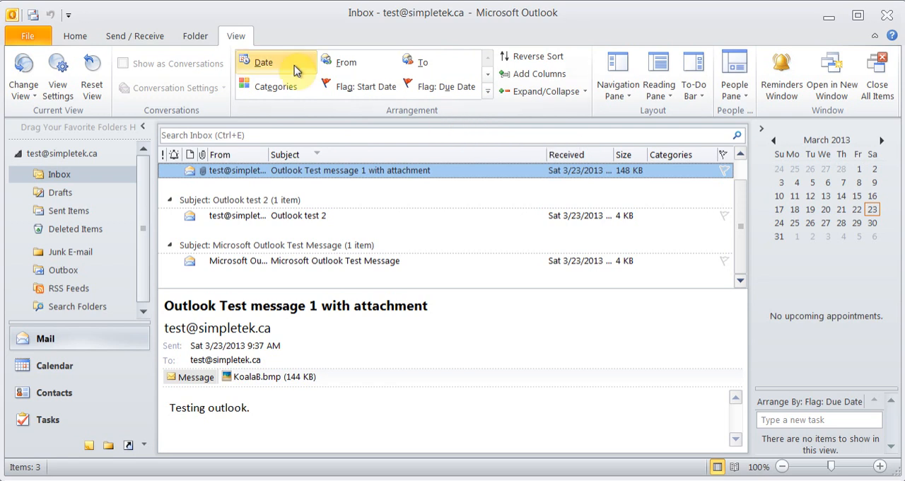
pyautogui.click(75, 37)
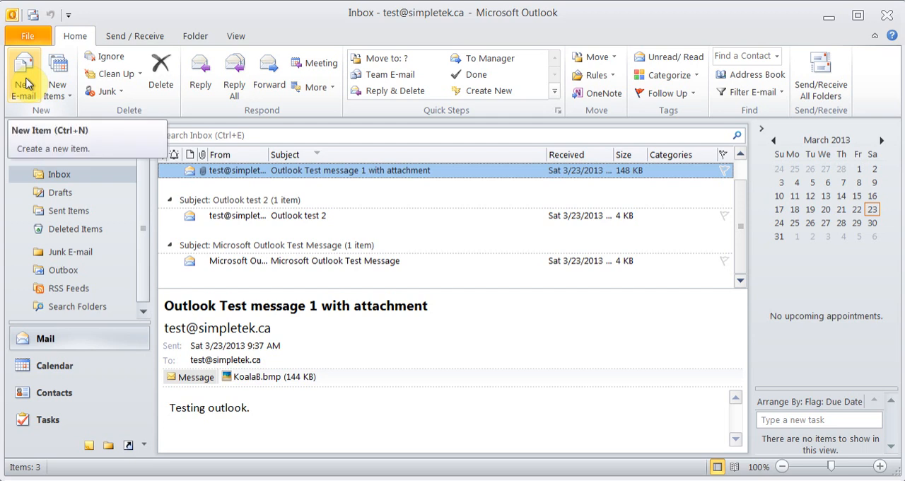
pyautogui.click(68, 97)
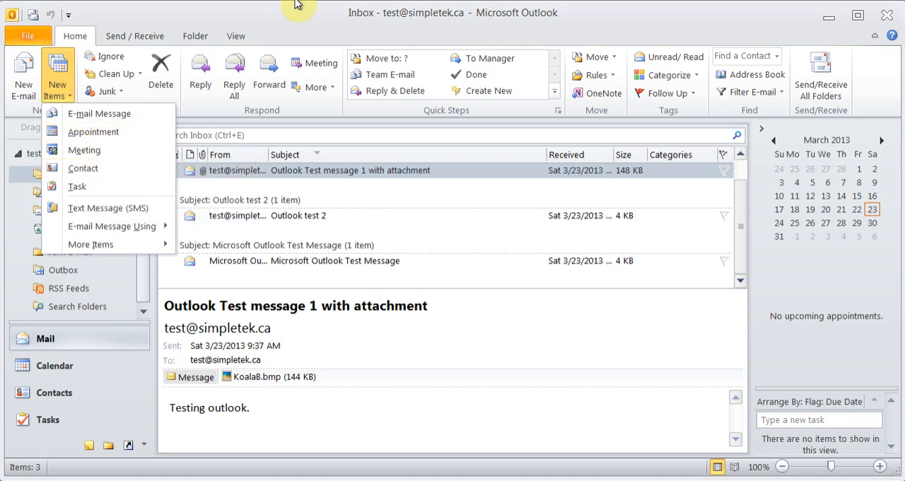
pyautogui.click(285, 21)
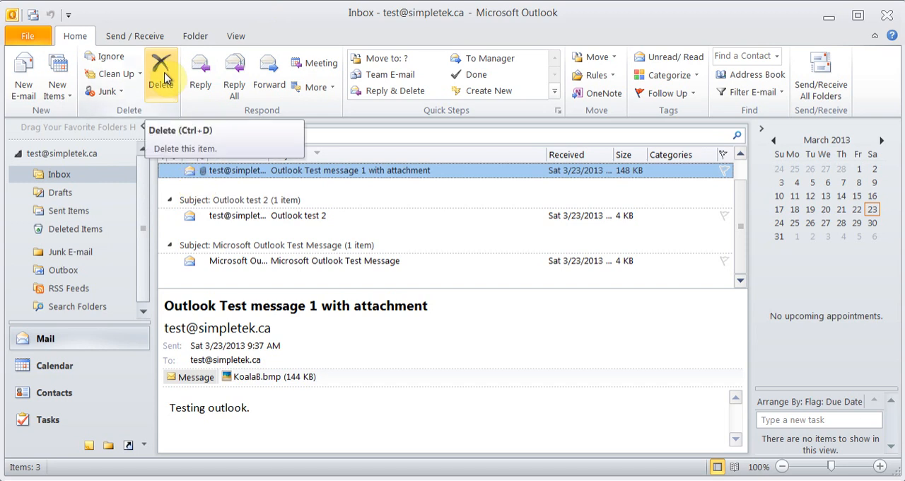
pyautogui.click(121, 94)
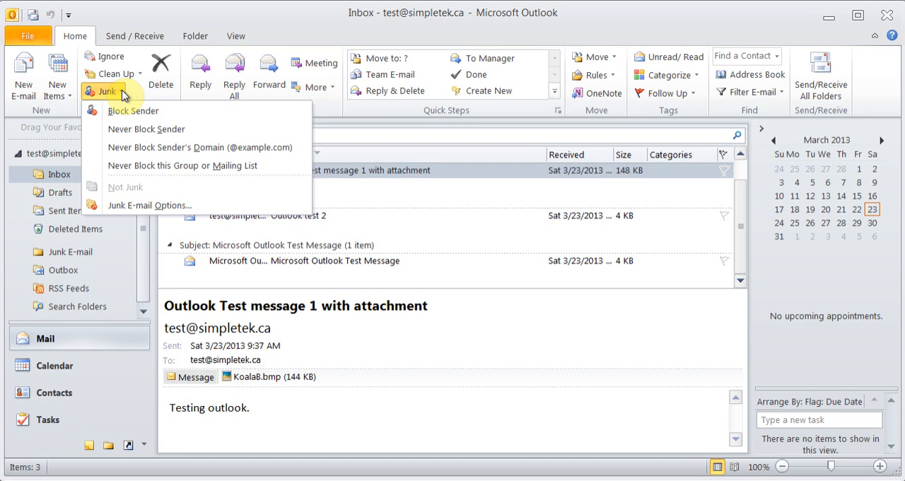
pyautogui.click(305, 25)
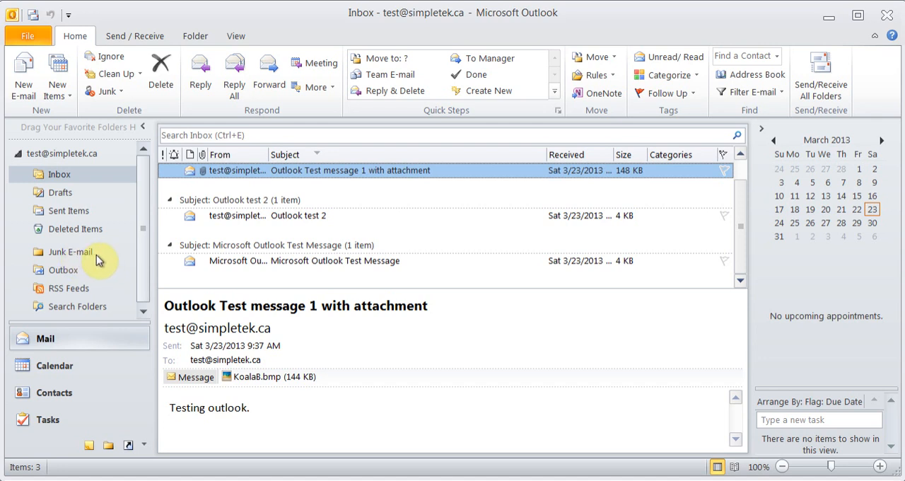
# - Start a reply to the Outlook test 2 message and close it without sending
pyautogui.click(227, 220)
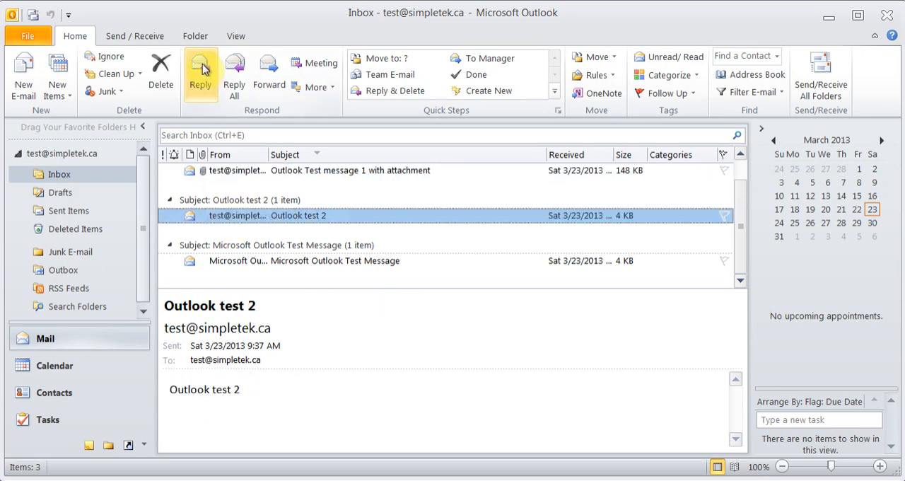
pyautogui.click(202, 89)
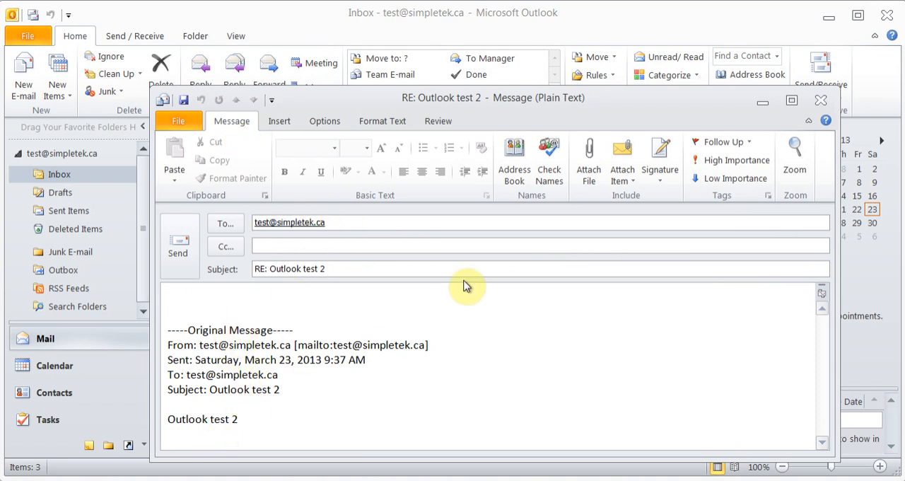
pyautogui.click(820, 99)
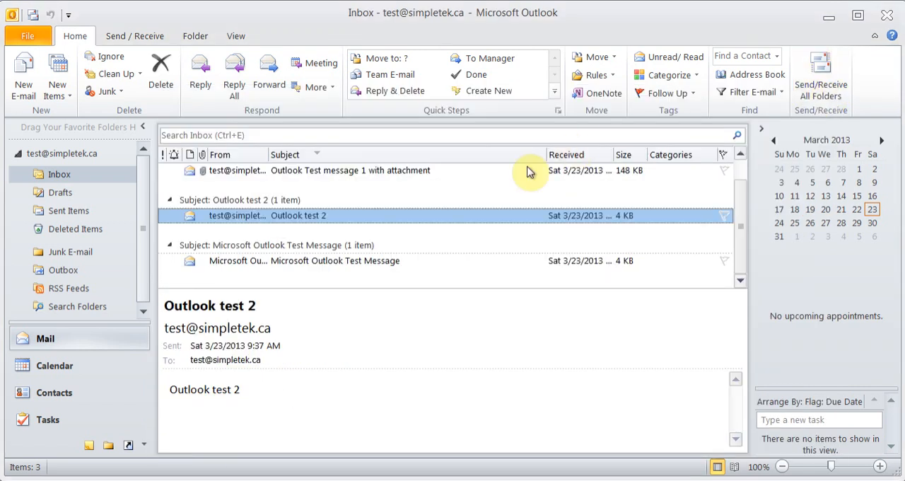
# - Open the Outlook test 2 message in its own window to examine it, then close it
pyautogui.doubleClick(274, 219)
pyautogui.moveTo(272, 216)
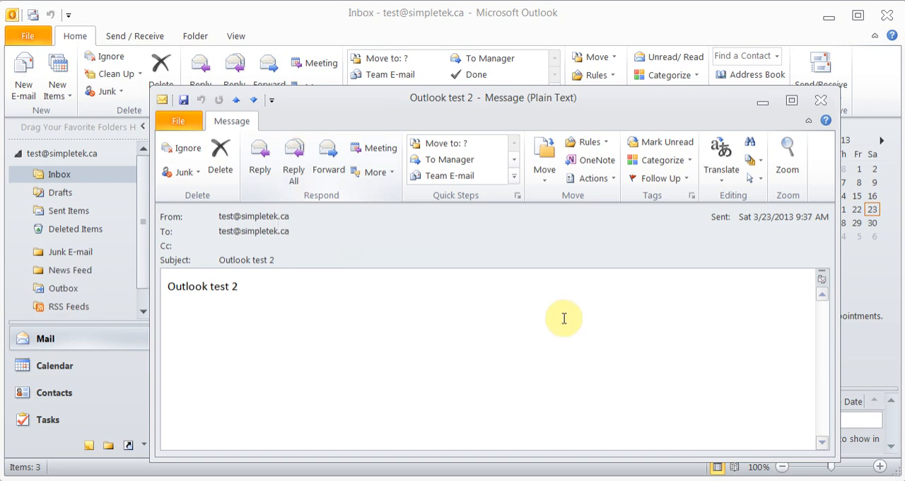
pyautogui.click(822, 103)
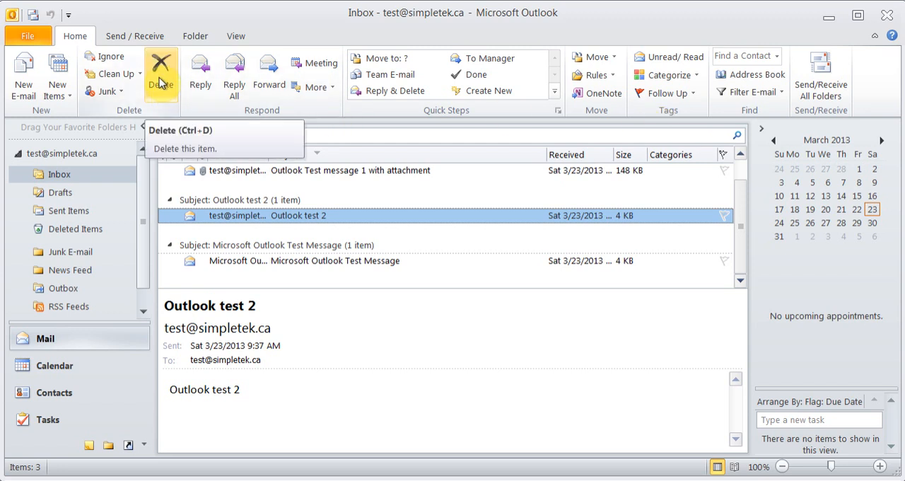
# - In the program's mail options, review the message format choices, keep HTML, and turn on spelling checks before sending
pyautogui.click(33, 41)
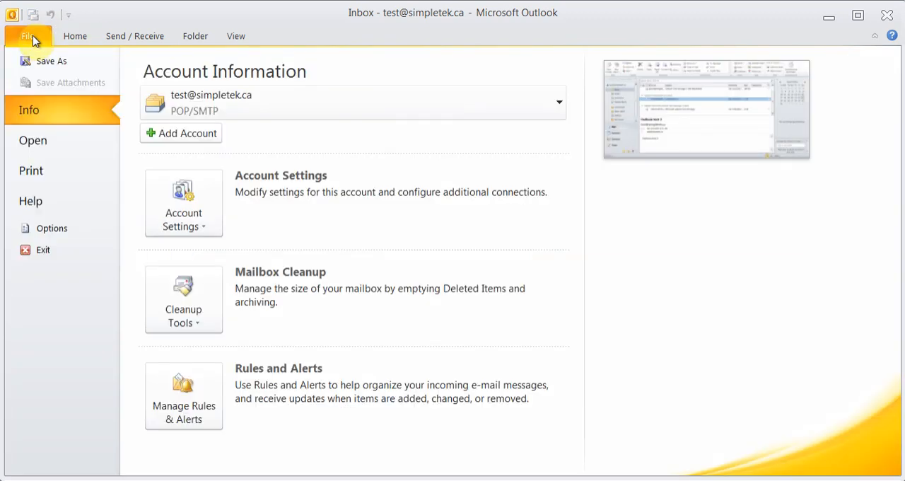
pyautogui.click(61, 233)
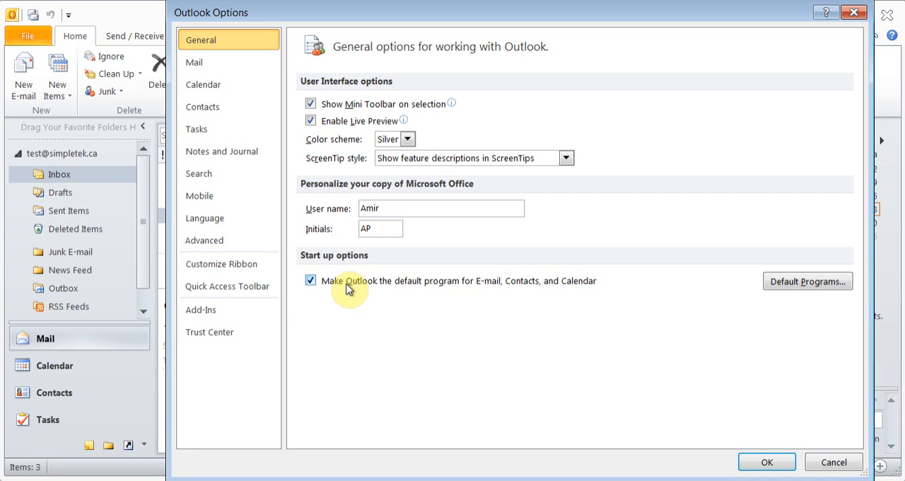
pyautogui.click(211, 65)
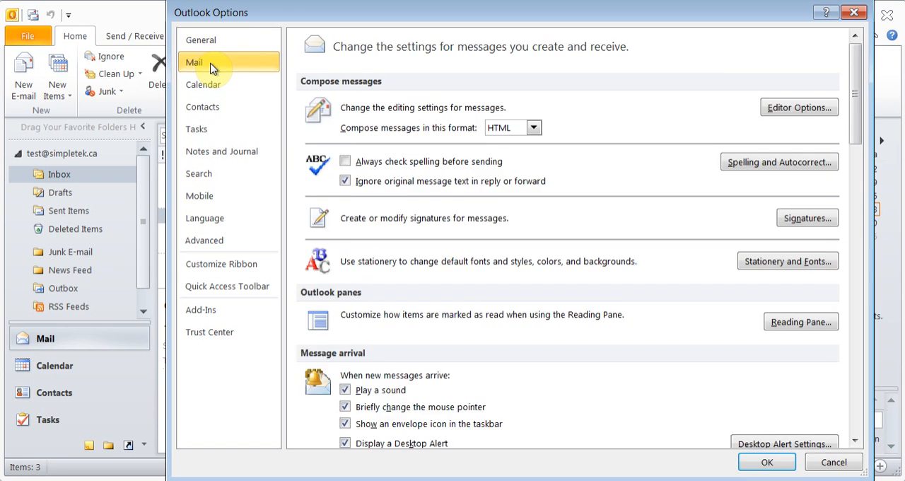
pyautogui.click(535, 129)
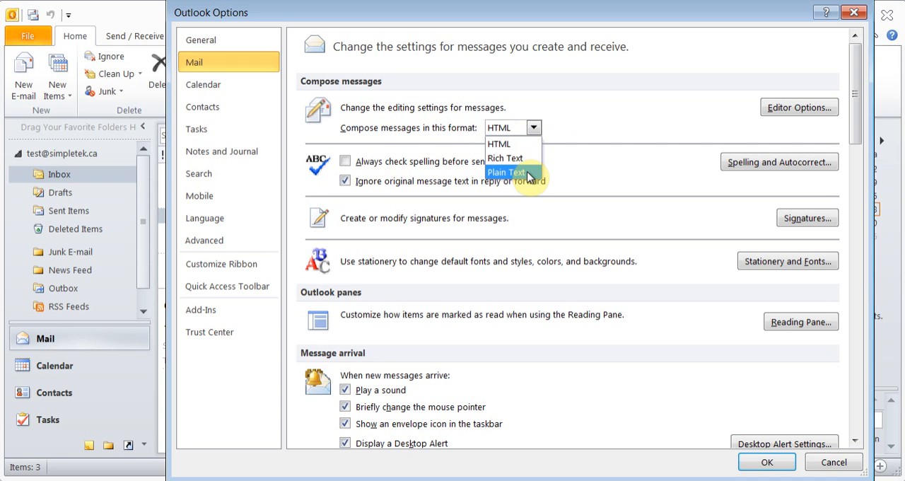
pyautogui.click(571, 132)
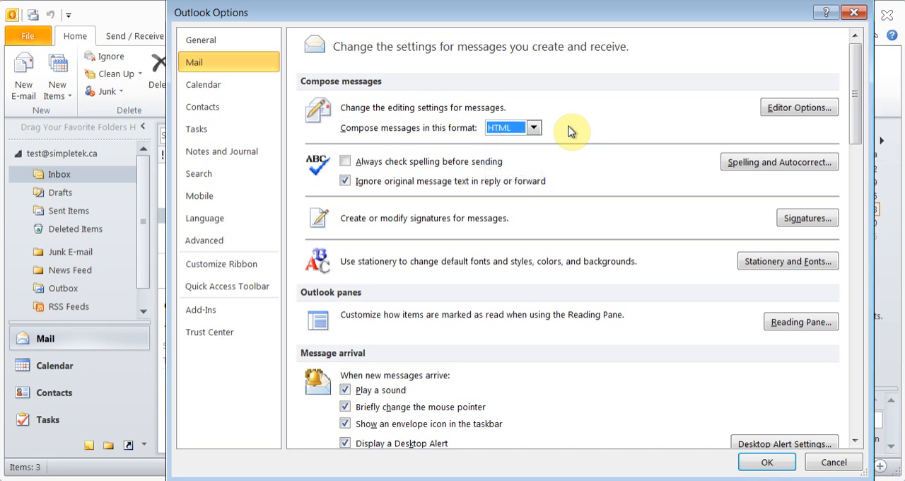
pyautogui.click(345, 161)
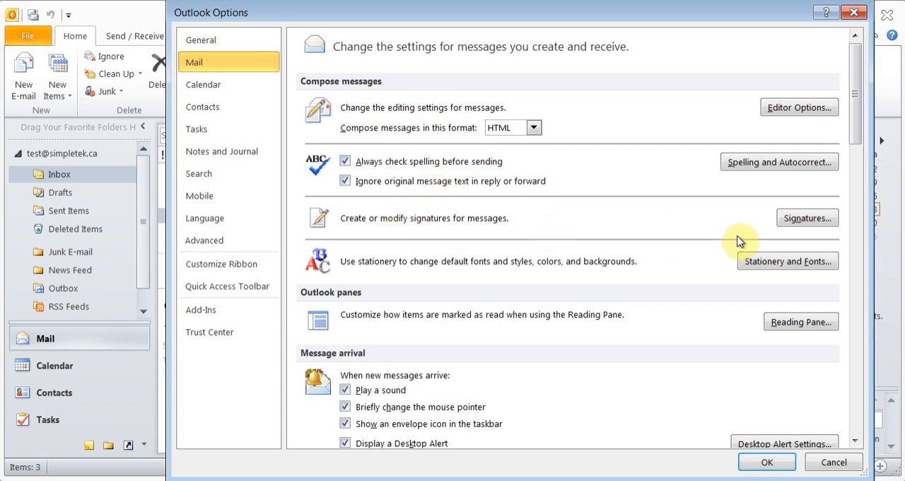
# - Create a new e-mail signature named Test
pyautogui.click(806, 219)
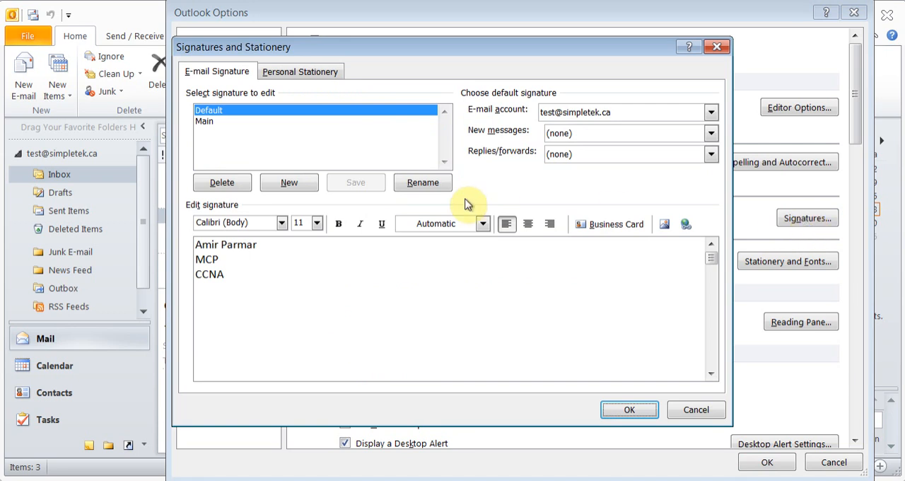
pyautogui.click(289, 186)
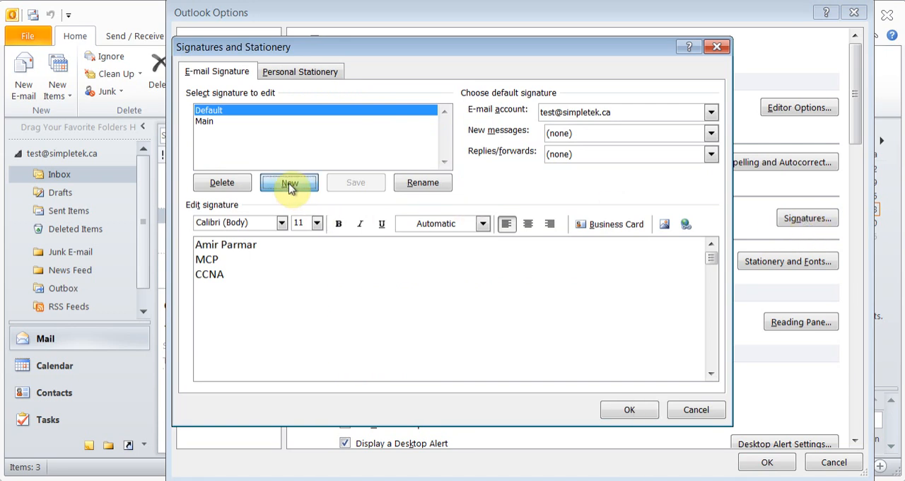
pyautogui.write('Test')
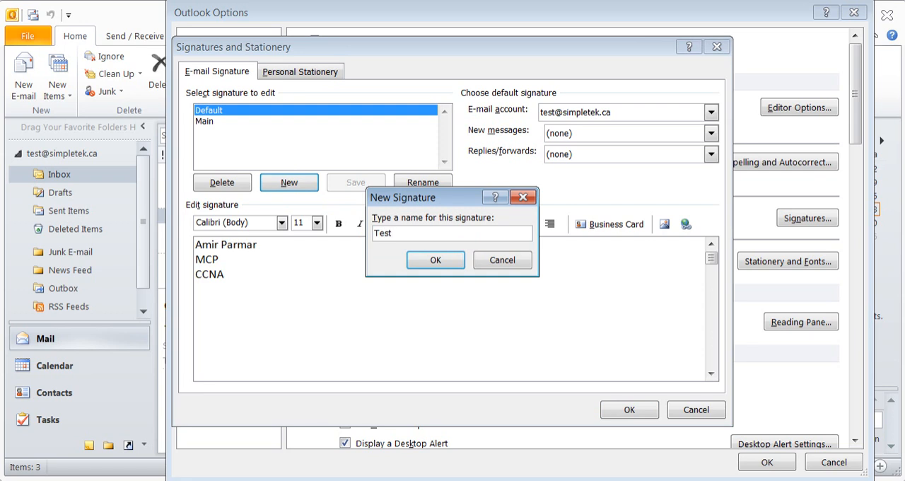
pyautogui.click(449, 261)
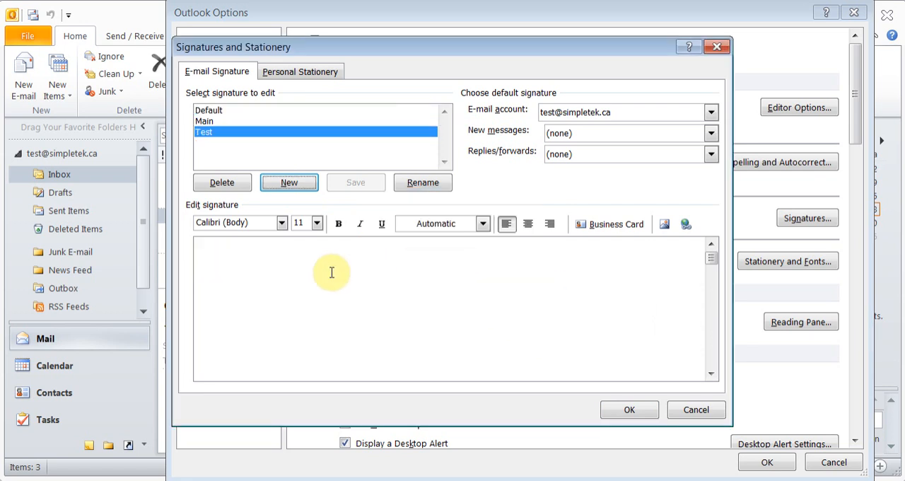
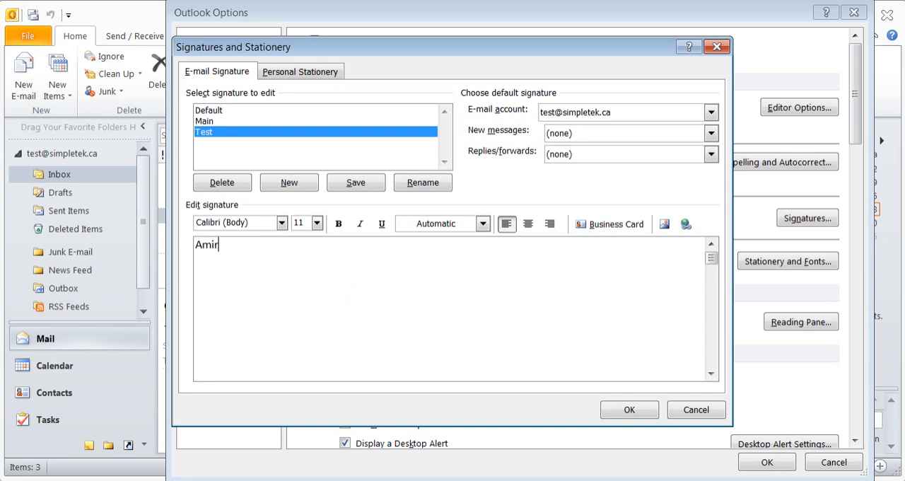
# - Write the Test signature's text with the sender's full name on the first line and "Test Signature" on the second
pyautogui.press('Return')
pyautogui.write('Test Sig')
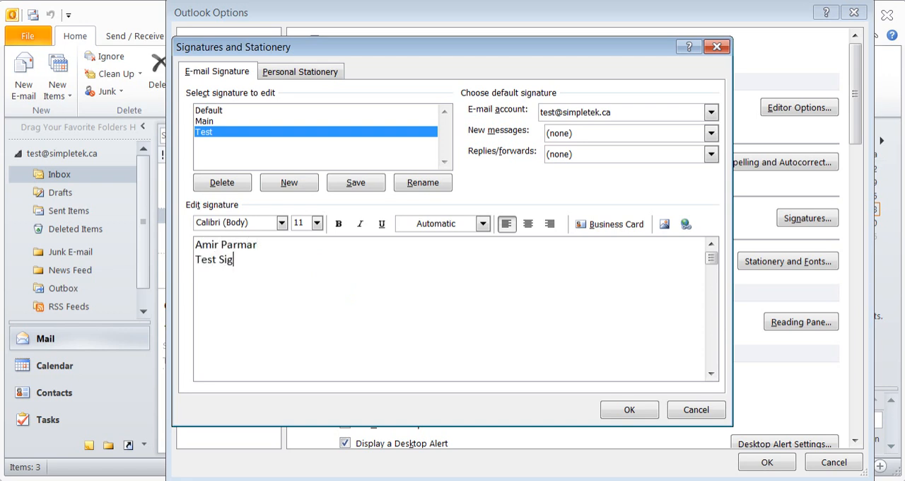
pyautogui.write('nature')
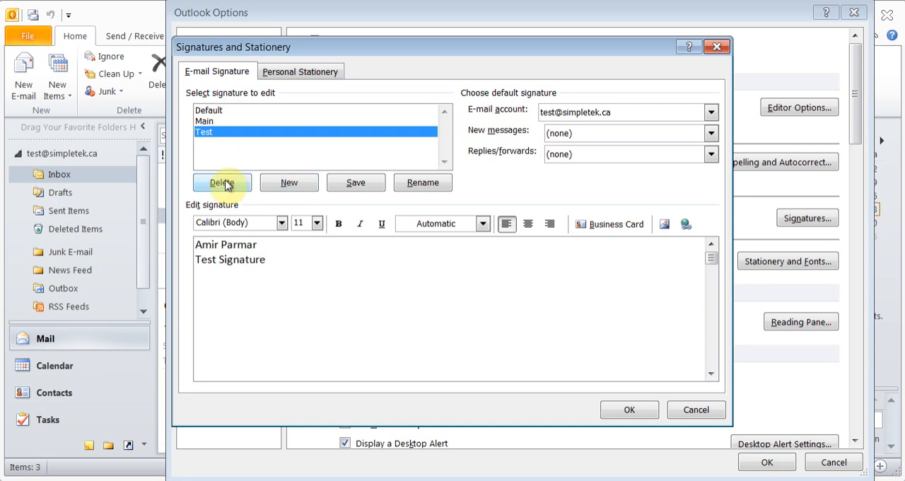
# - Change the font of both signature lines to Accent SF
pyautogui.moveTo(276, 259); pyautogui.dragTo(184, 236)
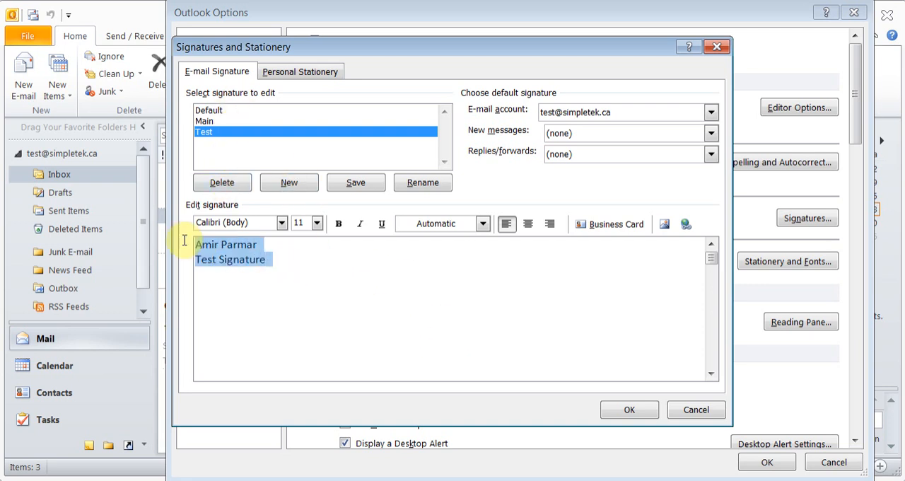
pyautogui.click(282, 224)
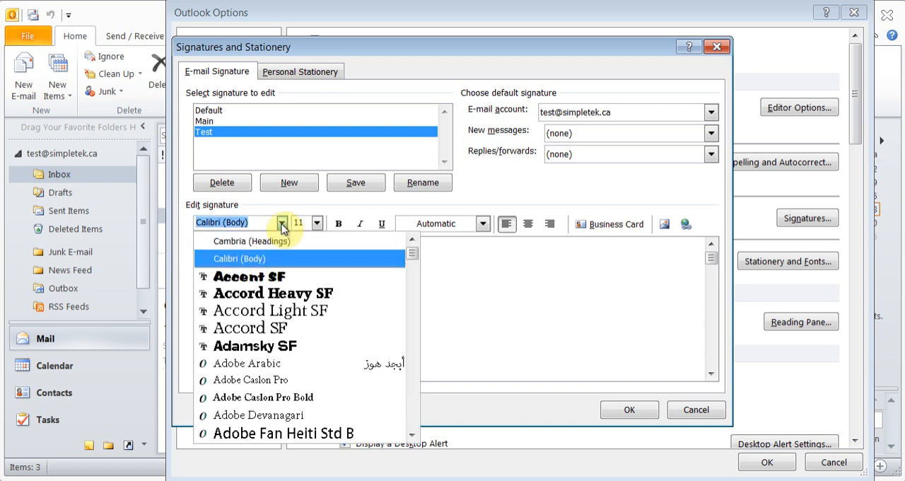
pyautogui.click(272, 274)
pyautogui.click(327, 266)
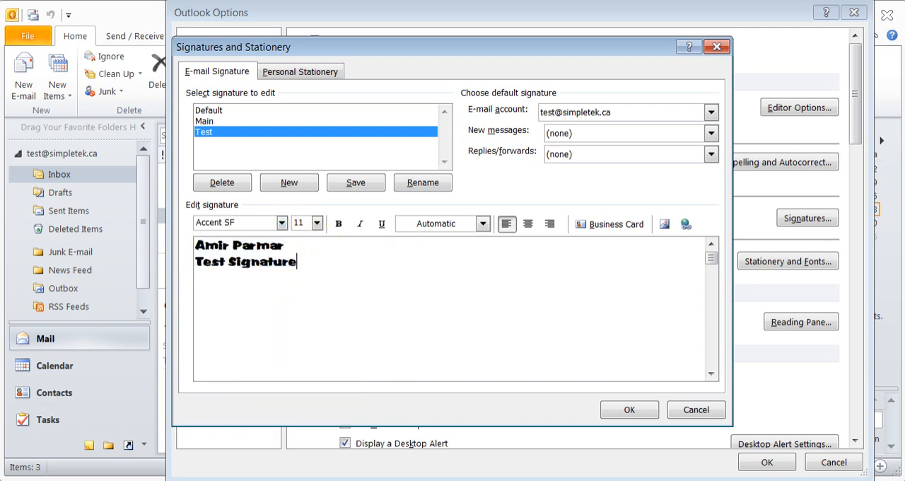
pyautogui.press('Return')
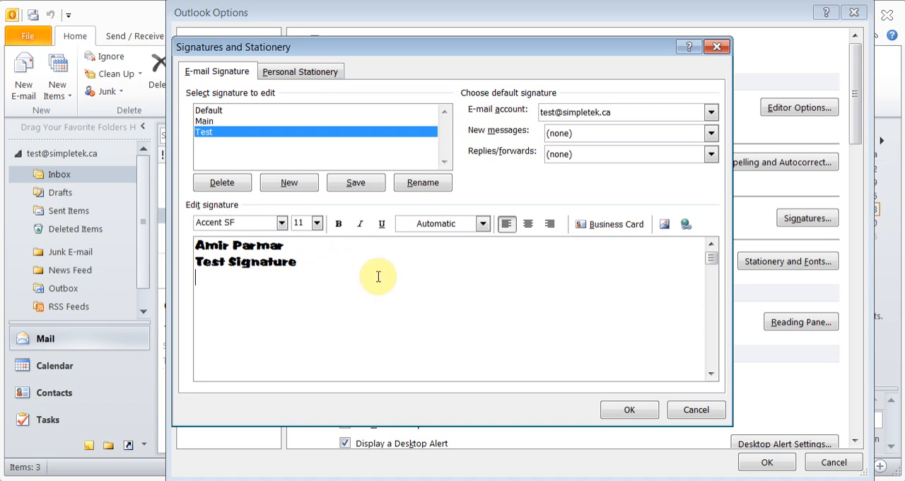
pyautogui.write('www.simpletek.ca')
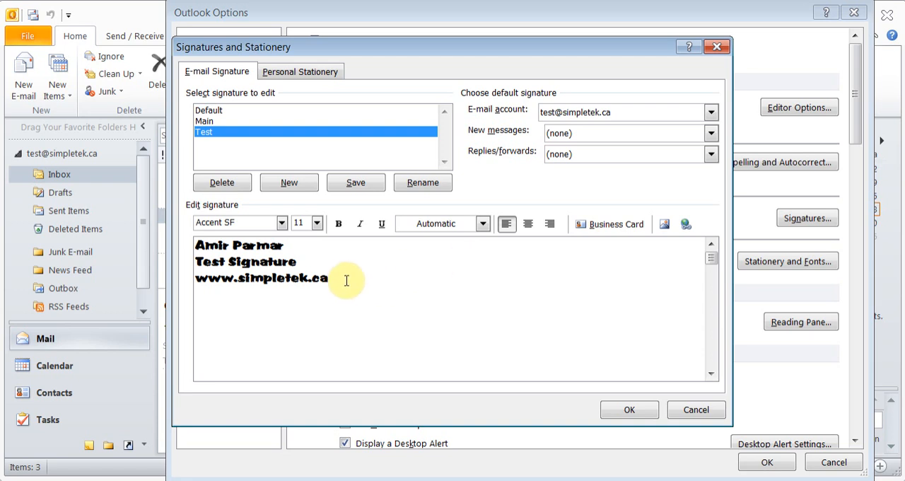
pyautogui.moveTo(326, 278); pyautogui.dragTo(197, 285)
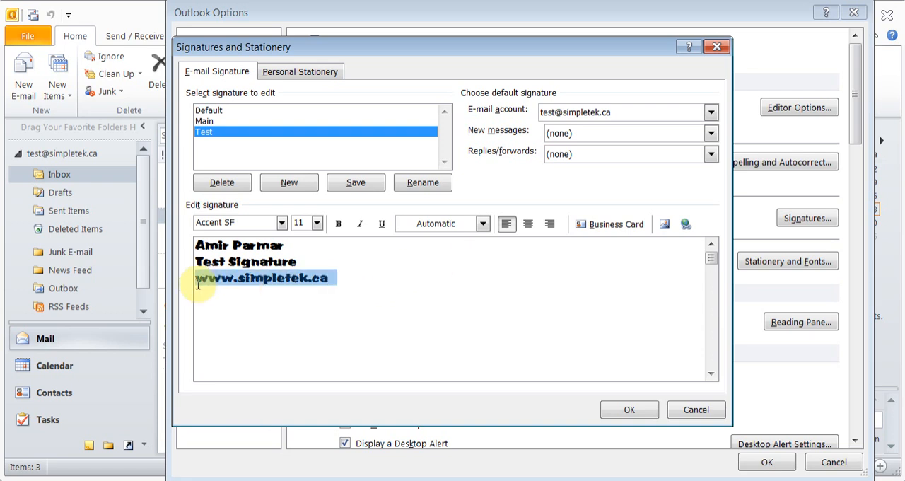
pyautogui.click(685, 224)
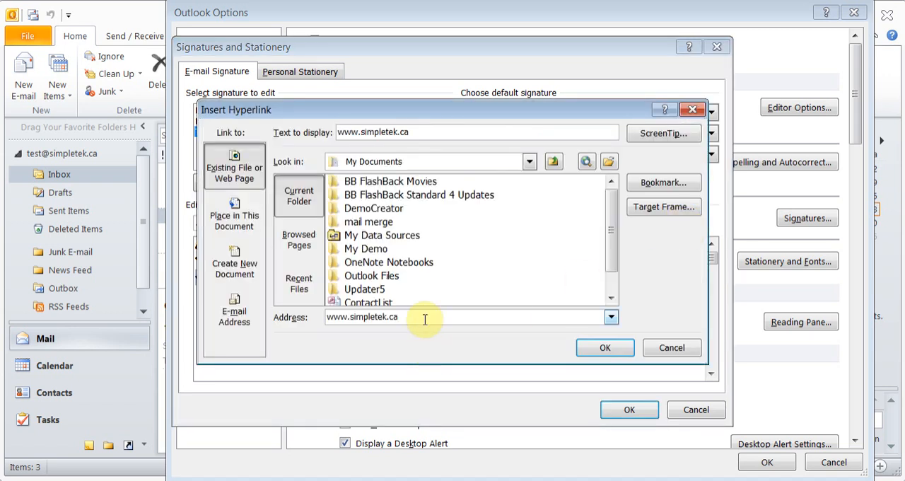
pyautogui.click(602, 348)
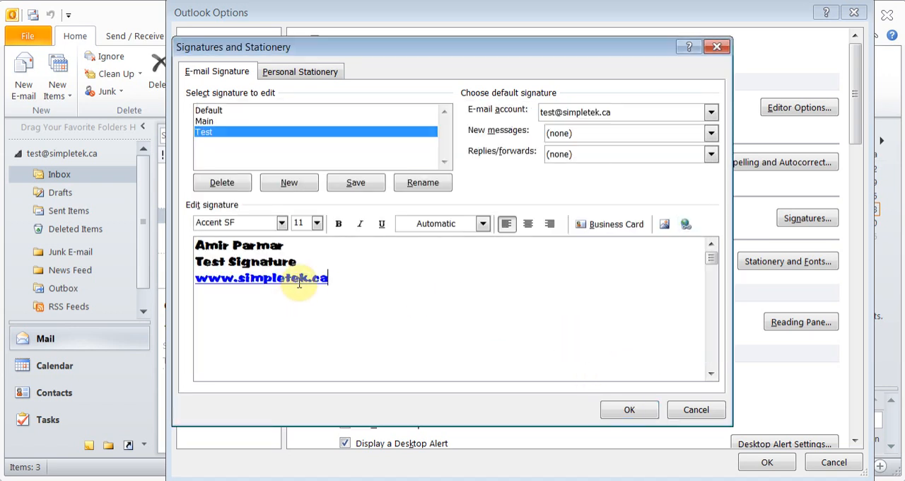
# - Insert the Koala sample picture below the signature's web address and delete it again
pyautogui.press('Return')
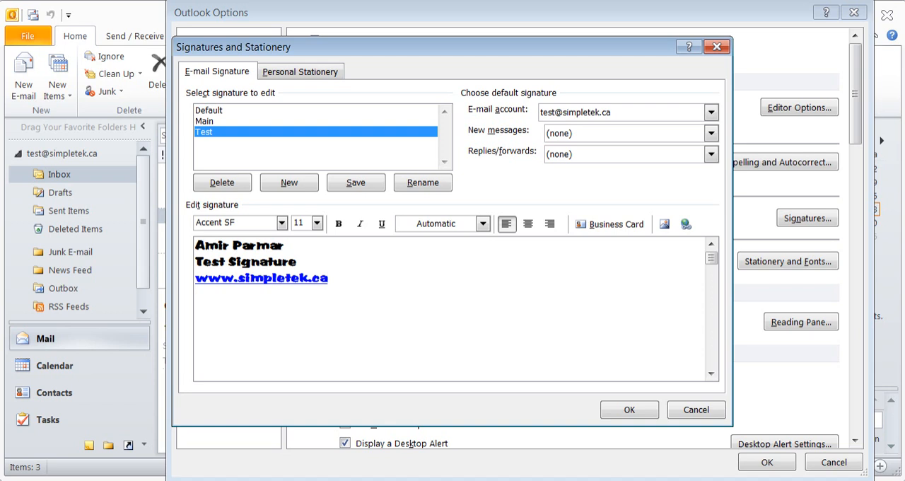
pyautogui.click(665, 225)
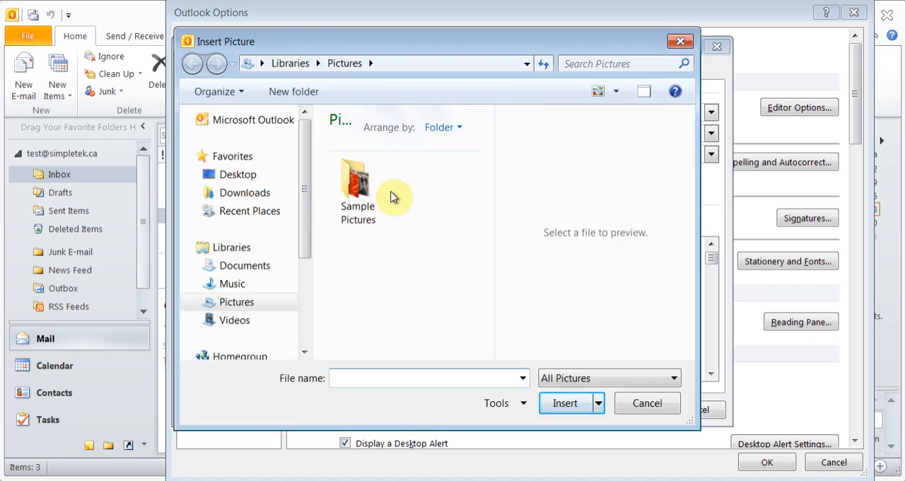
pyautogui.click(363, 185)
pyautogui.doubleClick(363, 185)
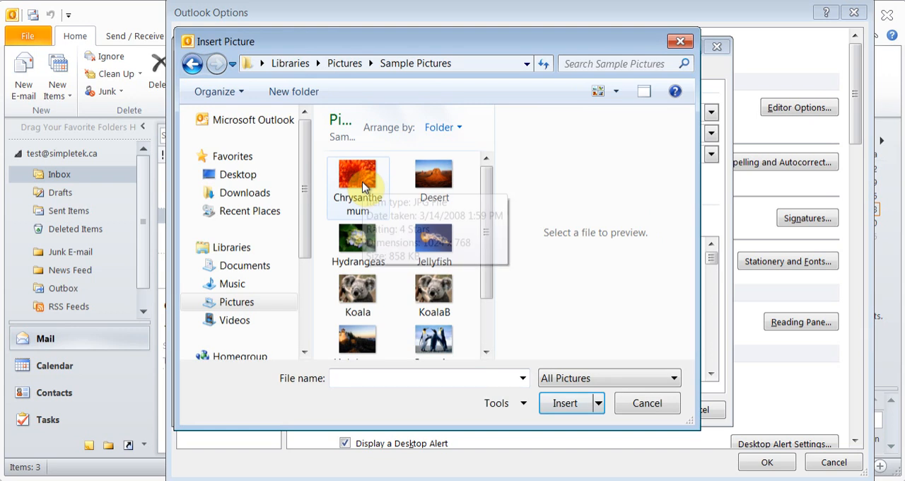
pyautogui.click(356, 298)
pyautogui.doubleClick(356, 299)
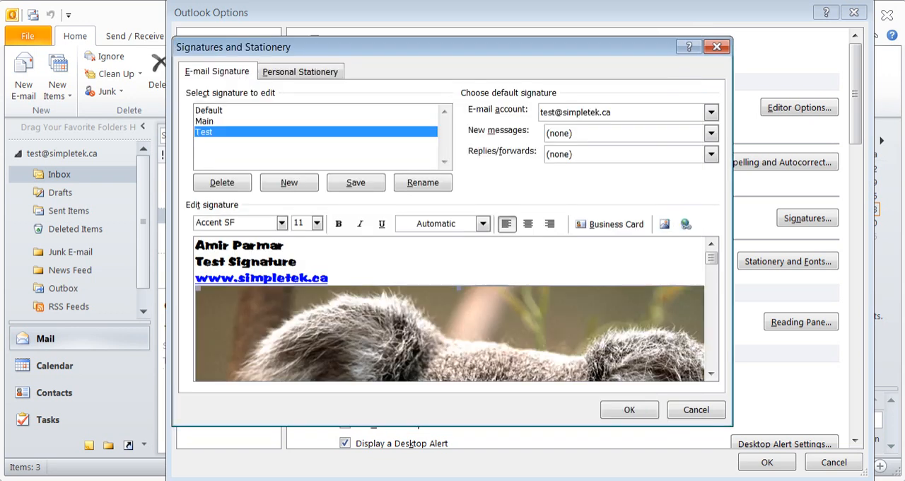
pyautogui.scroll(-1, 614, 347)
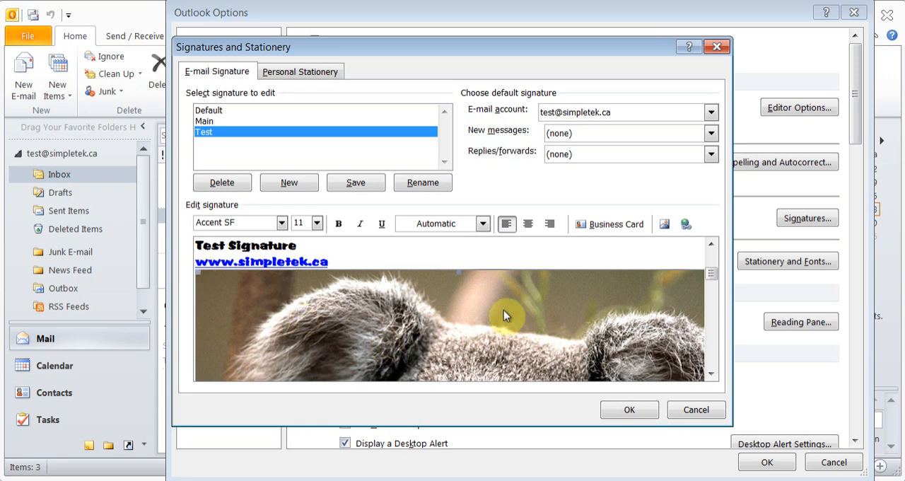
pyautogui.press('Delete')
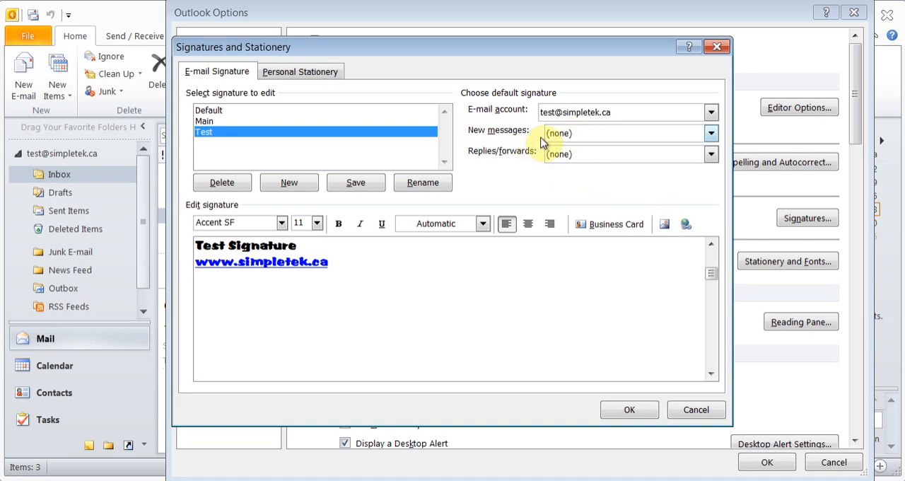
# - Set the default signatures to Test for new messages and Main for replies and forwards, and save the signature settings
pyautogui.click(709, 135)
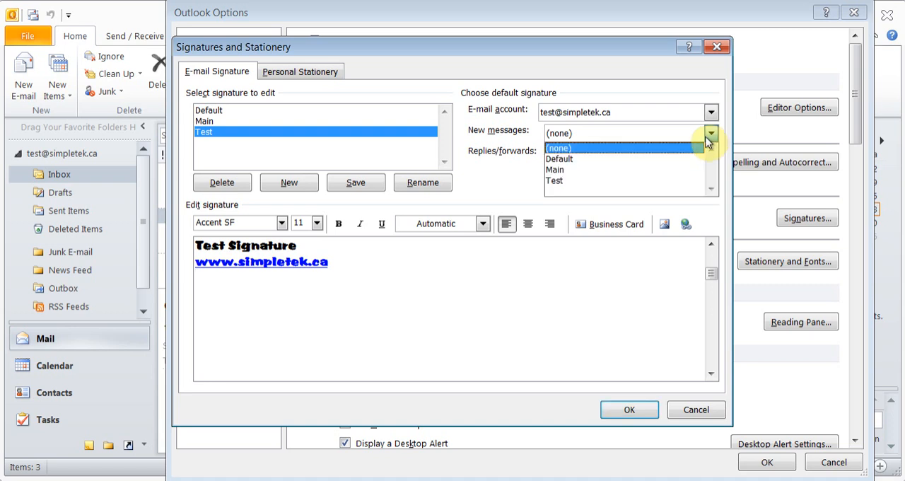
pyautogui.click(612, 184)
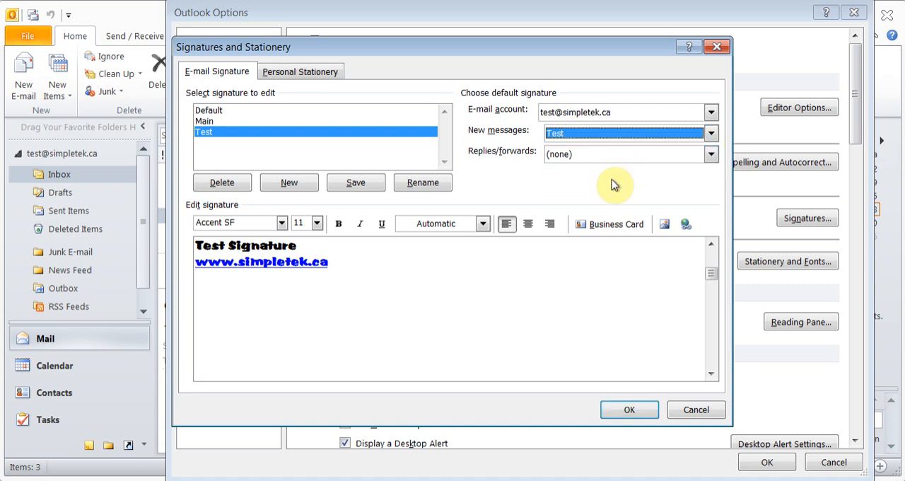
pyautogui.click(711, 154)
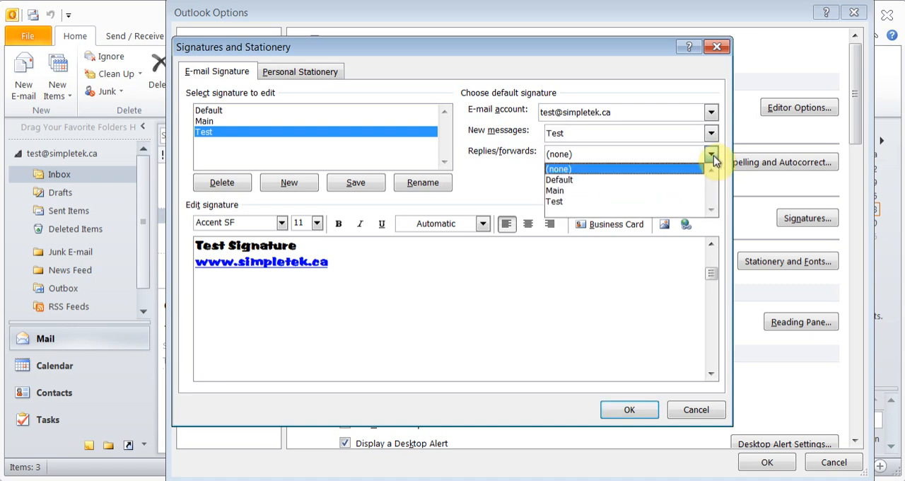
pyautogui.click(581, 190)
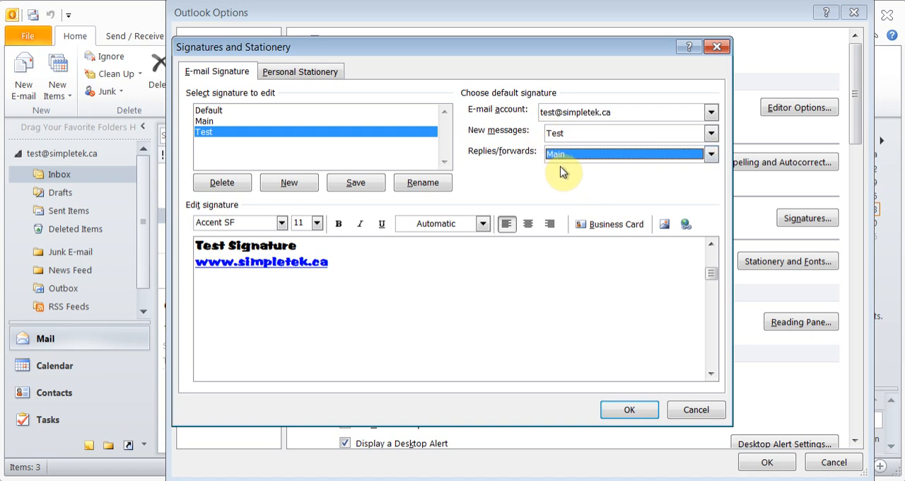
pyautogui.click(629, 409)
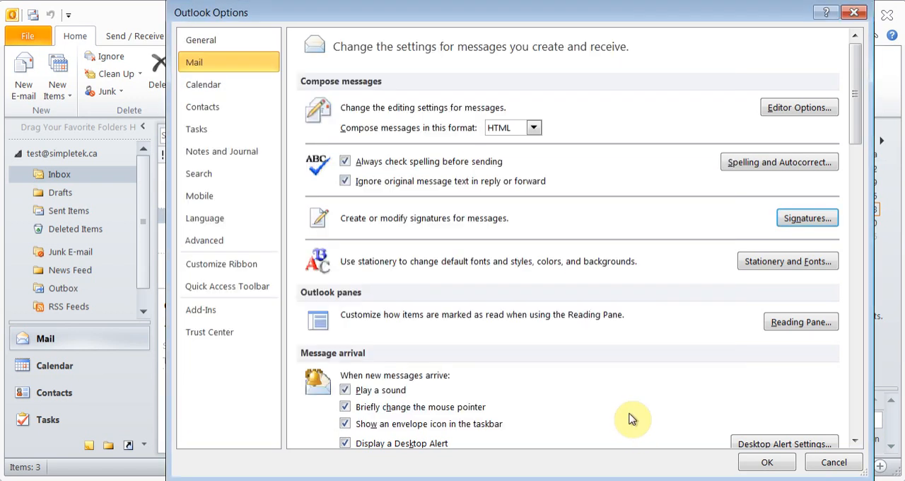
# - Preview several stationery themes, set Blends as the theme for new HTML messages, and save the mail options
pyautogui.click(758, 267)
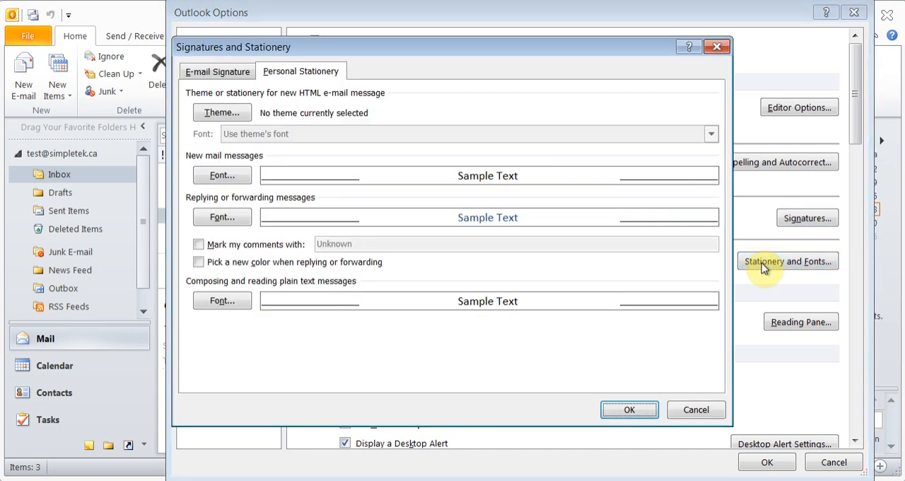
pyautogui.click(223, 114)
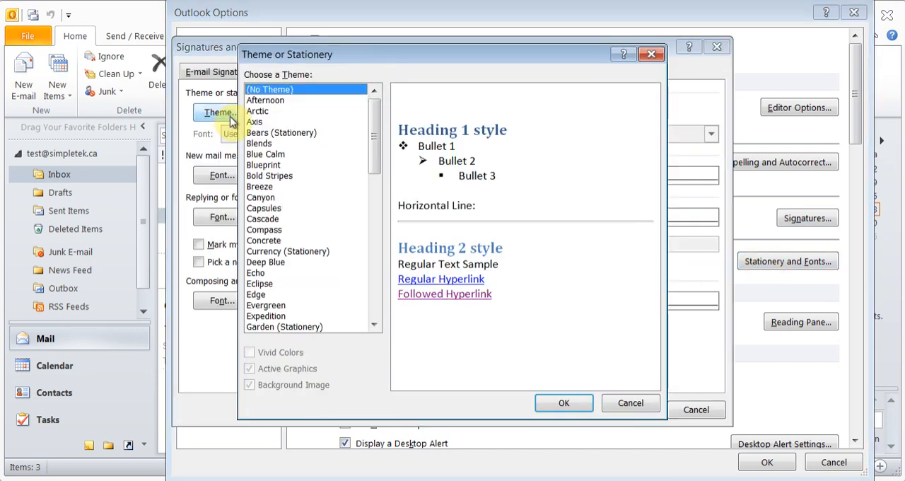
pyautogui.click(278, 101)
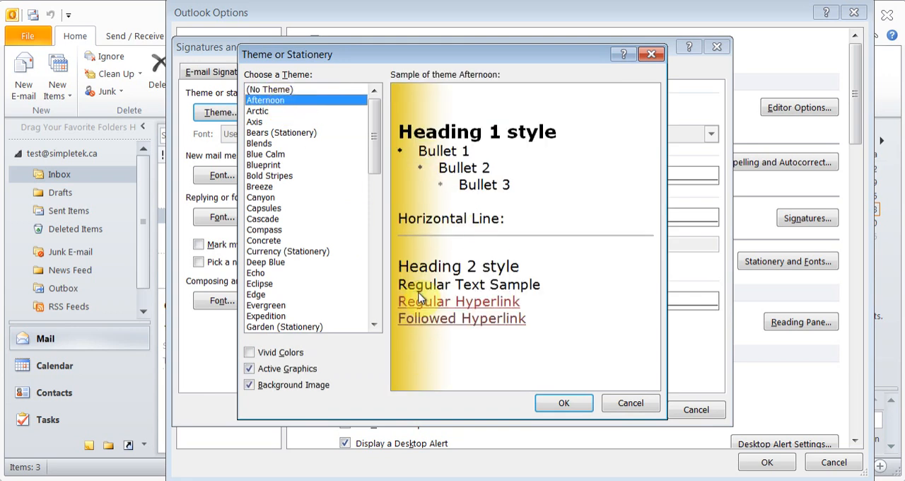
pyautogui.click(263, 114)
pyautogui.click(260, 132)
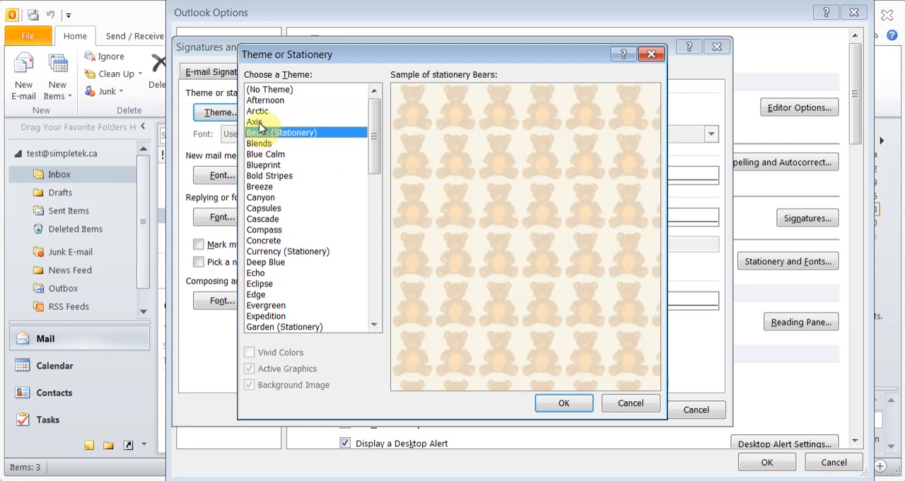
pyautogui.click(258, 122)
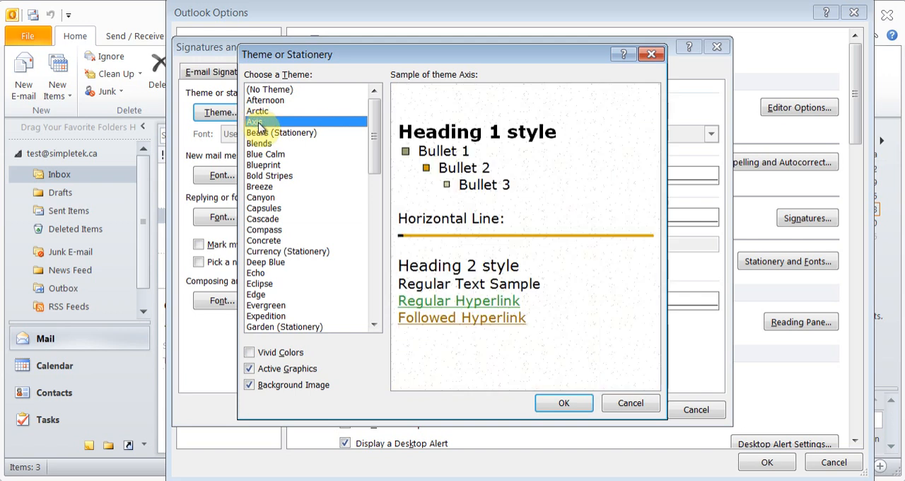
pyautogui.click(265, 144)
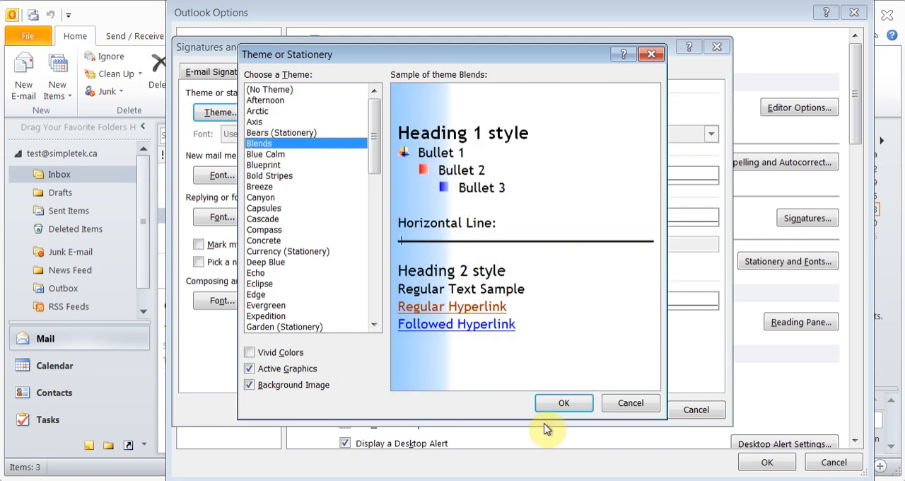
pyautogui.click(559, 404)
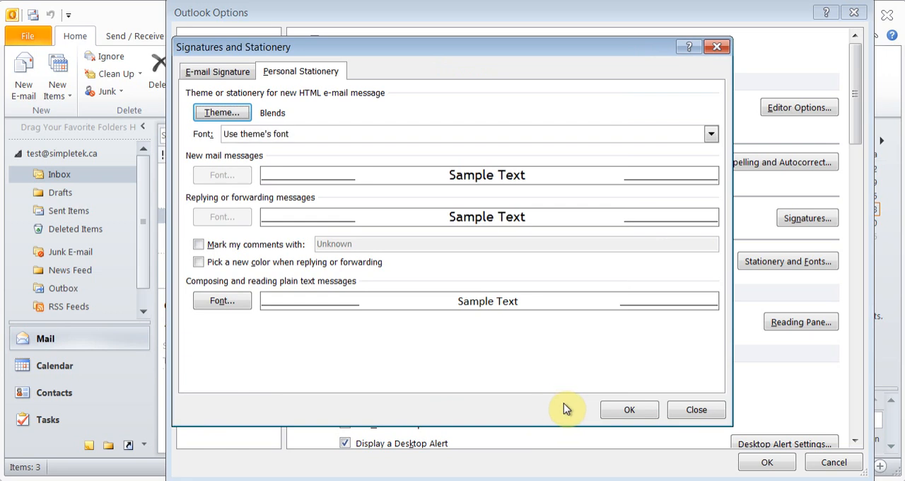
pyautogui.click(615, 414)
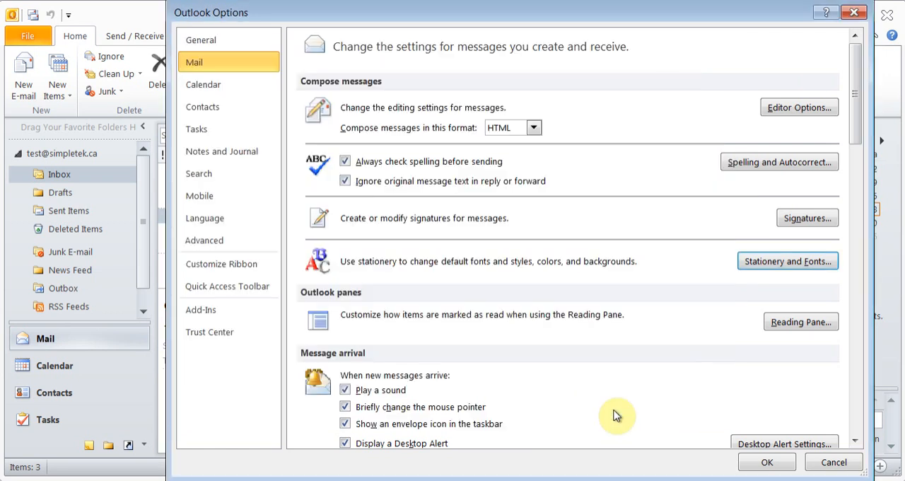
pyautogui.click(758, 461)
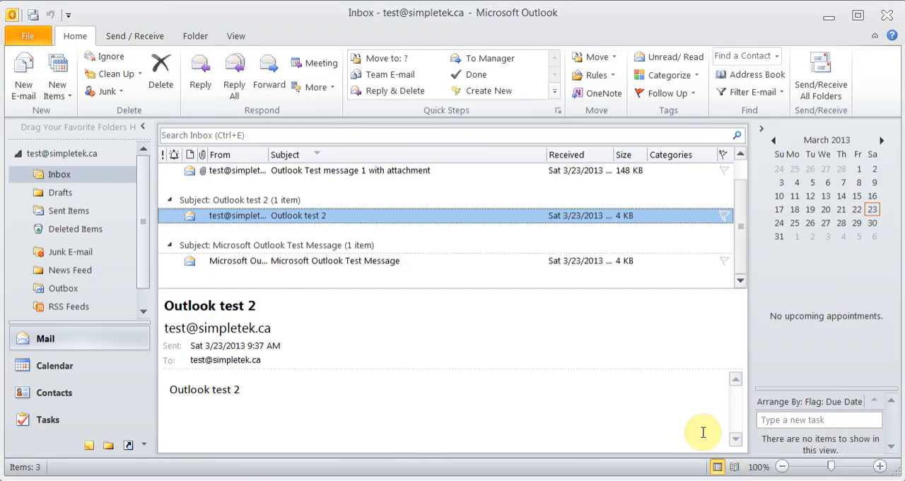
# - Open a new message, switch its signature to Main, Default and back to Test, and close it saved as a draft
pyautogui.click(29, 84)
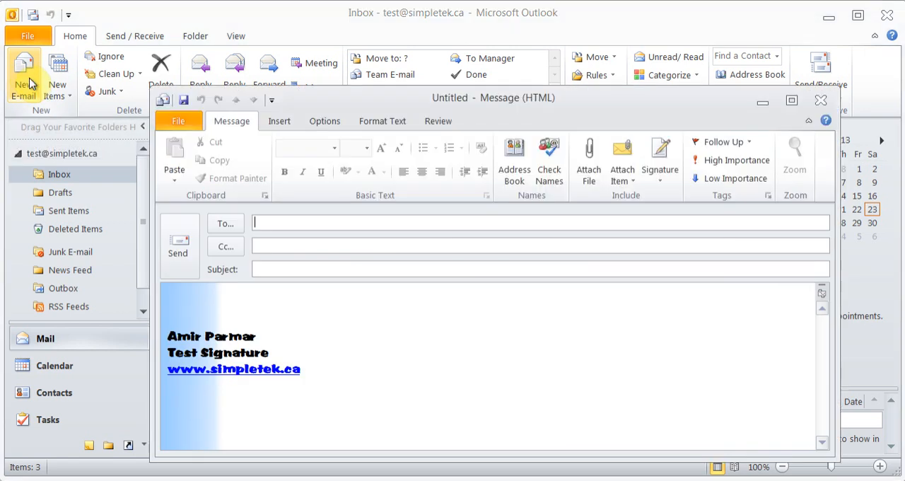
pyautogui.moveTo(482, 99); pyautogui.dragTo(423, 39)
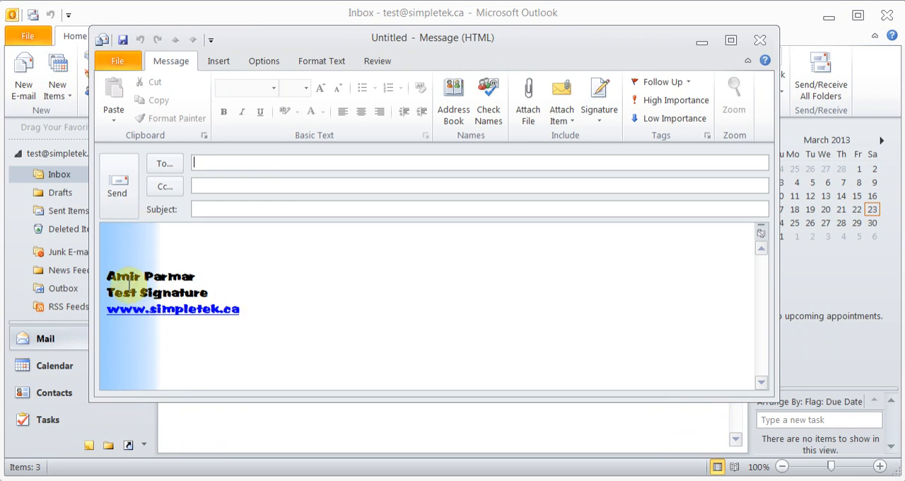
pyautogui.click(600, 120)
pyautogui.click(615, 159)
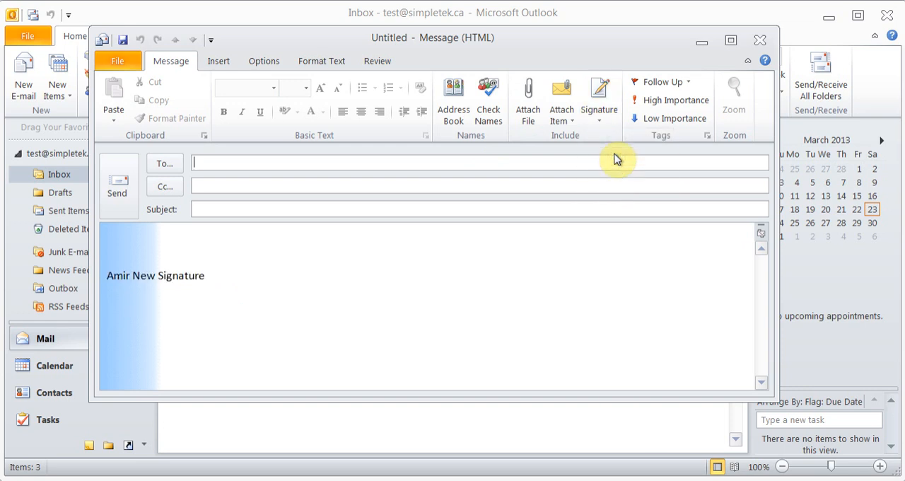
pyautogui.click(601, 118)
pyautogui.click(609, 139)
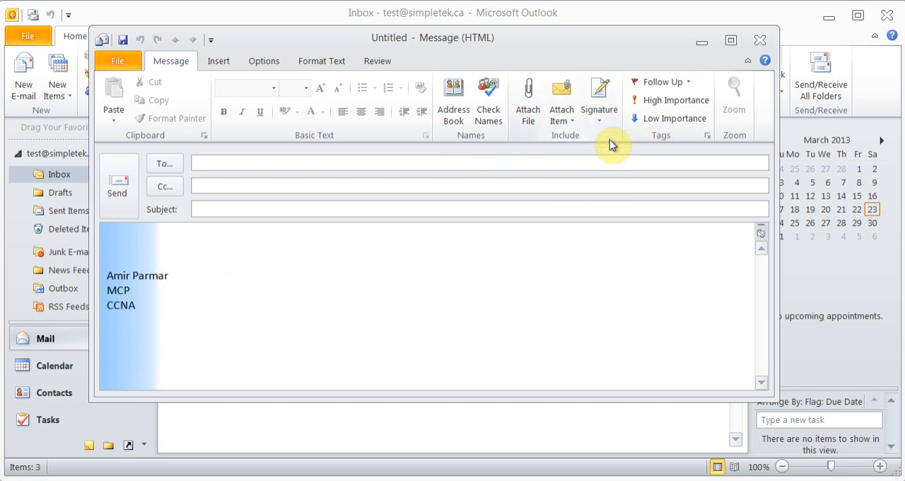
pyautogui.click(601, 121)
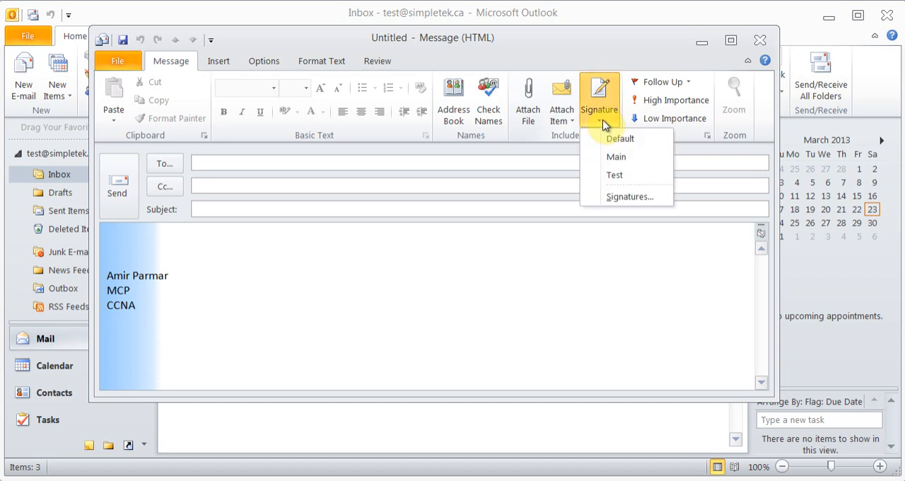
pyautogui.click(615, 179)
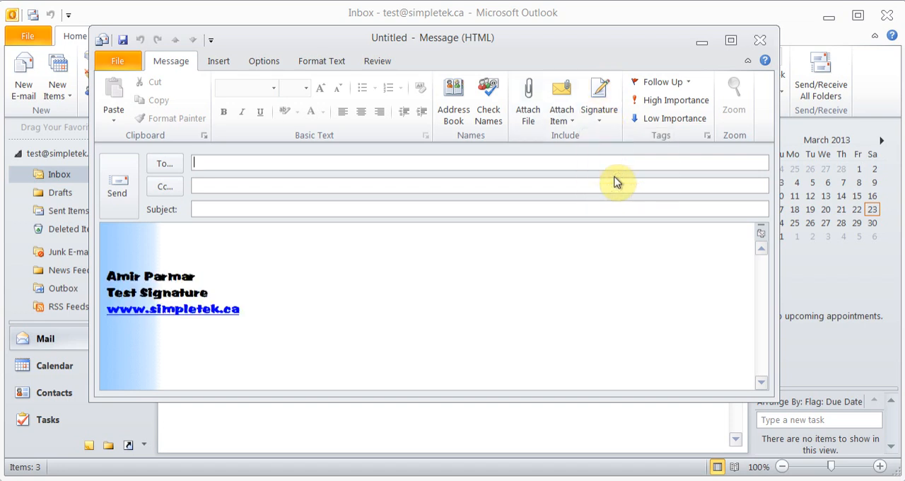
pyautogui.click(760, 40)
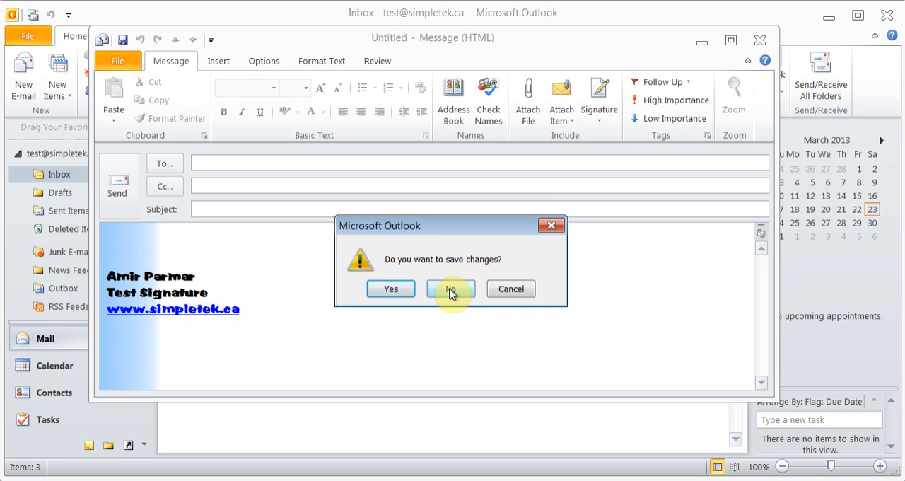
pyautogui.click(391, 289)
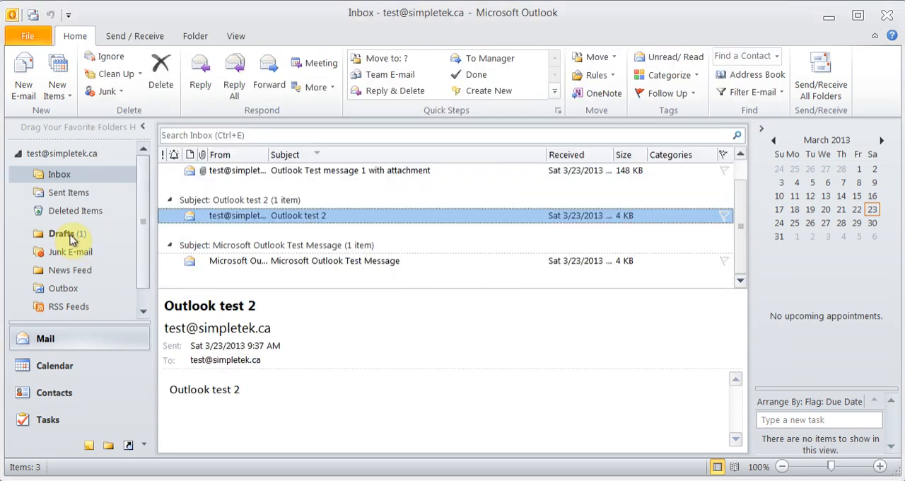
# - Reopen the mail options and review the Reading Pane settings without changing them
pyautogui.click(46, 39)
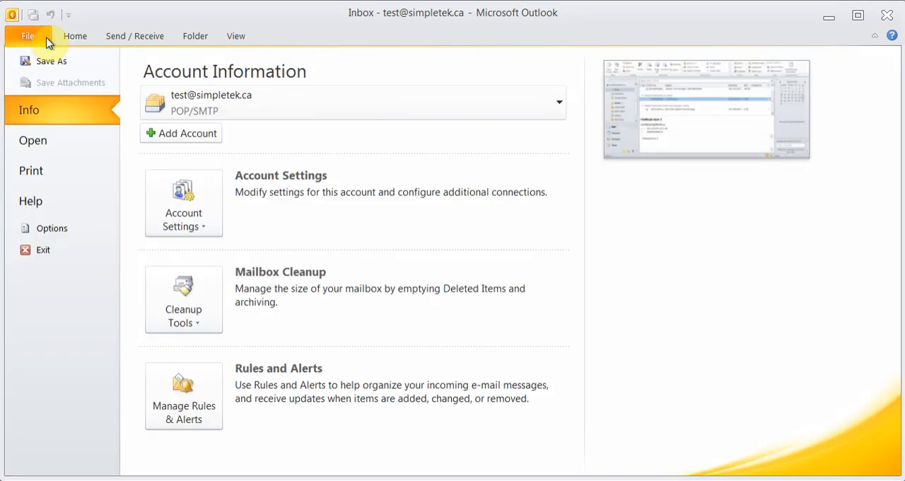
pyautogui.click(62, 228)
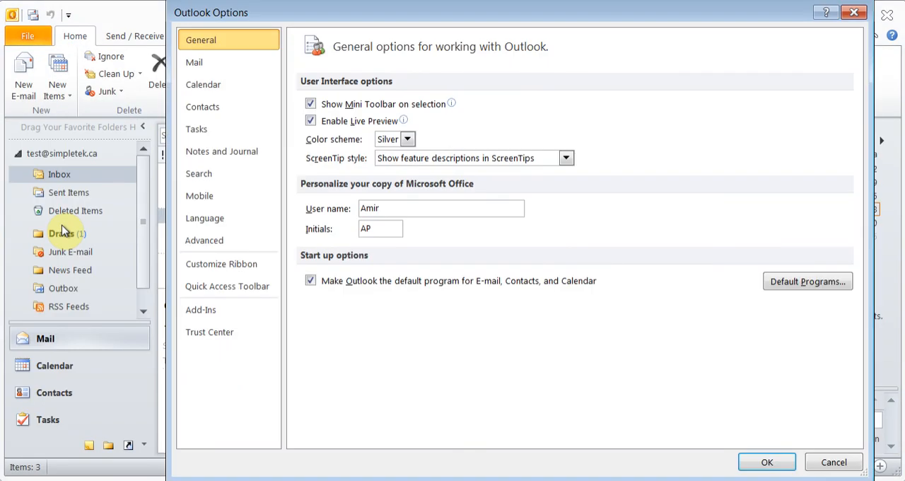
pyautogui.click(220, 63)
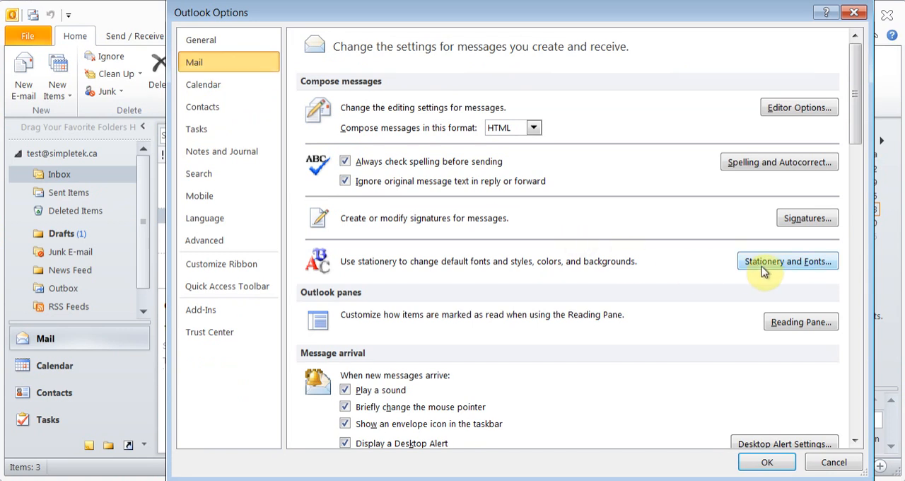
pyautogui.click(791, 325)
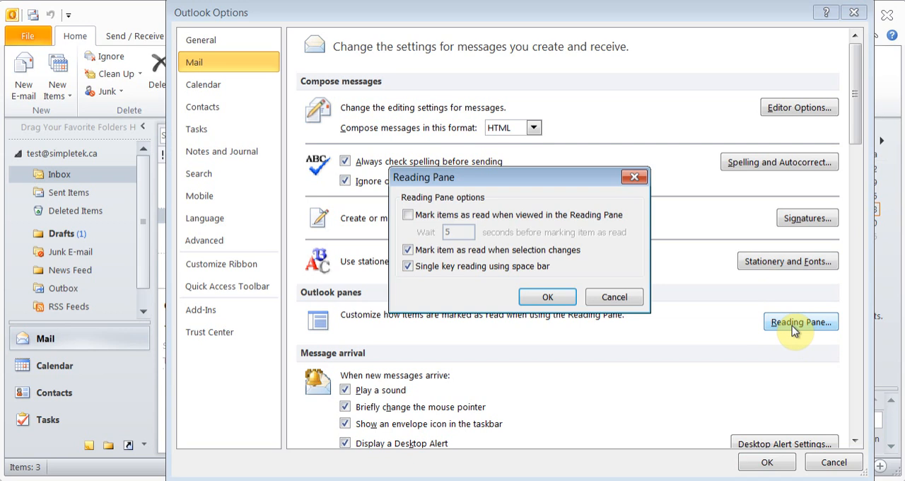
pyautogui.click(615, 300)
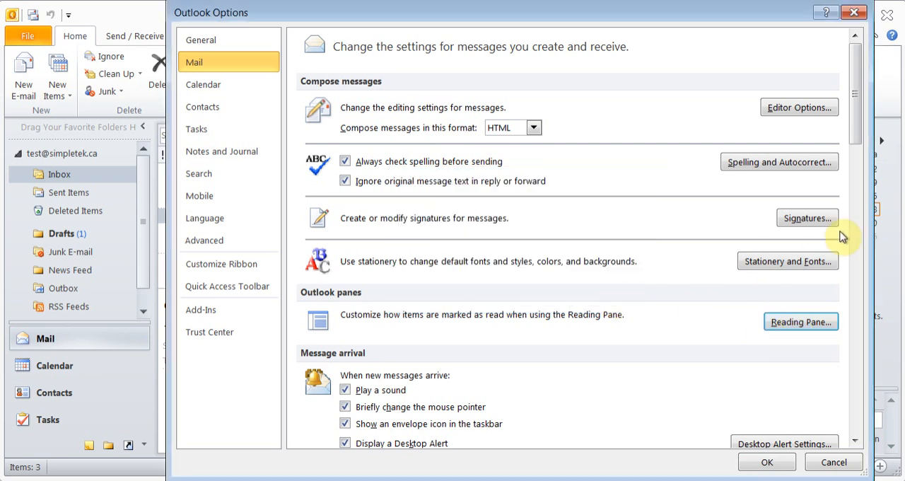
# - Preview the Desktop Alert, try it at 74% transparency, then return it to 20% and cancel the alert settings
pyautogui.moveTo(856, 117); pyautogui.dragTo(856, 175)
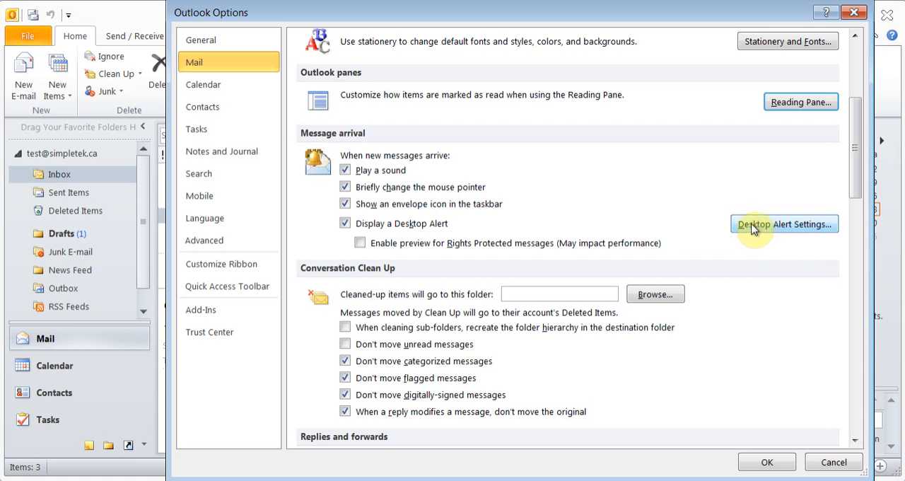
pyautogui.click(765, 228)
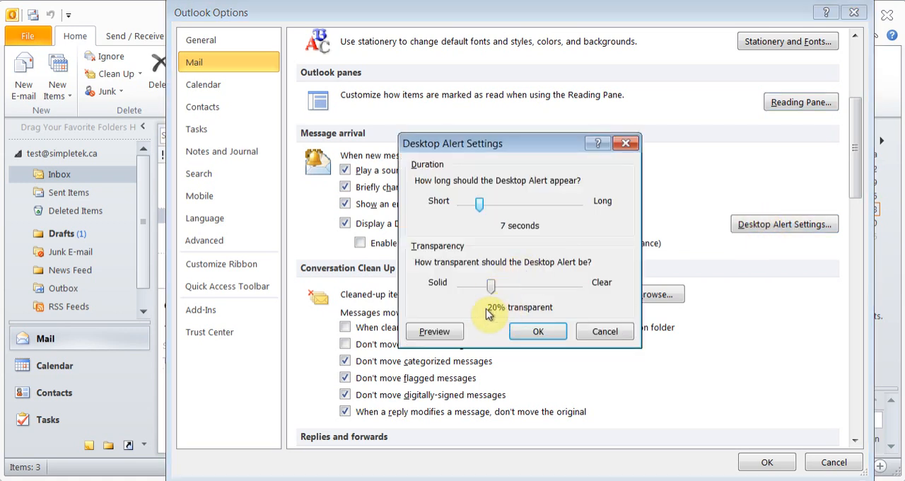
pyautogui.click(428, 336)
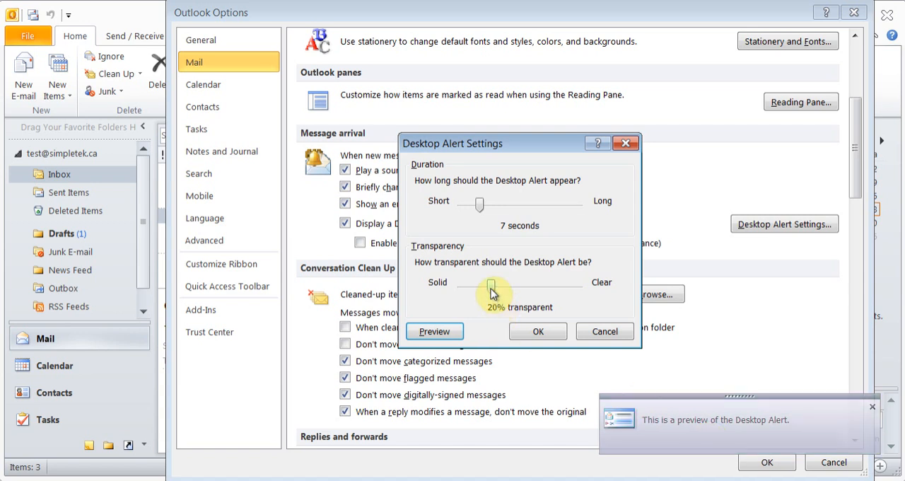
pyautogui.moveTo(492, 292); pyautogui.dragTo(572, 293)
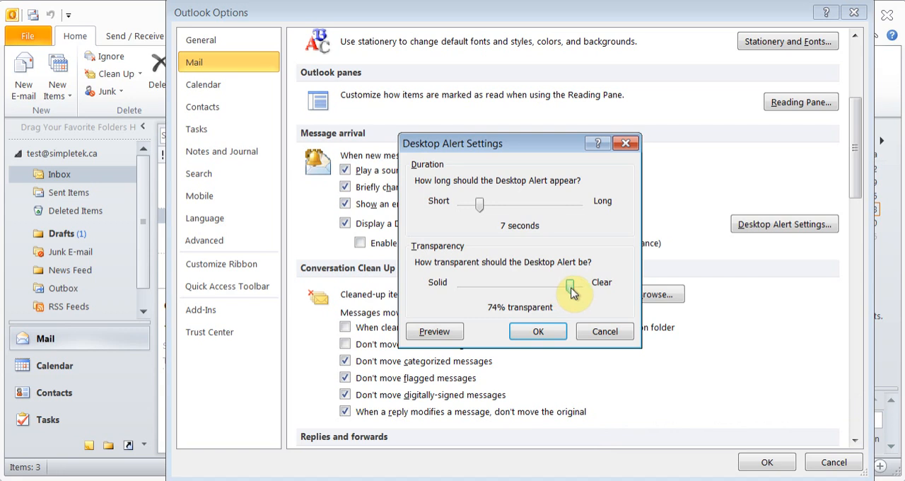
pyautogui.click(439, 331)
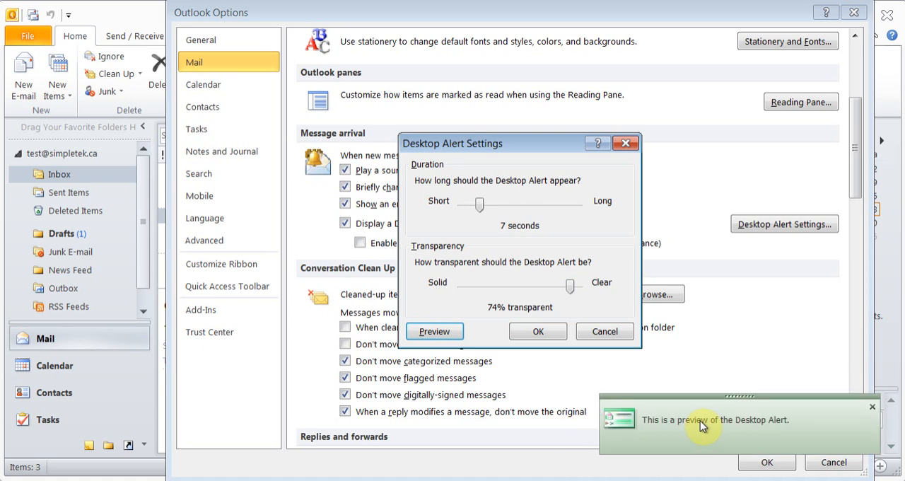
pyautogui.moveTo(570, 286); pyautogui.dragTo(495, 285)
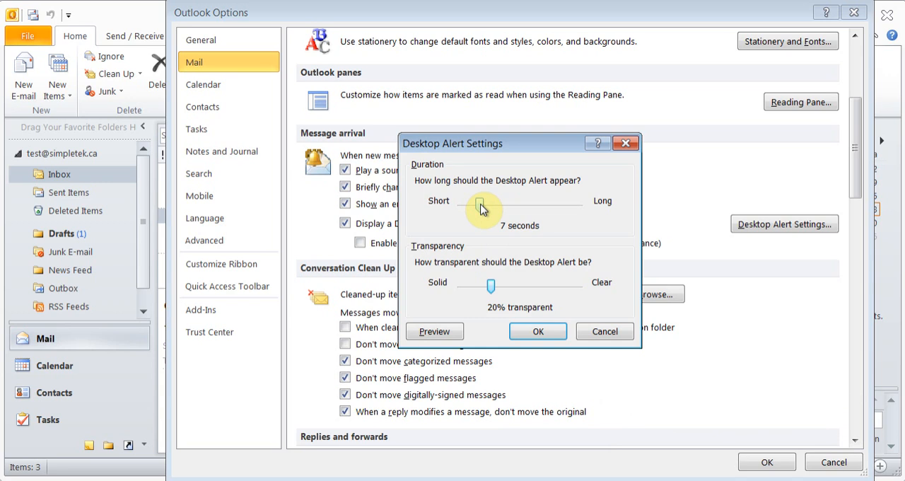
pyautogui.click(606, 332)
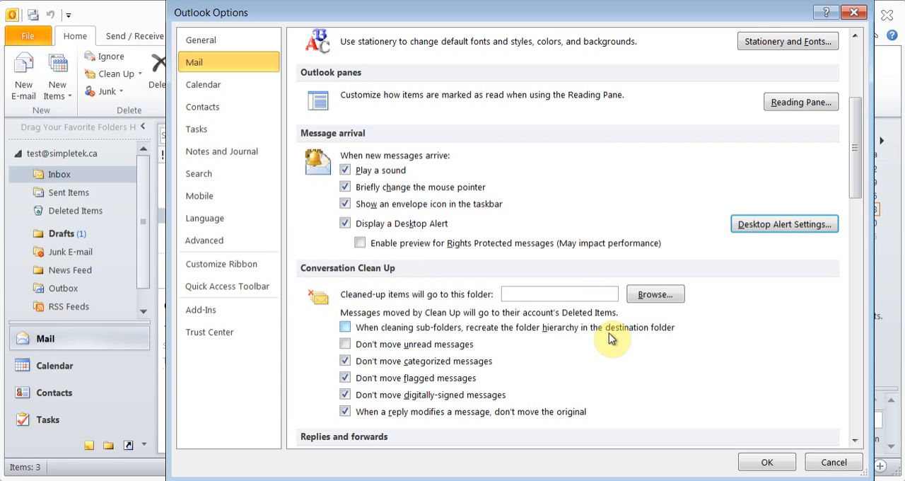
# - Review the mail options for replying to and forwarding messages, saving messages, and tracking delivery and read receipts
pyautogui.moveTo(856, 176); pyautogui.dragTo(857, 240)
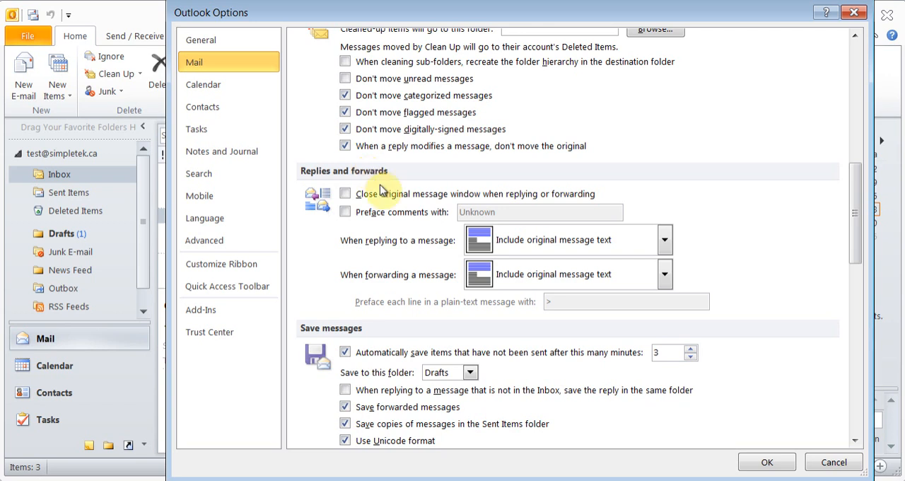
pyautogui.click(665, 243)
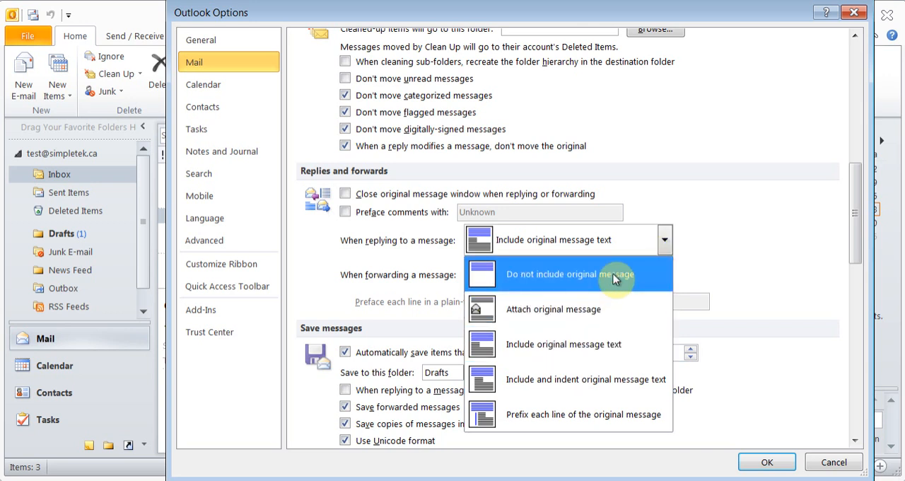
pyautogui.click(726, 236)
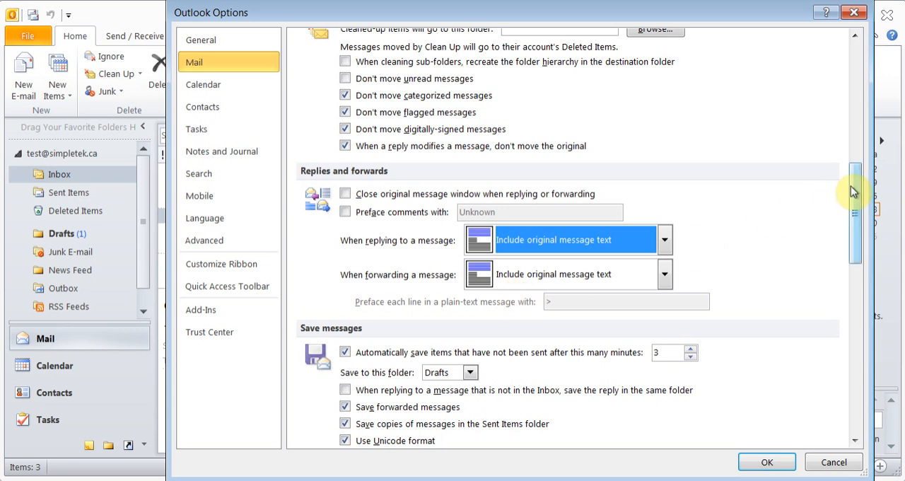
pyautogui.moveTo(856, 193); pyautogui.dragTo(852, 334)
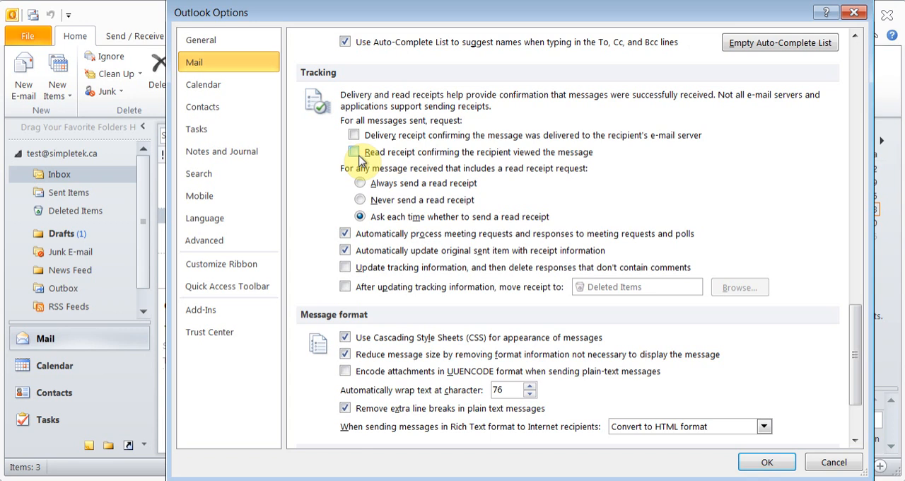
pyautogui.scroll(1, 360, 160)
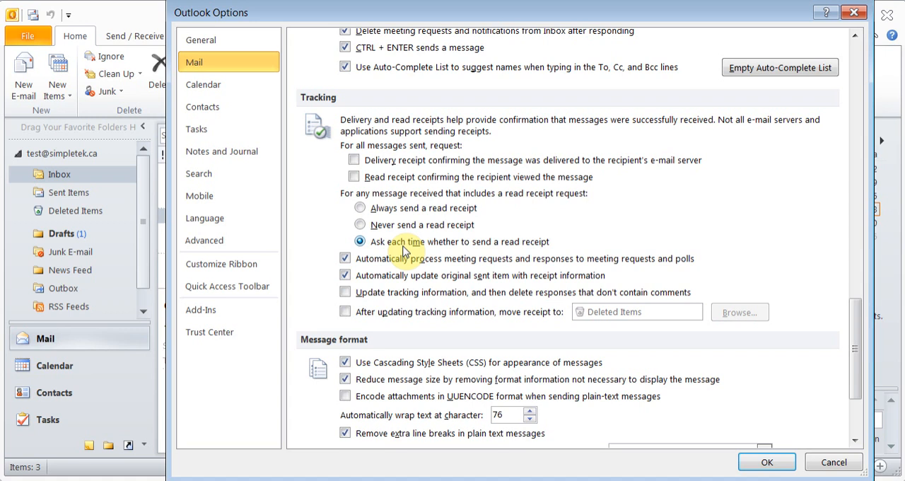
# - In the calendar options, add Canada to the selected United States holidays and import both sets into the calendar
pyautogui.click(218, 95)
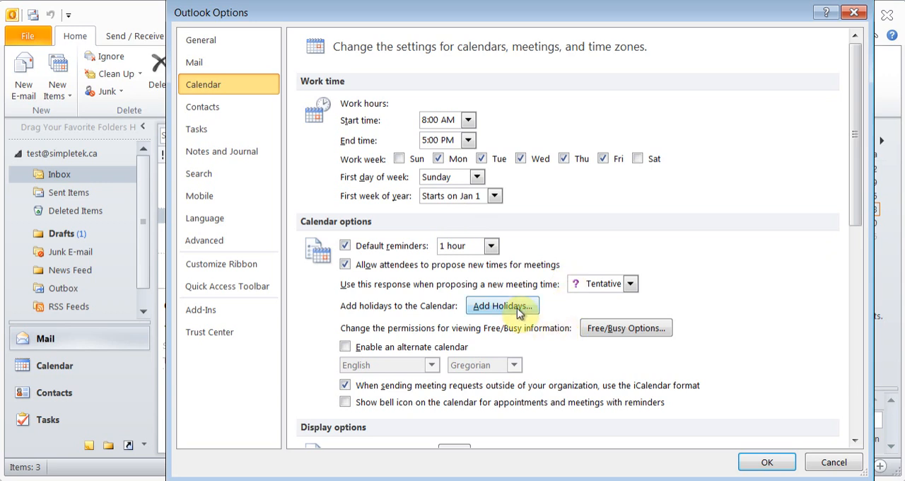
pyautogui.click(491, 311)
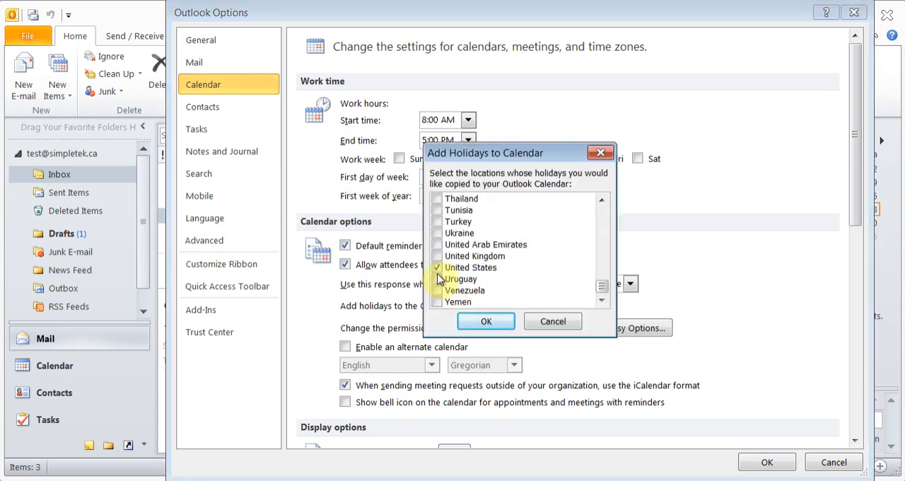
pyautogui.moveTo(606, 291); pyautogui.dragTo(601, 222)
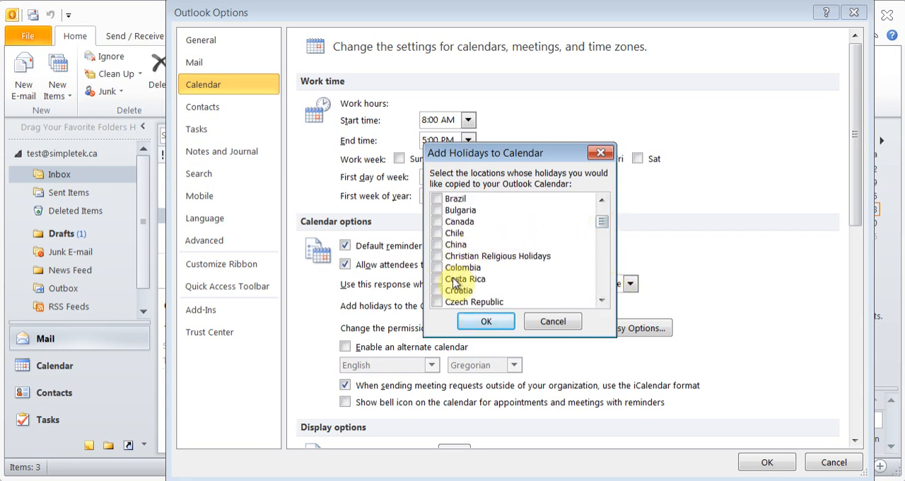
pyautogui.click(438, 222)
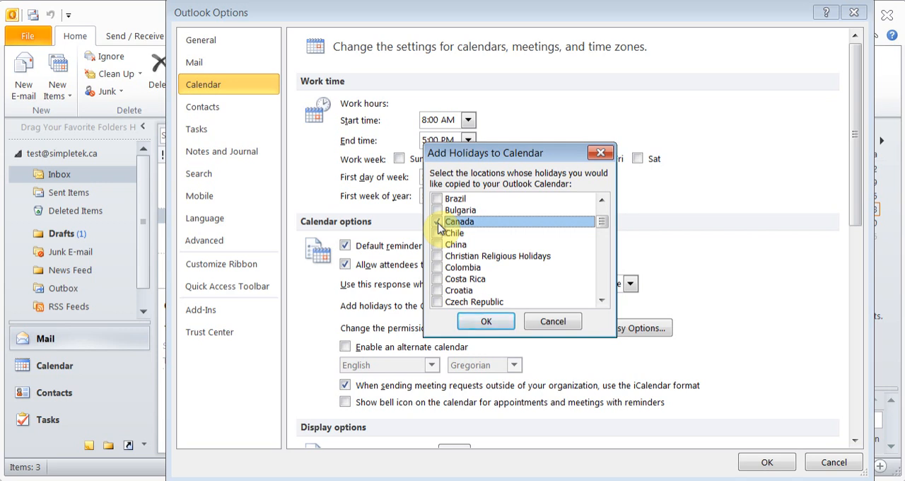
pyautogui.click(495, 321)
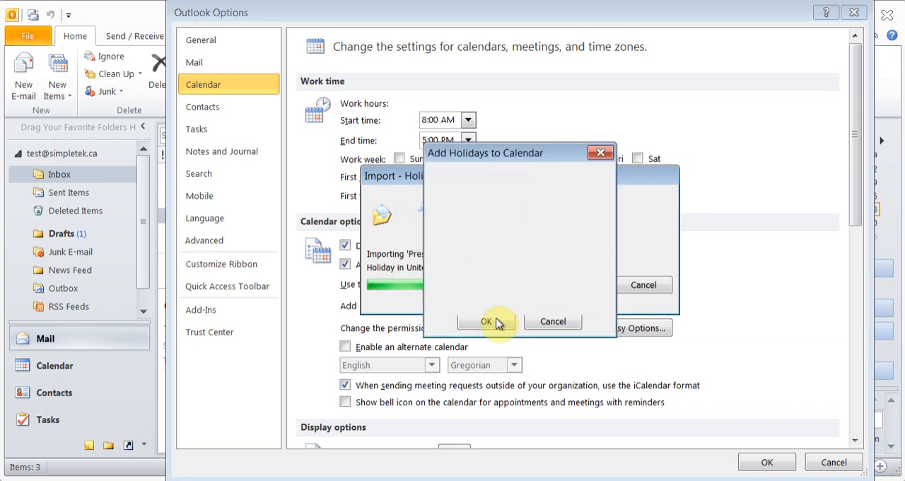
pyautogui.click(458, 287)
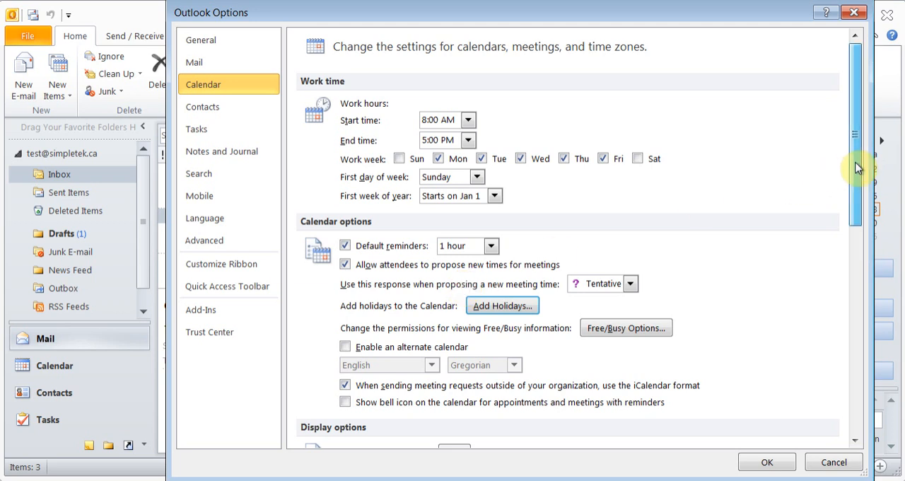
# - Review the calendar display and time zone options and the contact options, keeping First Last as the default File As order
pyautogui.moveTo(854, 168); pyautogui.dragTo(849, 283)
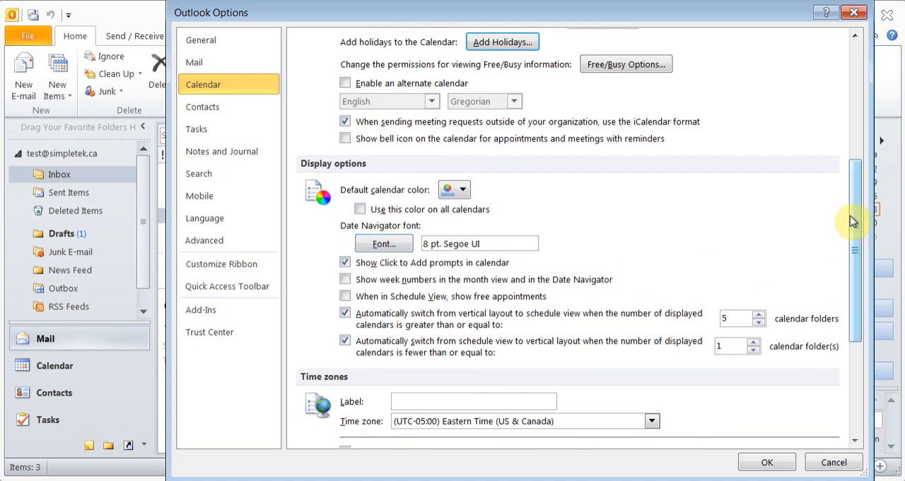
pyautogui.moveTo(854, 219); pyautogui.dragTo(856, 268)
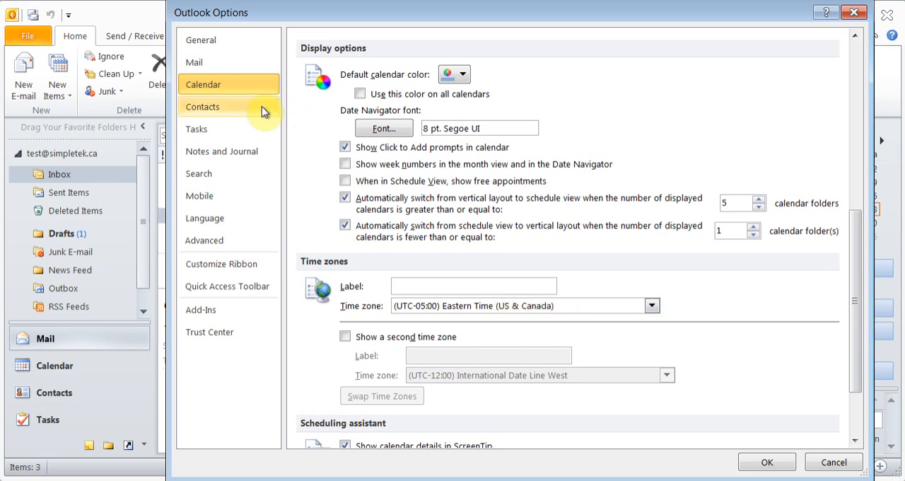
pyautogui.click(237, 113)
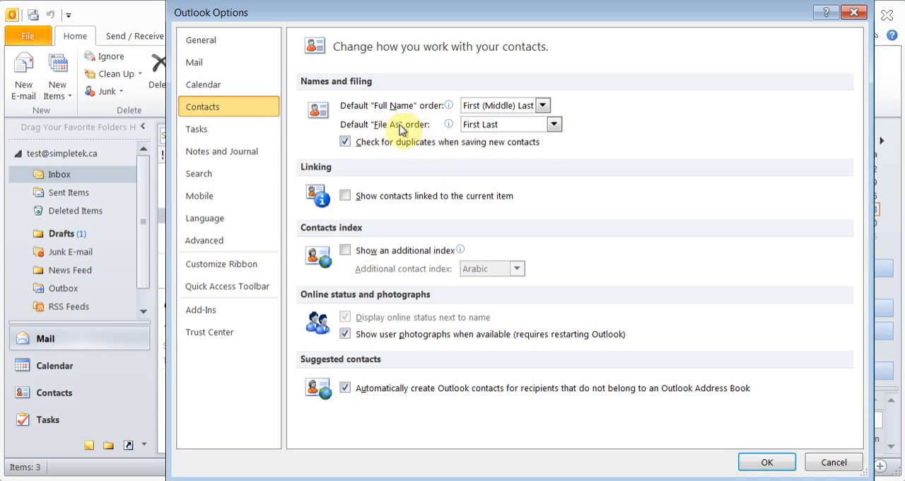
pyautogui.click(555, 125)
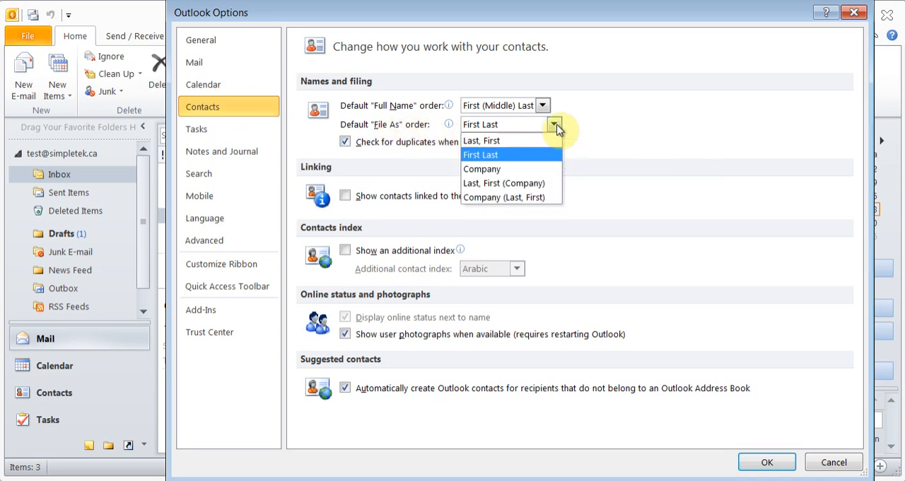
pyautogui.click(519, 154)
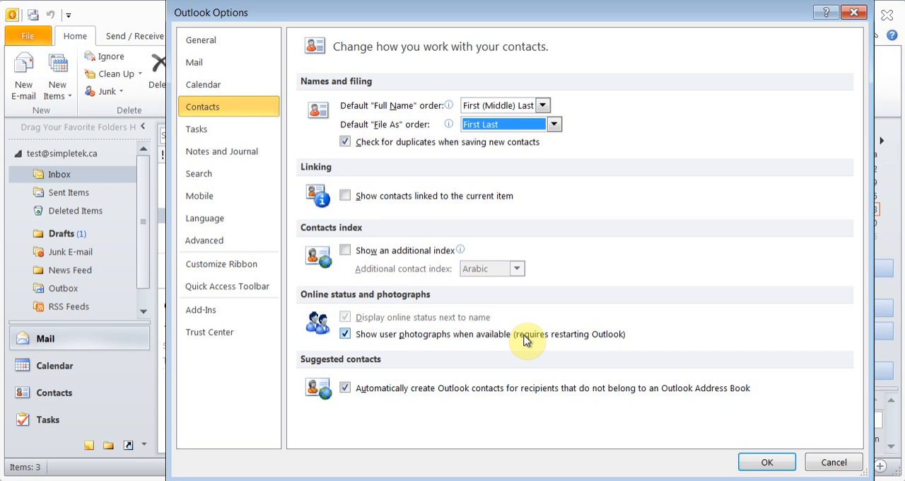
# - Create a custom ribbon tab after Home (Mail) and name it MyTab
pyautogui.click(242, 273)
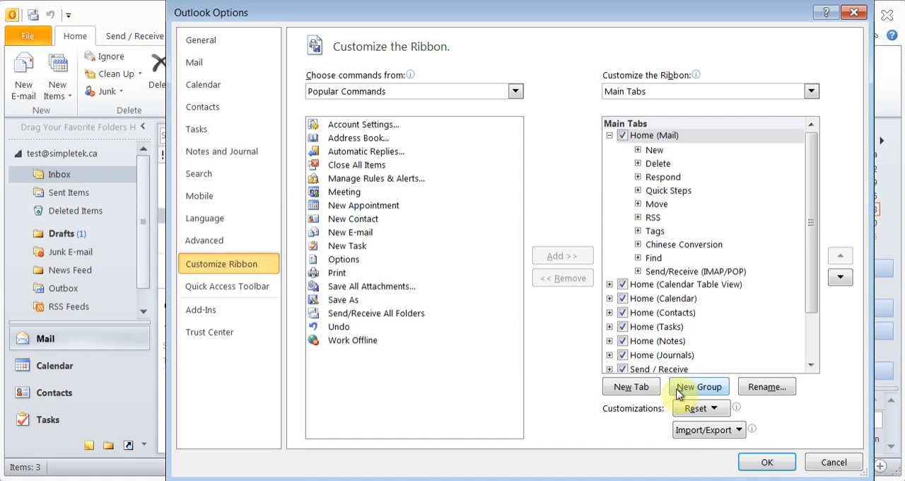
pyautogui.click(638, 391)
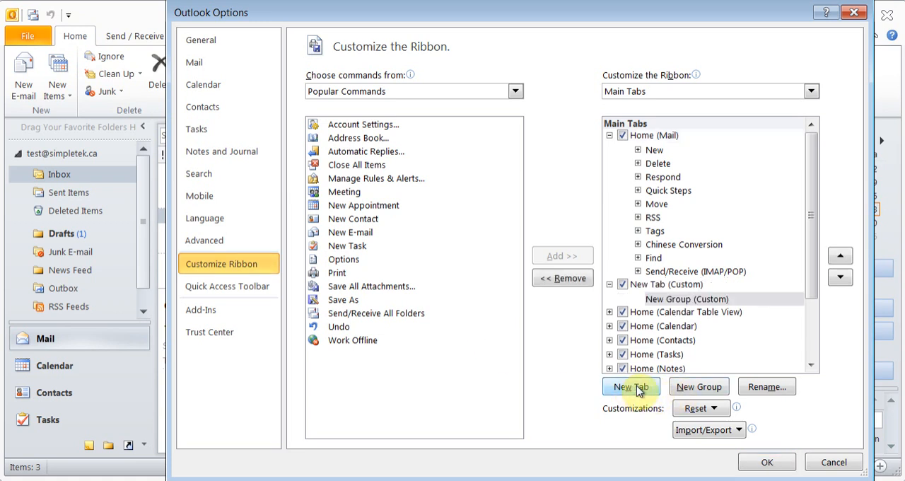
pyautogui.click(645, 285)
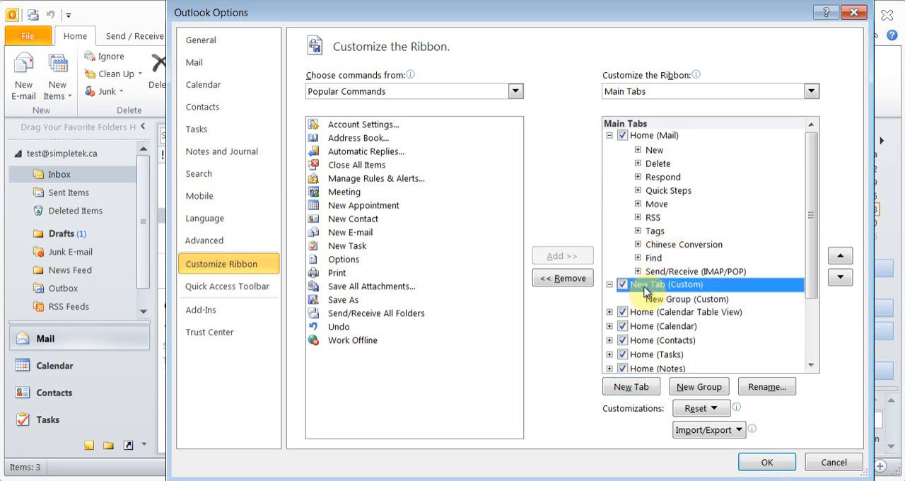
pyautogui.click(767, 388)
pyautogui.write('MyTab')
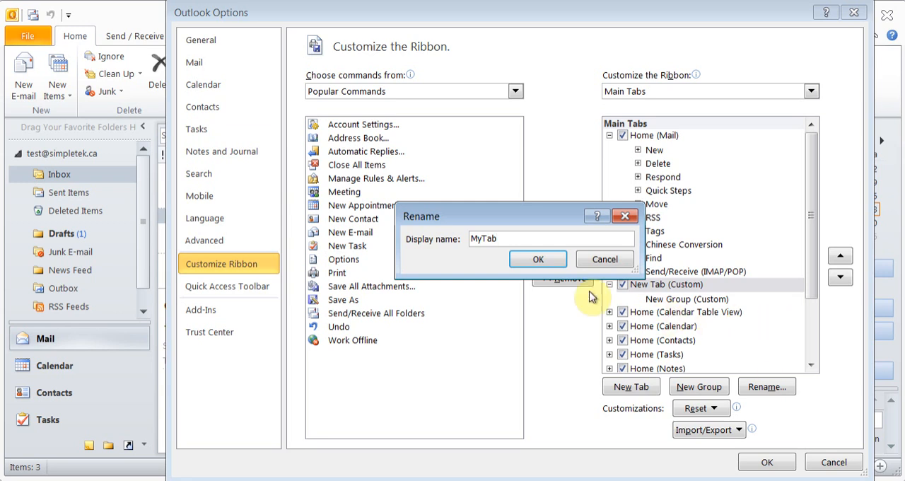
pyautogui.click(530, 260)
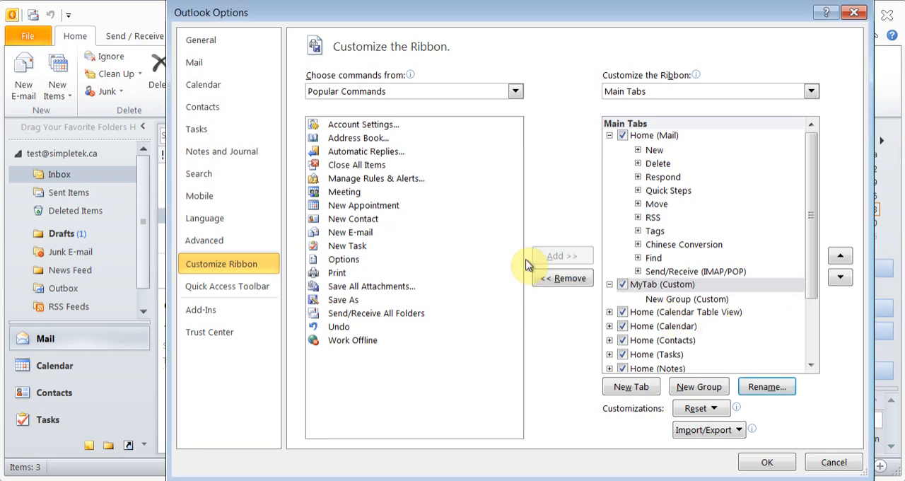
# - Rename the new group inside MyTab to MyGroup1
pyautogui.click(675, 300)
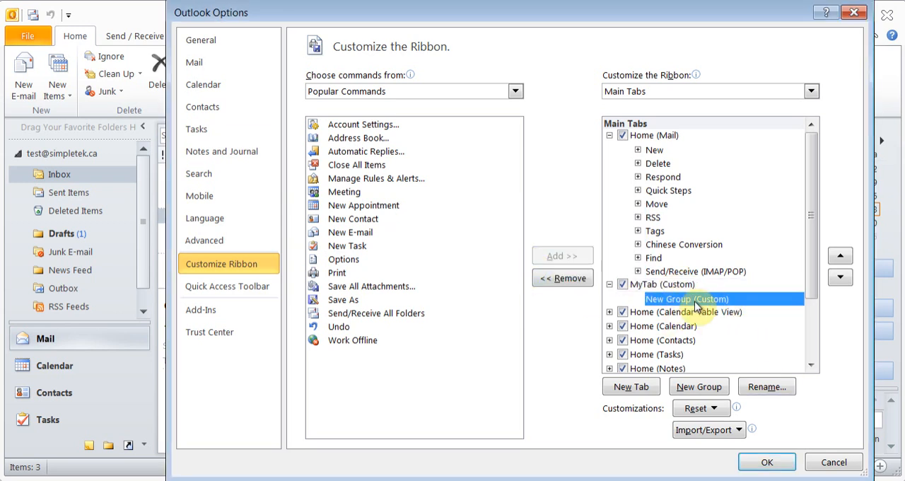
pyautogui.click(766, 386)
pyautogui.write('MyGroup')
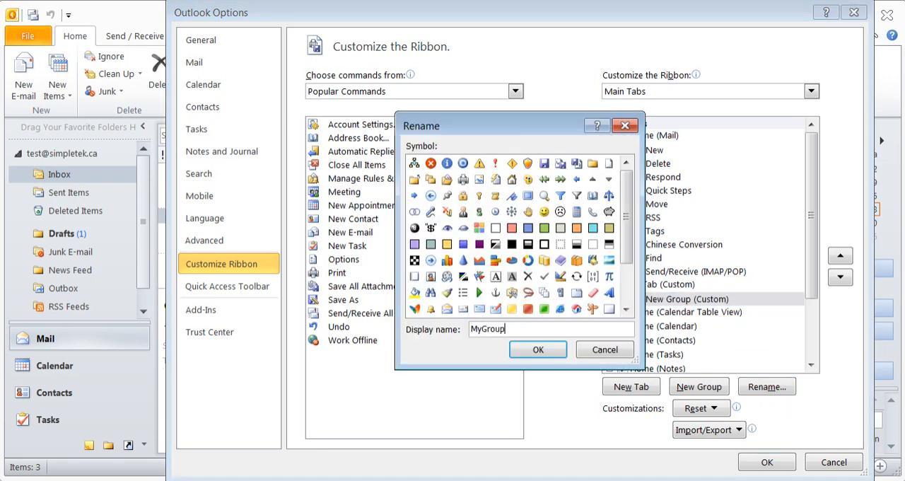
pyautogui.write('1')
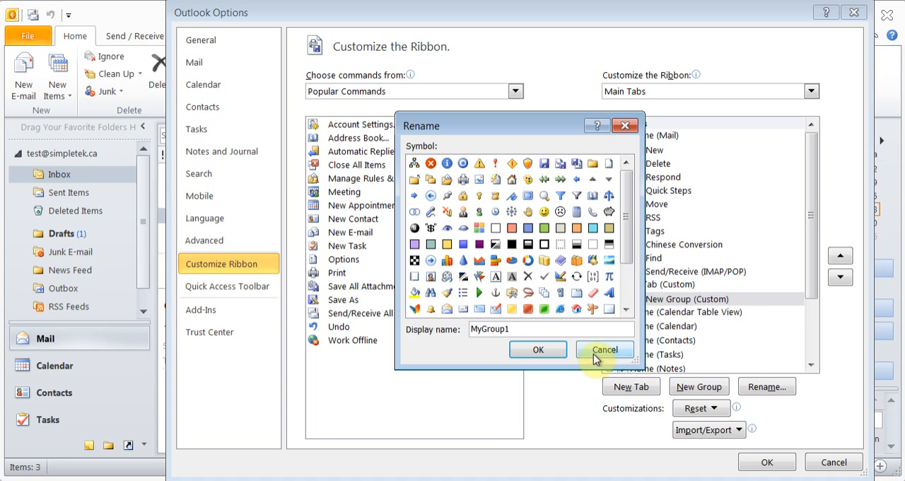
pyautogui.click(535, 348)
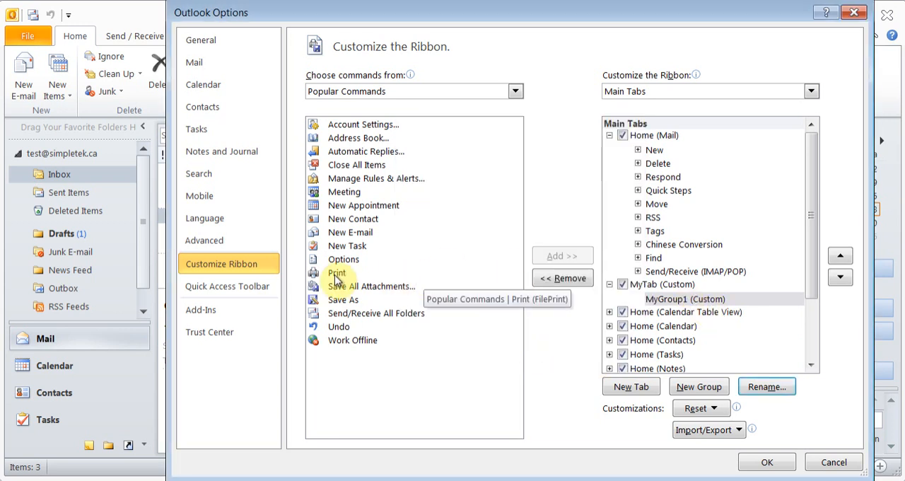
# - Add the Print, New E-mail, New Contact and New Appointment commands to MyGroup1, each placed above the previous one
pyautogui.moveTo(333, 273); pyautogui.dragTo(678, 305)
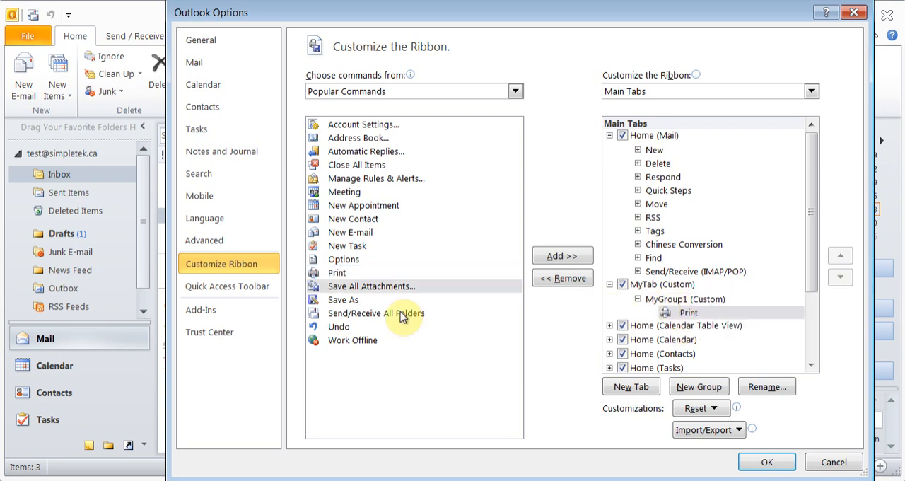
pyautogui.click(356, 235)
pyautogui.moveTo(355, 236); pyautogui.dragTo(643, 307)
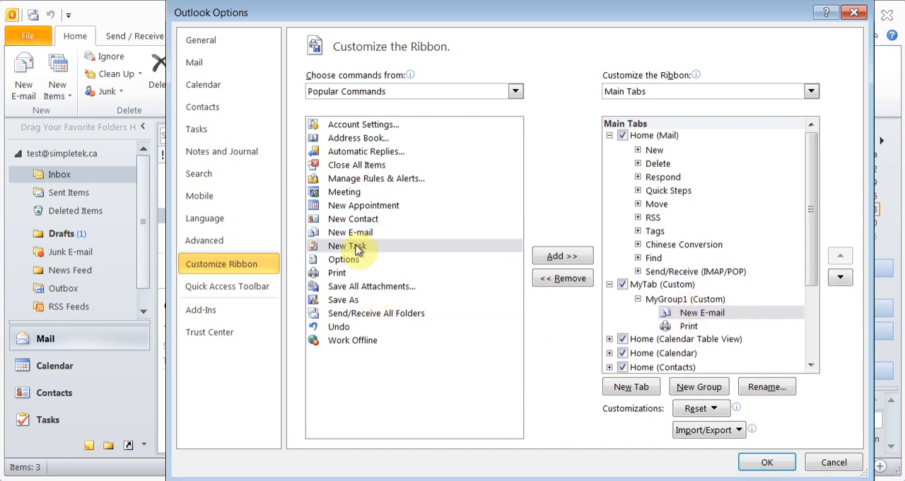
pyautogui.moveTo(357, 221); pyautogui.dragTo(675, 310)
pyautogui.moveTo(346, 207); pyautogui.dragTo(675, 313)
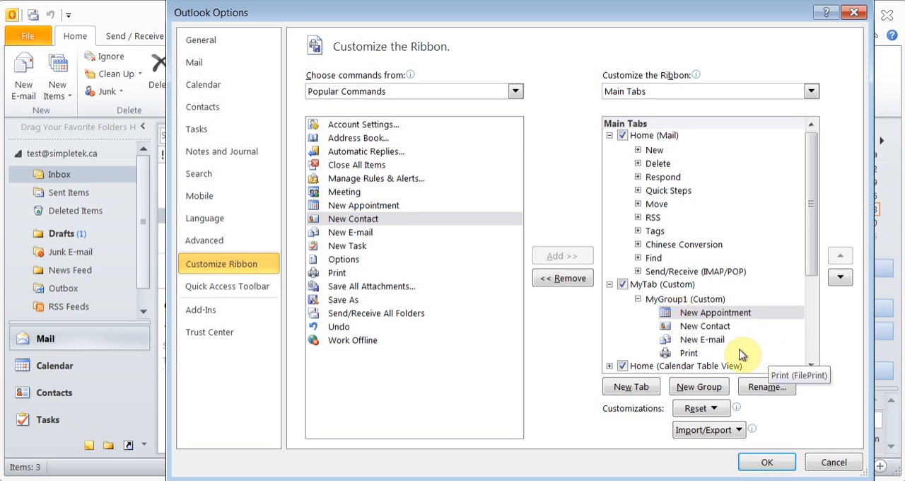
# - Change the symbol of the New Contact command in MyGroup1 to the person in a dark suit, keeping its name
pyautogui.click(704, 327)
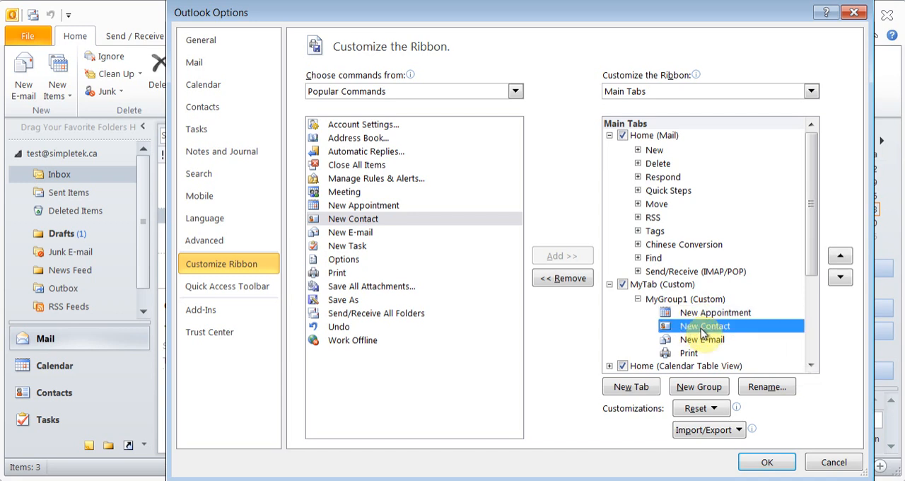
pyautogui.click(767, 387)
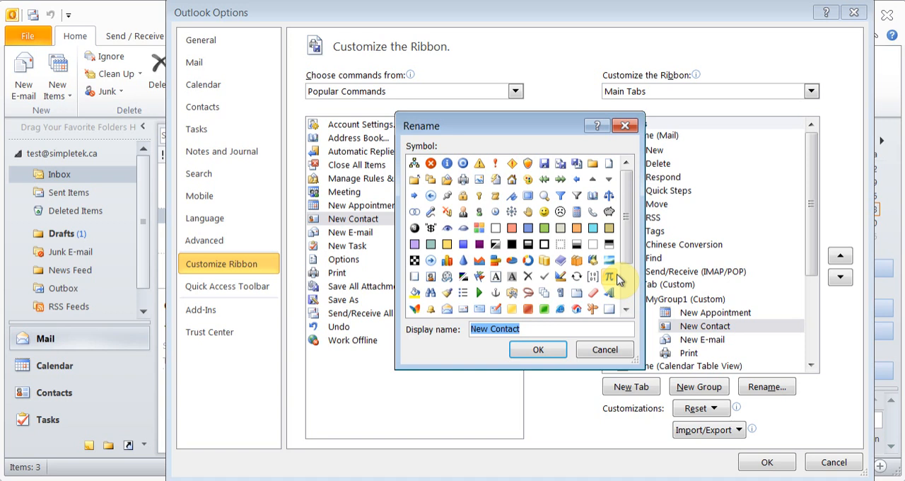
pyautogui.click(463, 212)
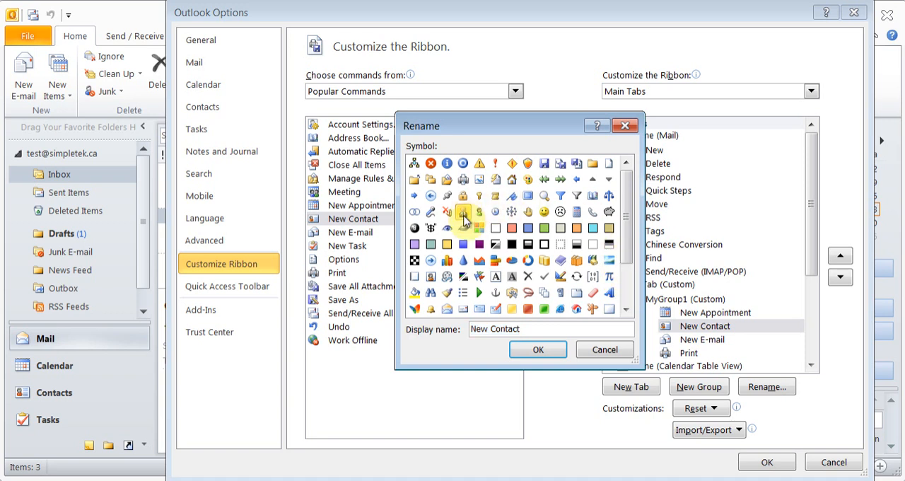
pyautogui.click(541, 352)
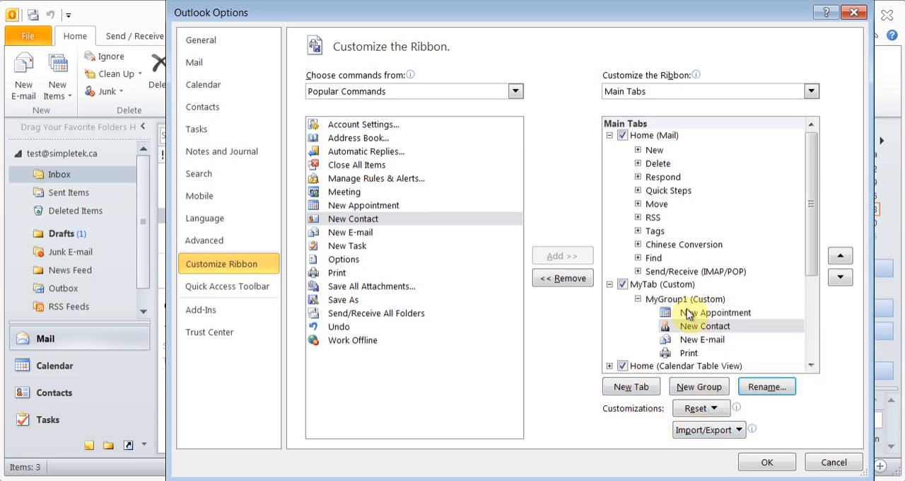
# - Apply the ribbon customization and display the MyTab commands in the main window
pyautogui.click(663, 286)
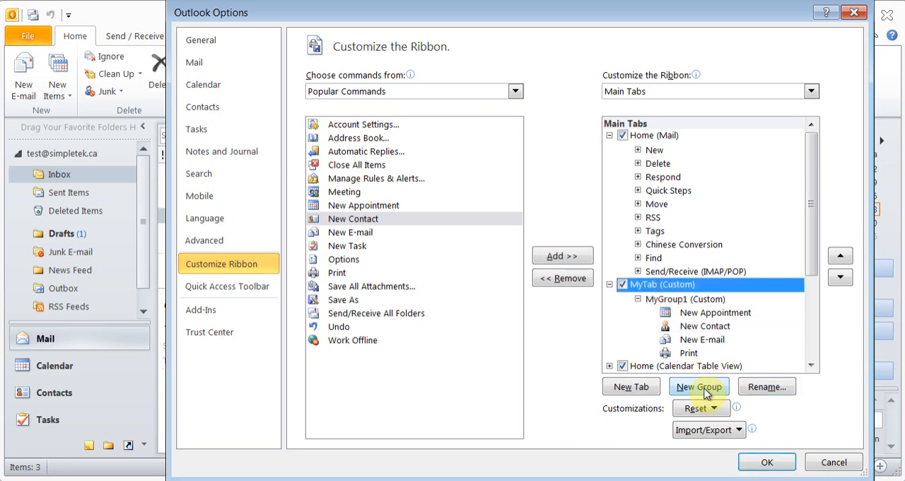
pyautogui.click(768, 465)
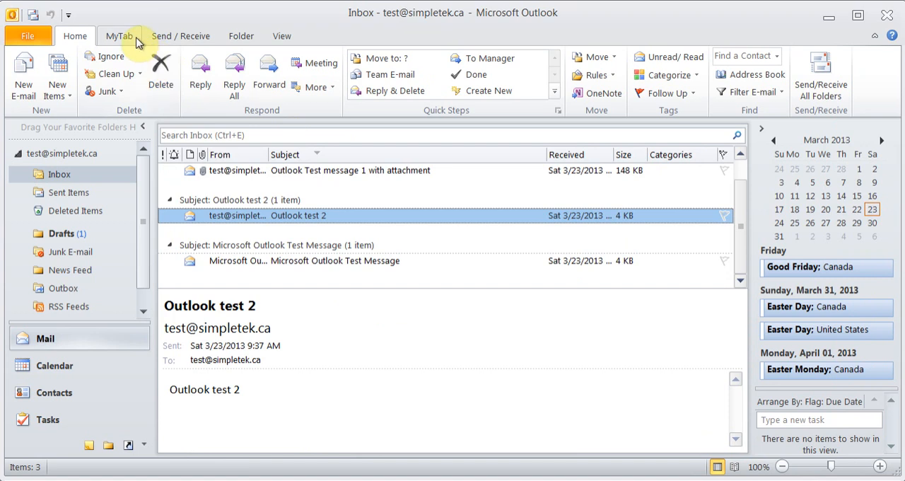
pyautogui.click(132, 39)
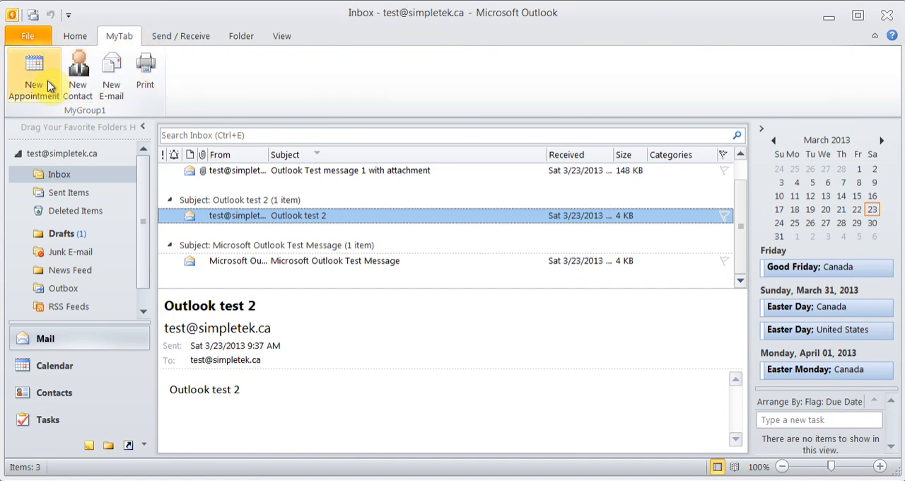
# - Reopen the ribbon customization options, inspect the MyTab entry while leaving it enabled, and accept the settings
pyautogui.click(32, 35)
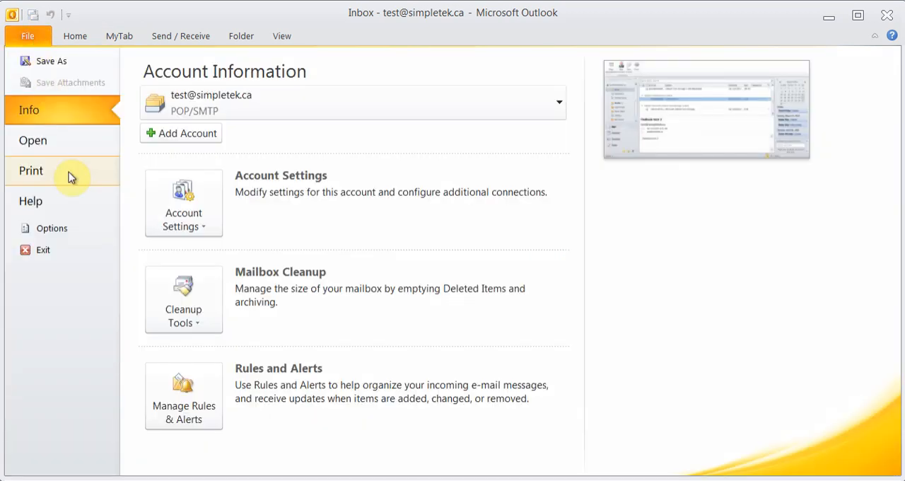
pyautogui.click(66, 227)
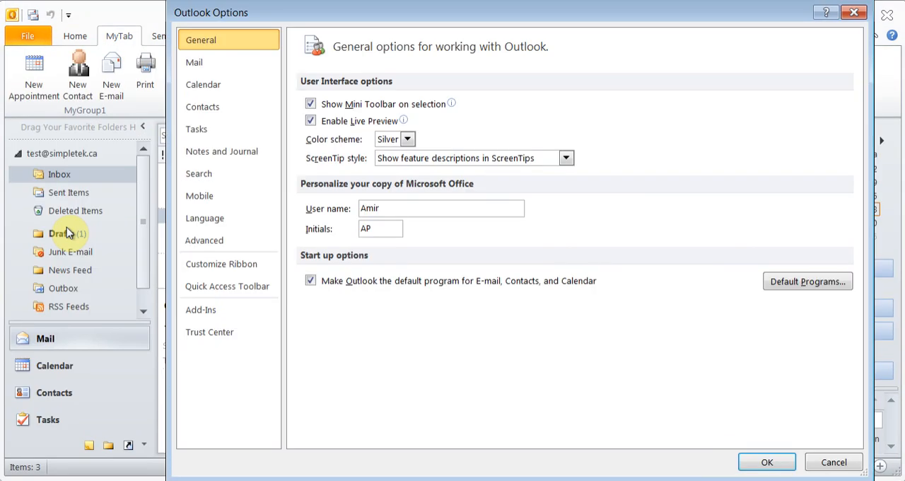
pyautogui.click(224, 264)
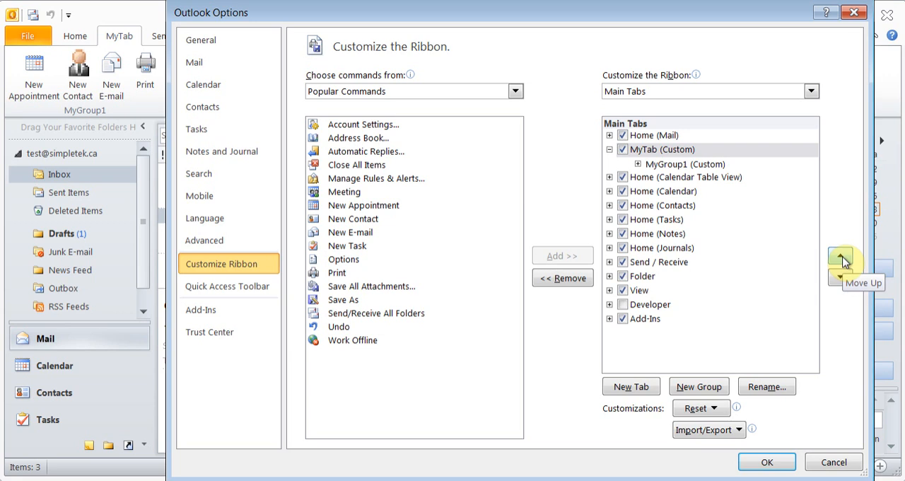
pyautogui.click(623, 152)
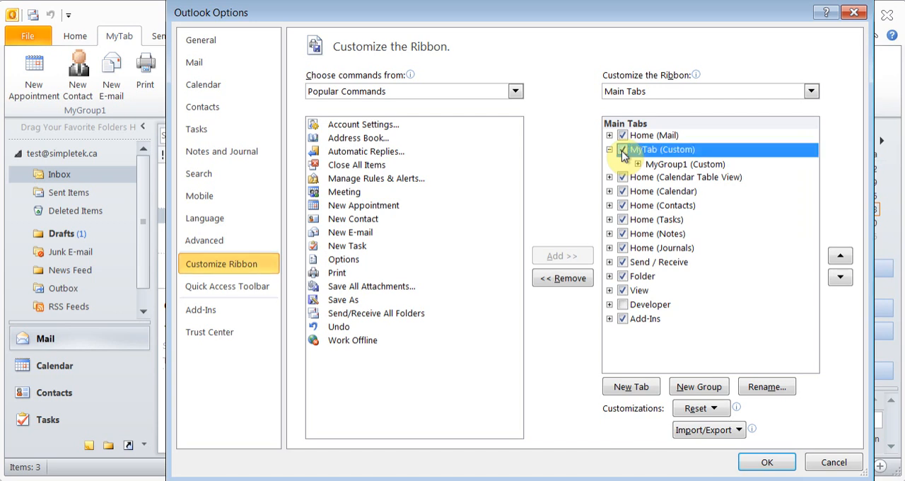
pyautogui.click(765, 462)
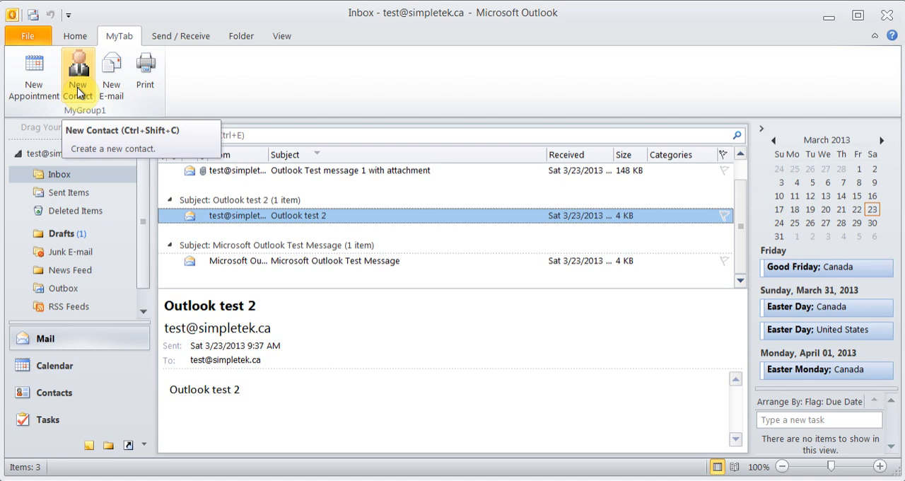
pyautogui.click(189, 35)
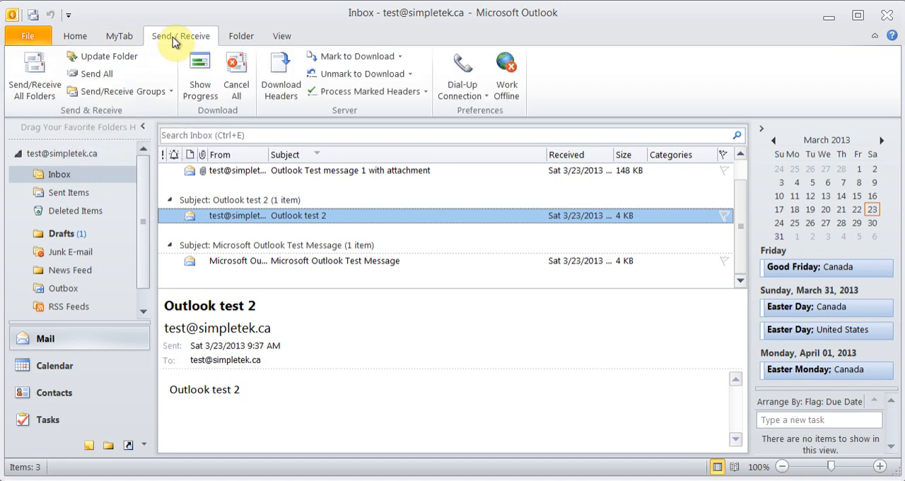
pyautogui.click(241, 39)
pyautogui.click(83, 39)
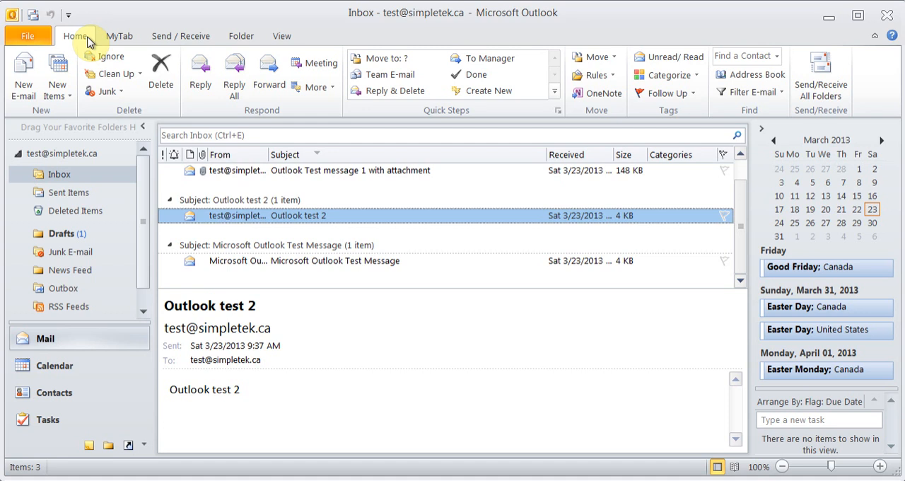
pyautogui.click(34, 16)
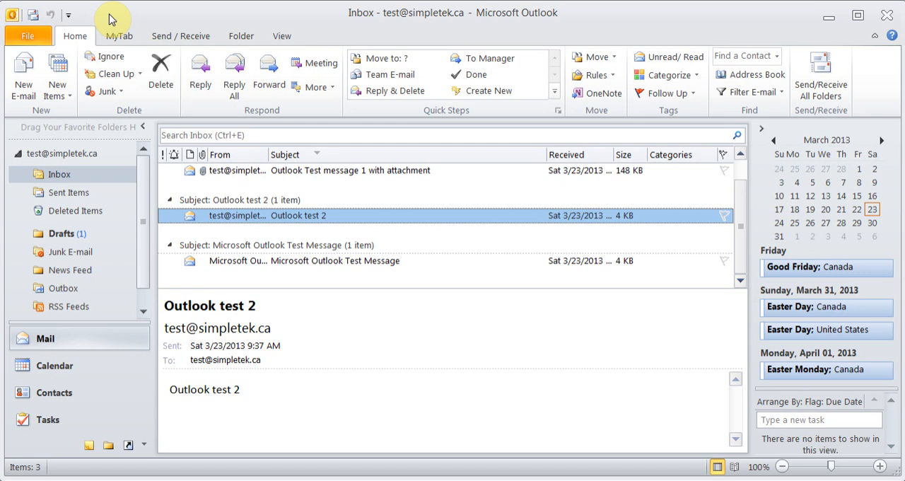
# - Review the advanced options and the automatic send/receive schedule of the All Accounts group, then accept the options
pyautogui.click(34, 34)
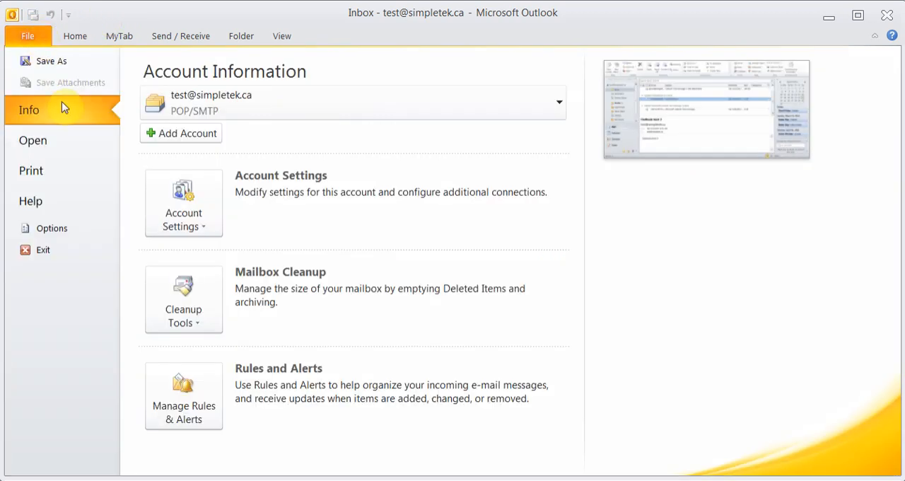
pyautogui.click(63, 228)
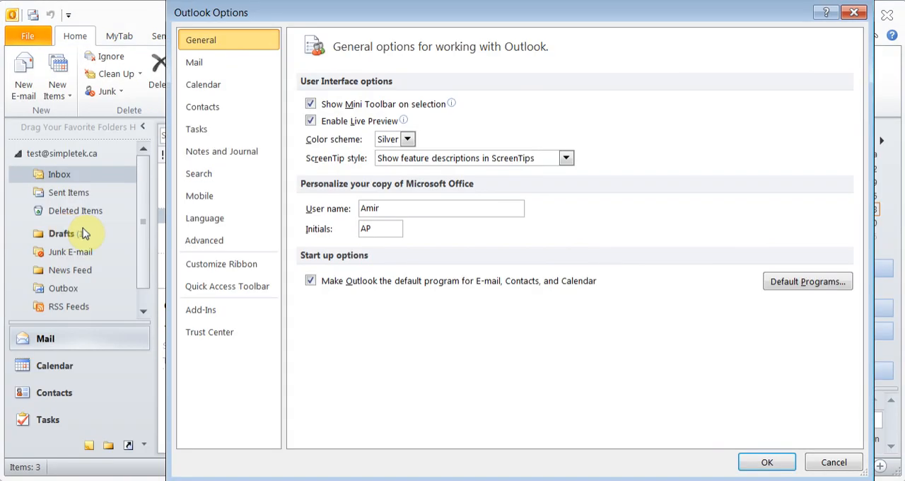
pyautogui.click(231, 242)
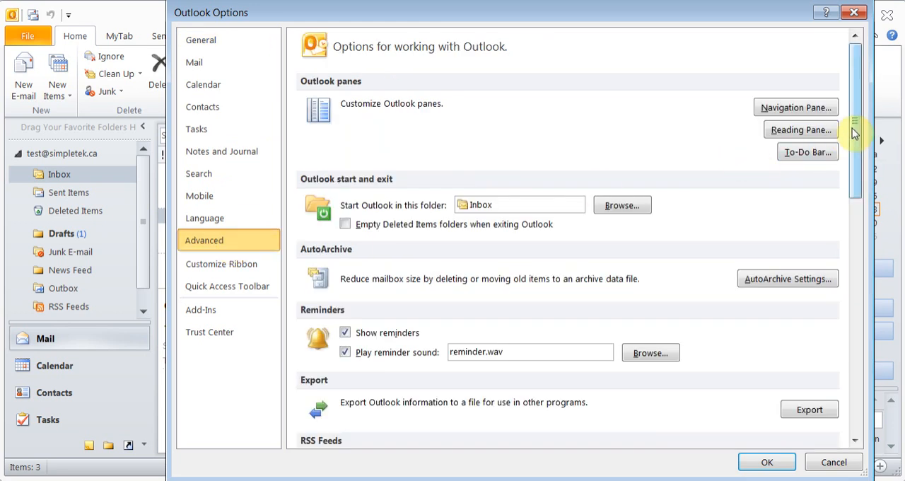
pyautogui.moveTo(854, 133); pyautogui.dragTo(861, 401)
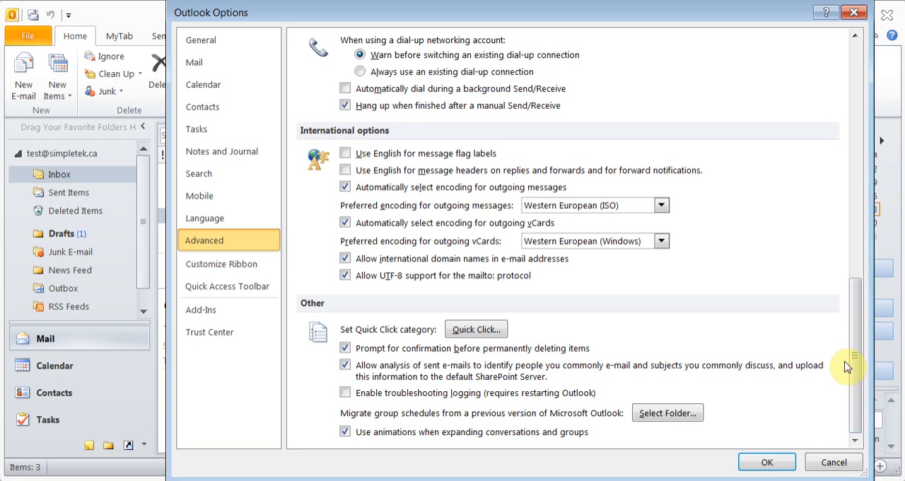
pyautogui.click(855, 364)
pyautogui.moveTo(856, 364); pyautogui.dragTo(844, 276)
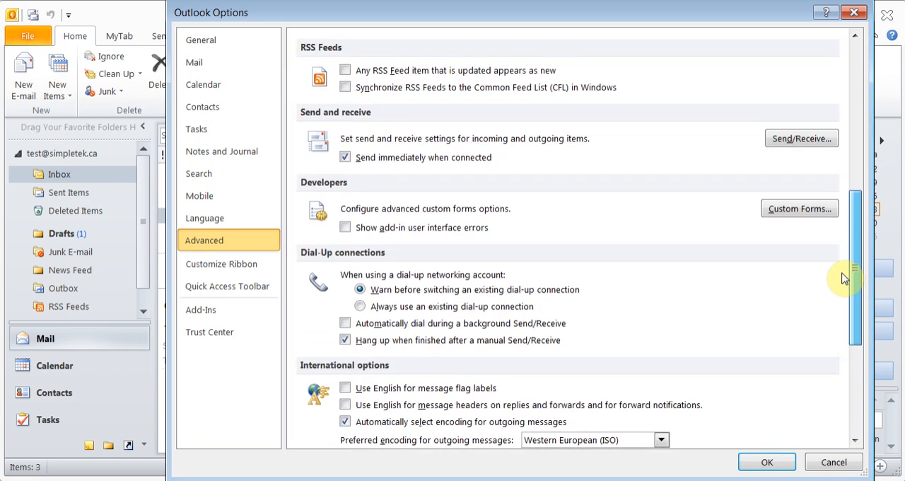
pyautogui.click(798, 145)
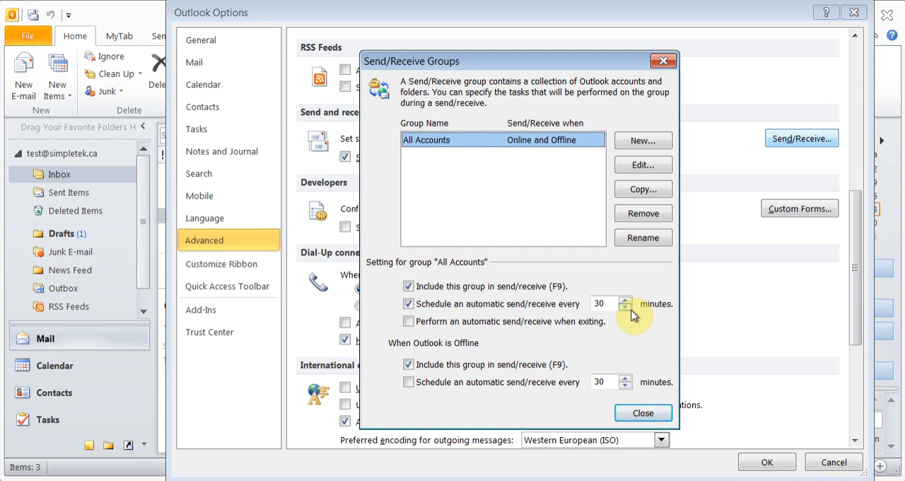
pyautogui.click(640, 414)
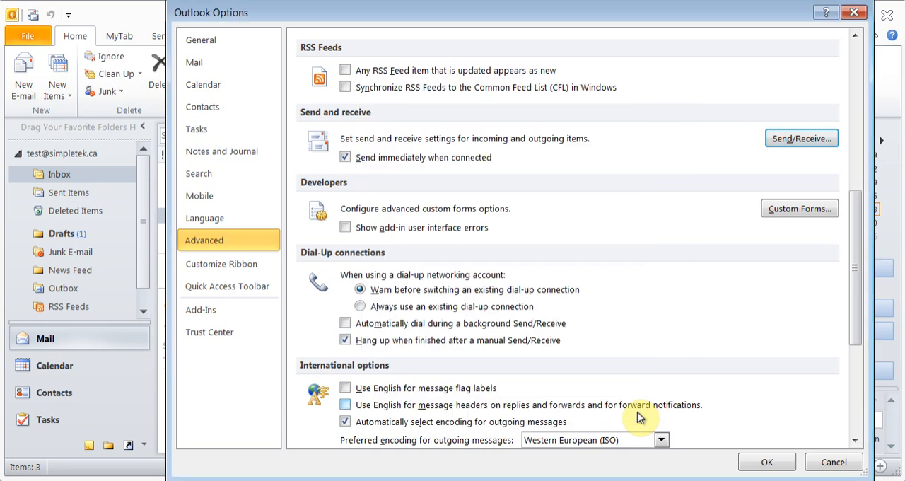
pyautogui.click(758, 465)
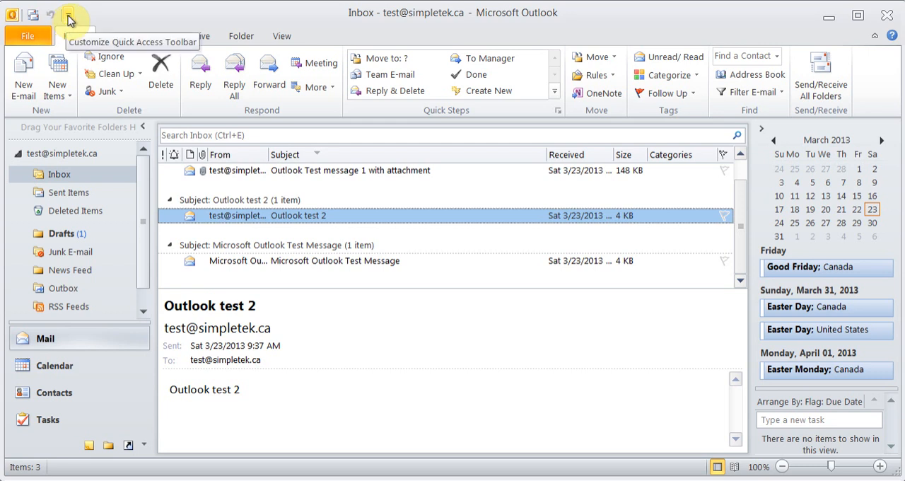
# - Add the Print, New E-mail, New Contact and New Appointment commands to the Quick Access Toolbar, in that order
pyautogui.click(69, 17)
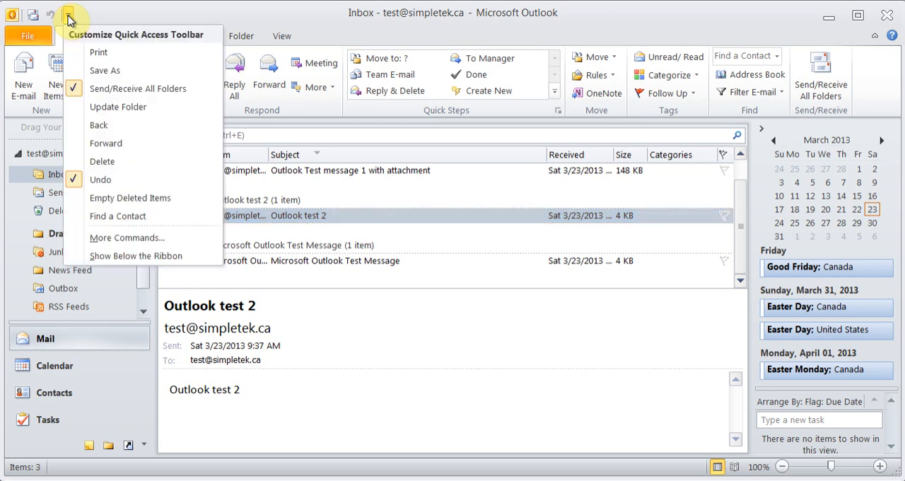
pyautogui.click(107, 56)
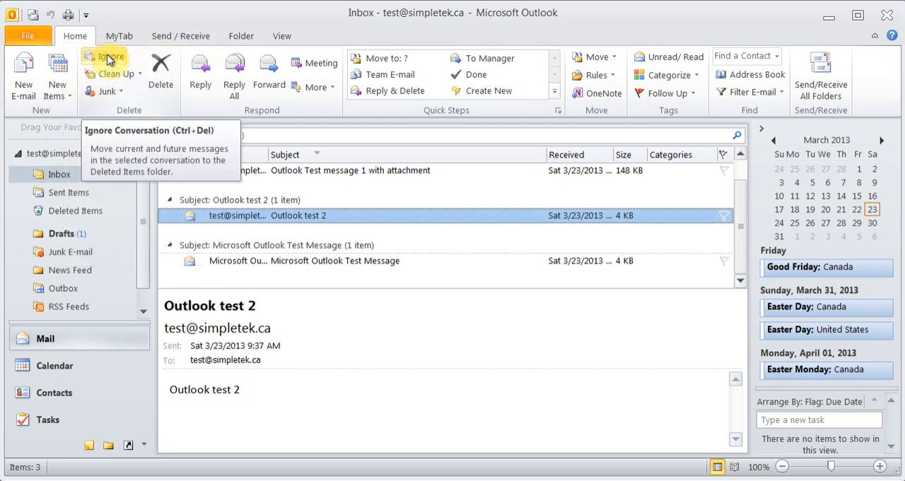
pyautogui.click(86, 15)
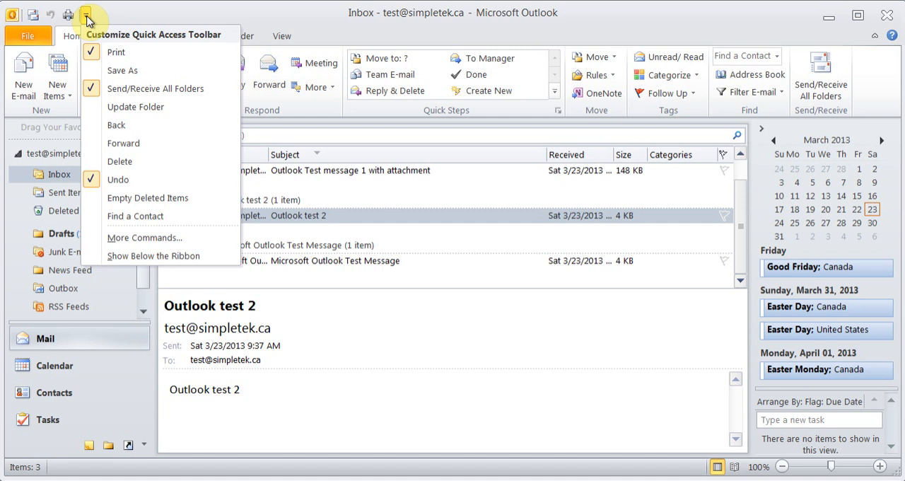
pyautogui.click(144, 237)
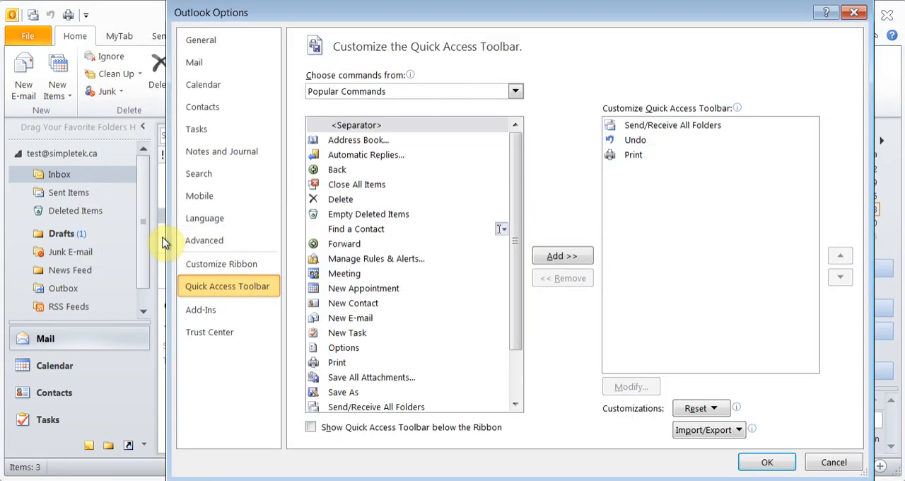
pyautogui.click(353, 318)
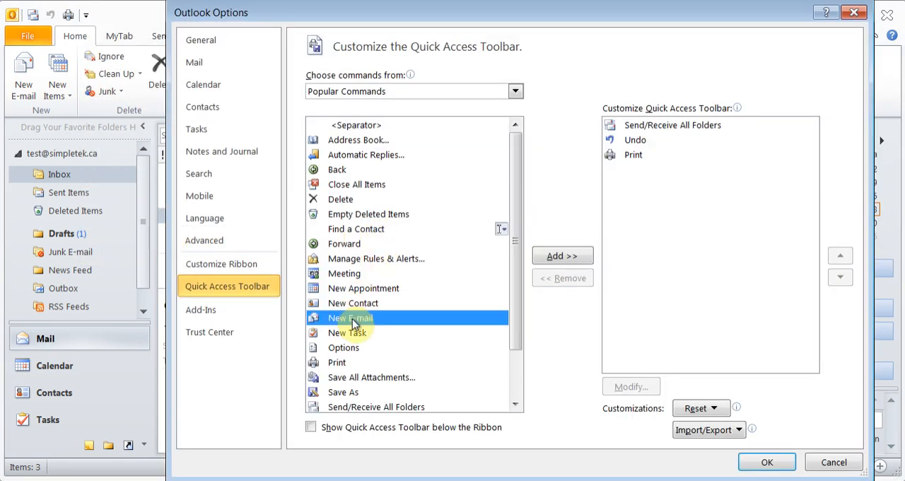
pyautogui.click(555, 256)
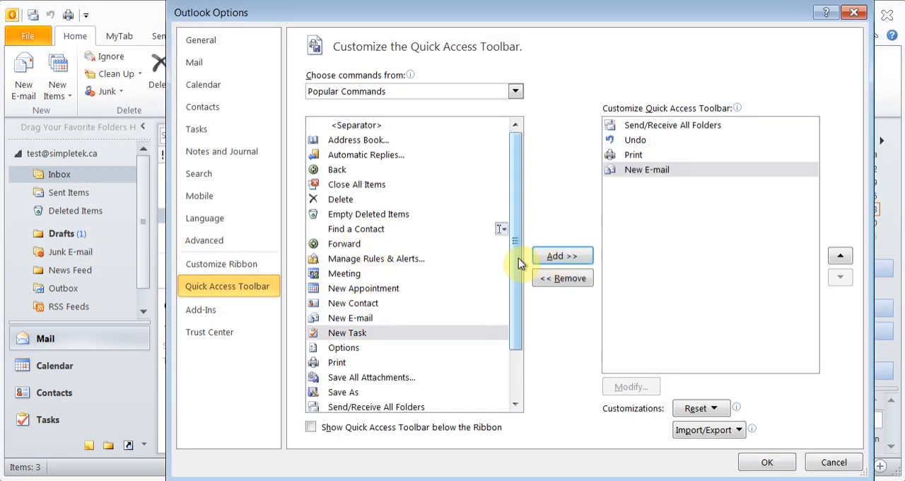
pyautogui.click(368, 304)
pyautogui.click(575, 260)
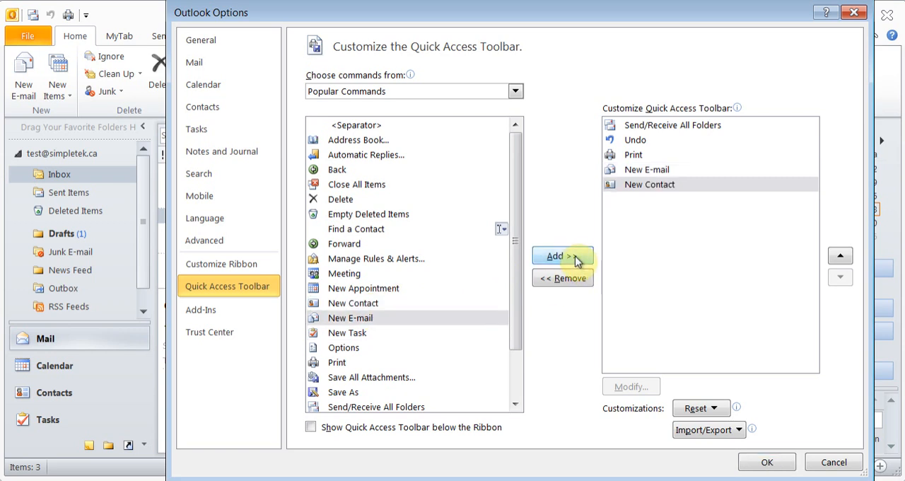
pyautogui.click(374, 289)
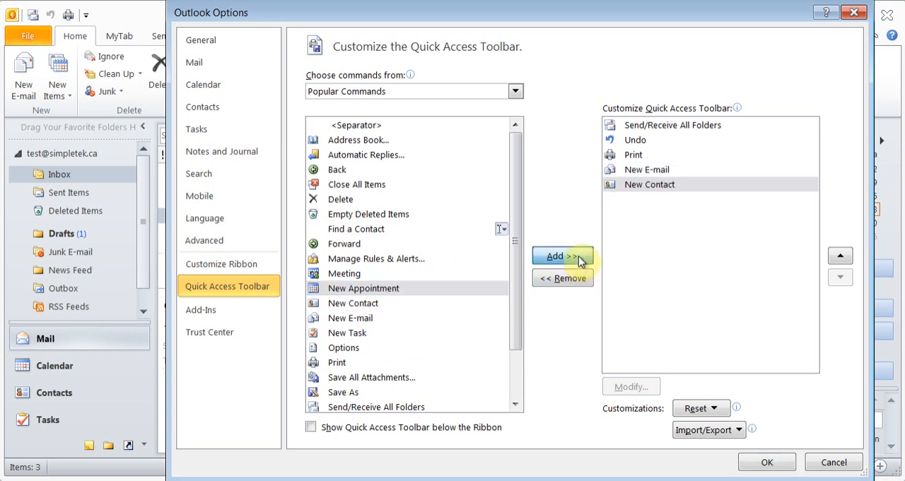
pyautogui.click(578, 260)
# - Show All Commands as the source of available toolbar commands and apply the Quick Access Toolbar customization
pyautogui.scroll(-2, 520, 311)
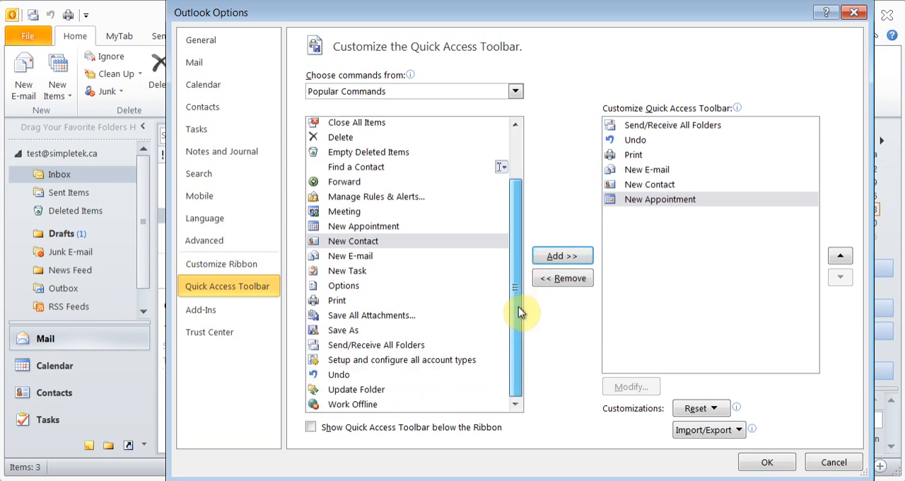
pyautogui.scroll(2, 515, 233)
pyautogui.click(515, 91)
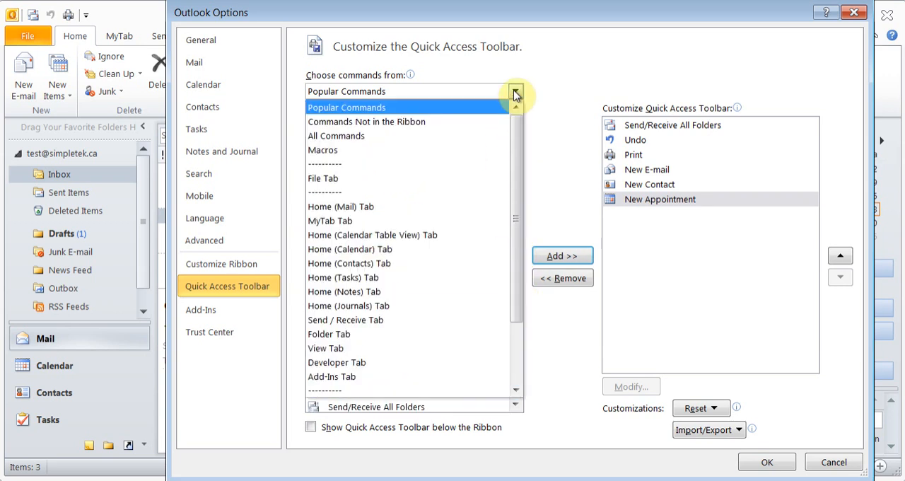
pyautogui.click(336, 136)
pyautogui.moveTo(515, 144)
pyautogui.mouseDown()
pyautogui.moveTo(526, 355)
pyautogui.moveTo(517, 140)
pyautogui.mouseUp()
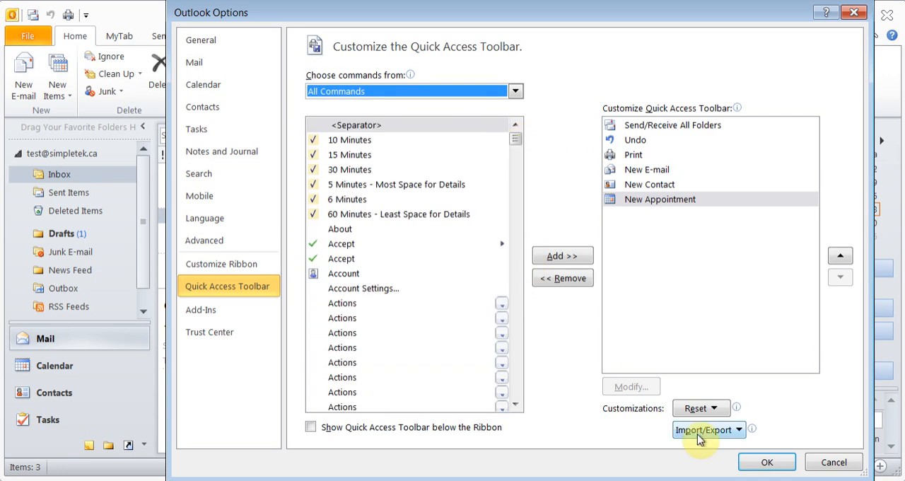
pyautogui.click(767, 463)
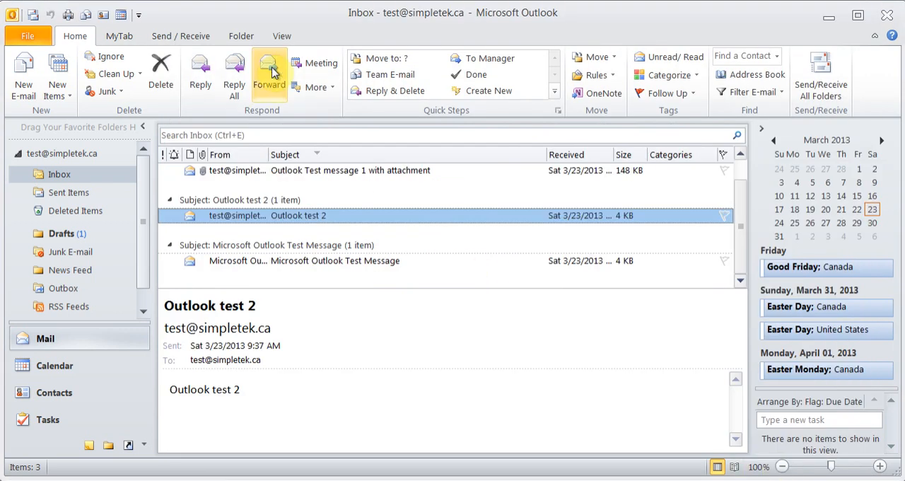